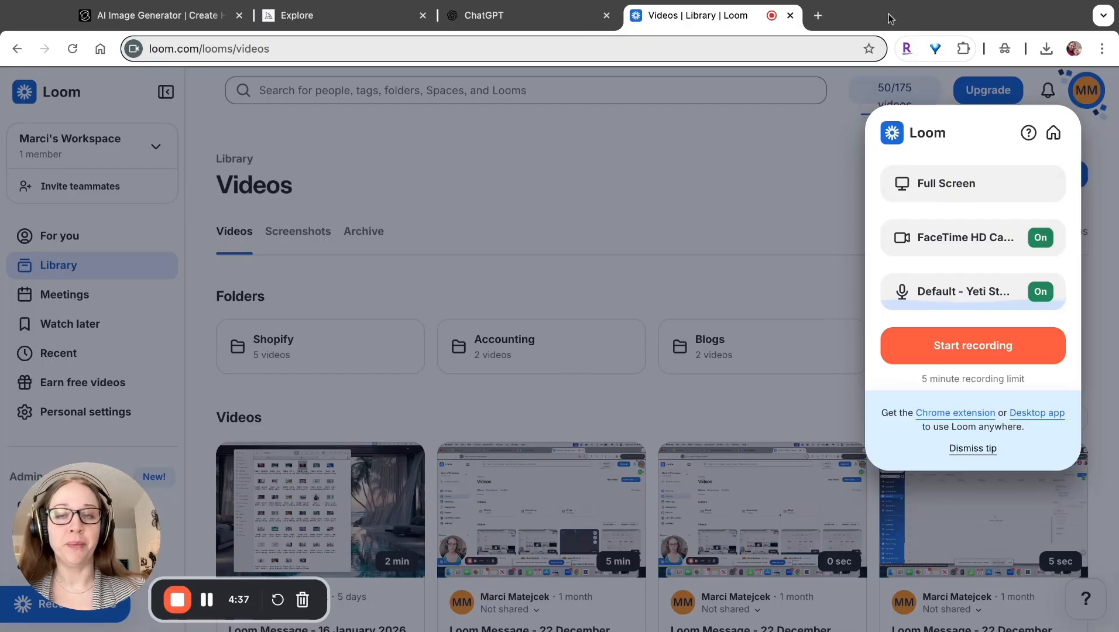
# Step: In ChatGPT, request 5 Midjourney prompts for beautiful women of different races in different flowing gowns, full body on a white background
pyautogui.click(490, 17)
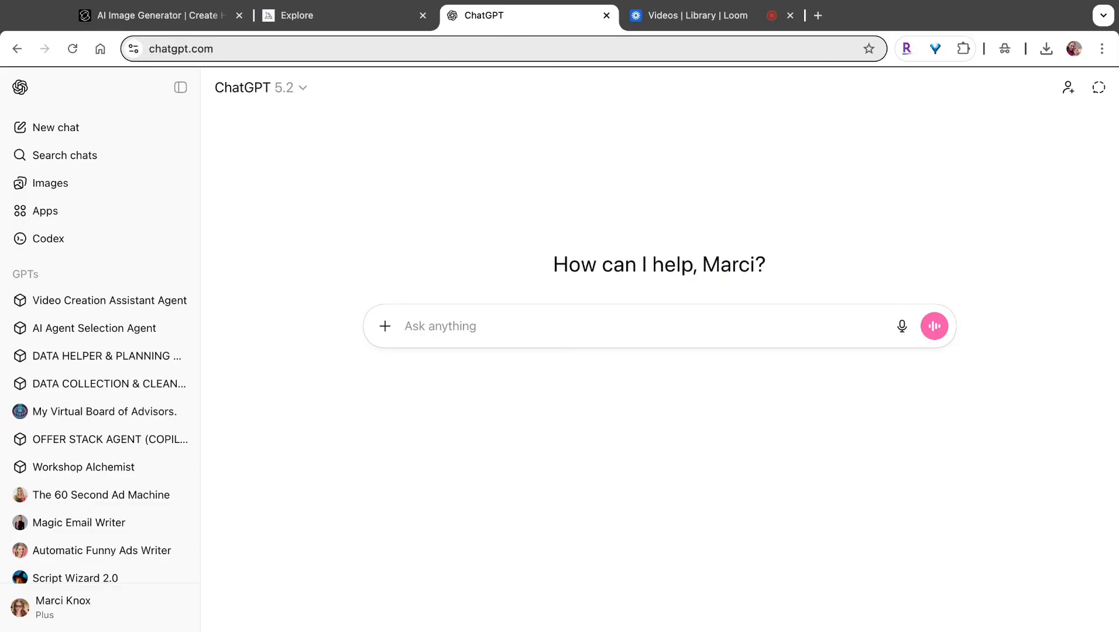
pyautogui.write('Create 5 ')
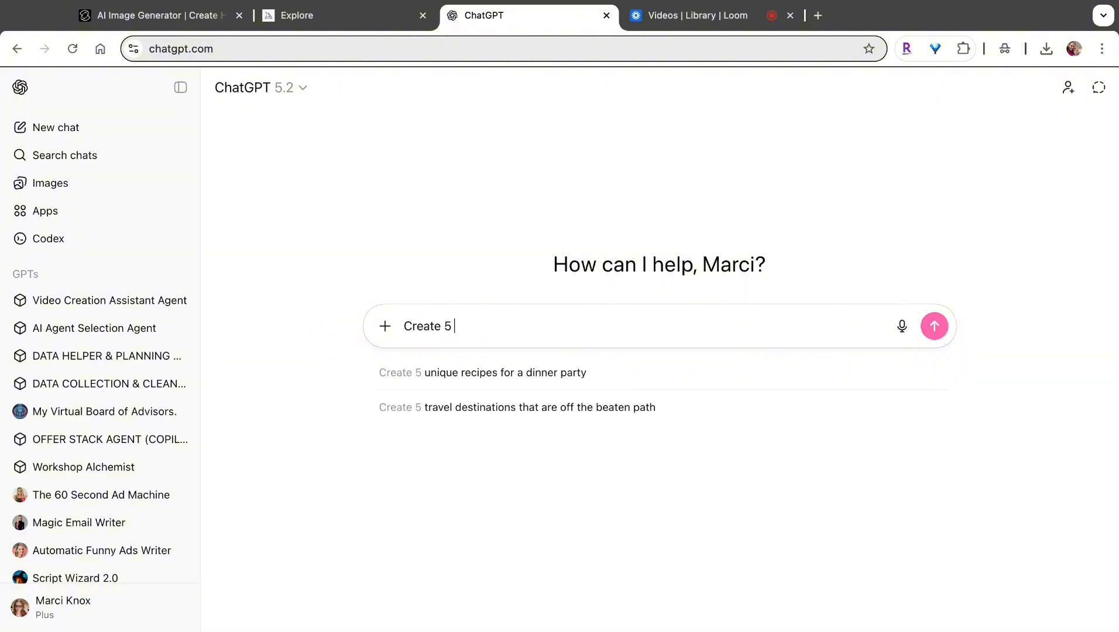
pyautogui.write('prompts for midjourney to generate')
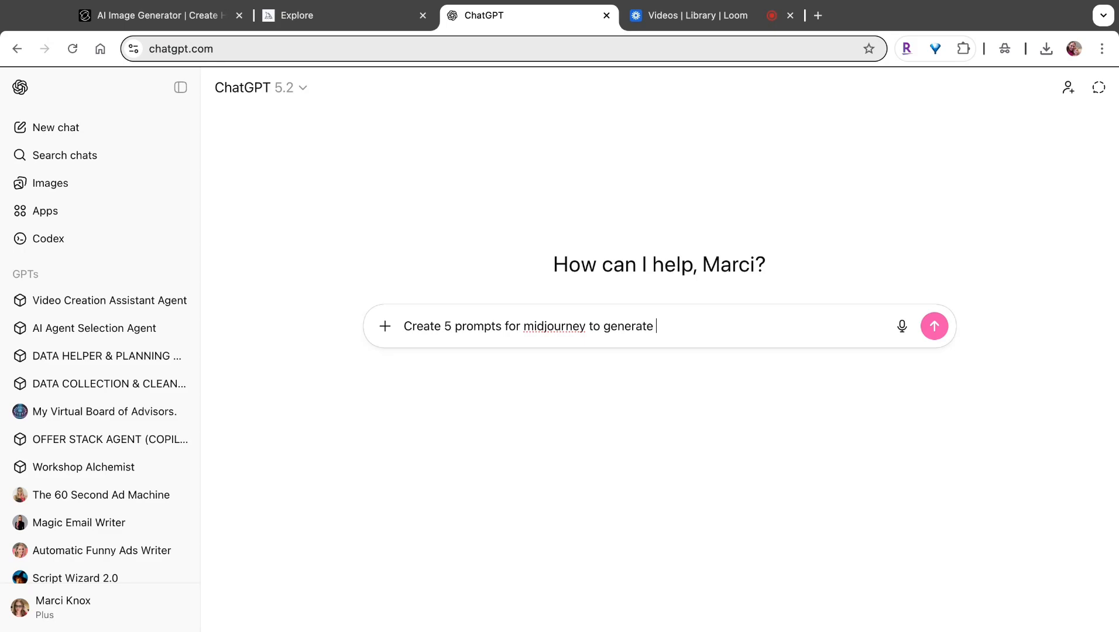
pyautogui.write(' 5 beautiful women in flowing dresses. Each woman is a different race and wears a different gown. Genera')
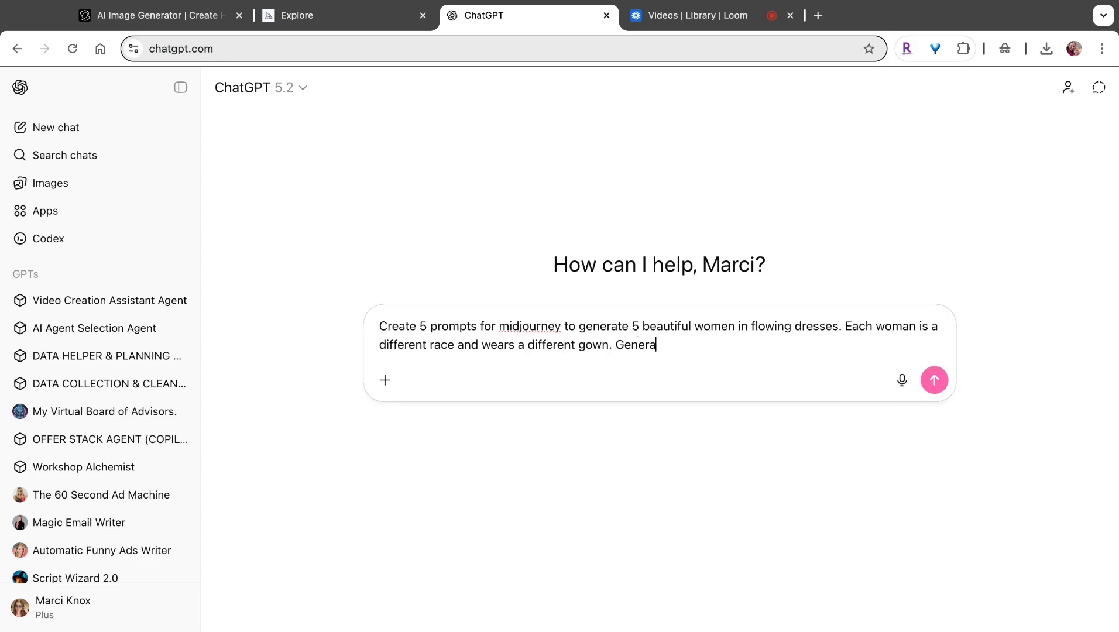
pyautogui.write('te them')
pyautogui.press('Return')
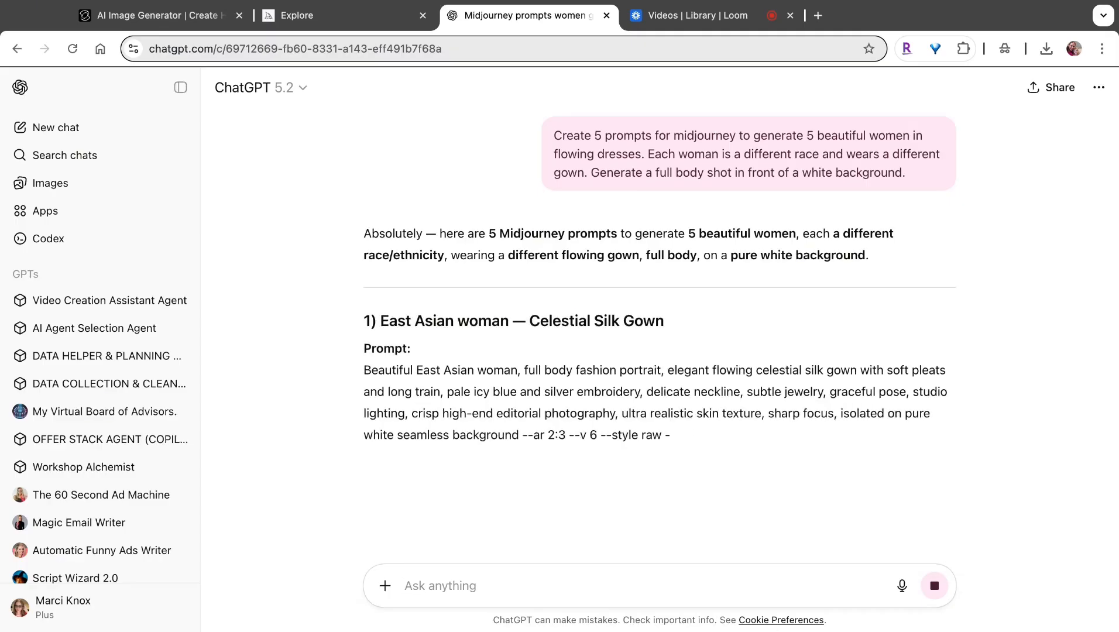
# Step: Copy the East Asian woman celestial silk gown prompt from the ChatGPT reply and submit it in Midjourney
pyautogui.scroll(-2, 702, 374)
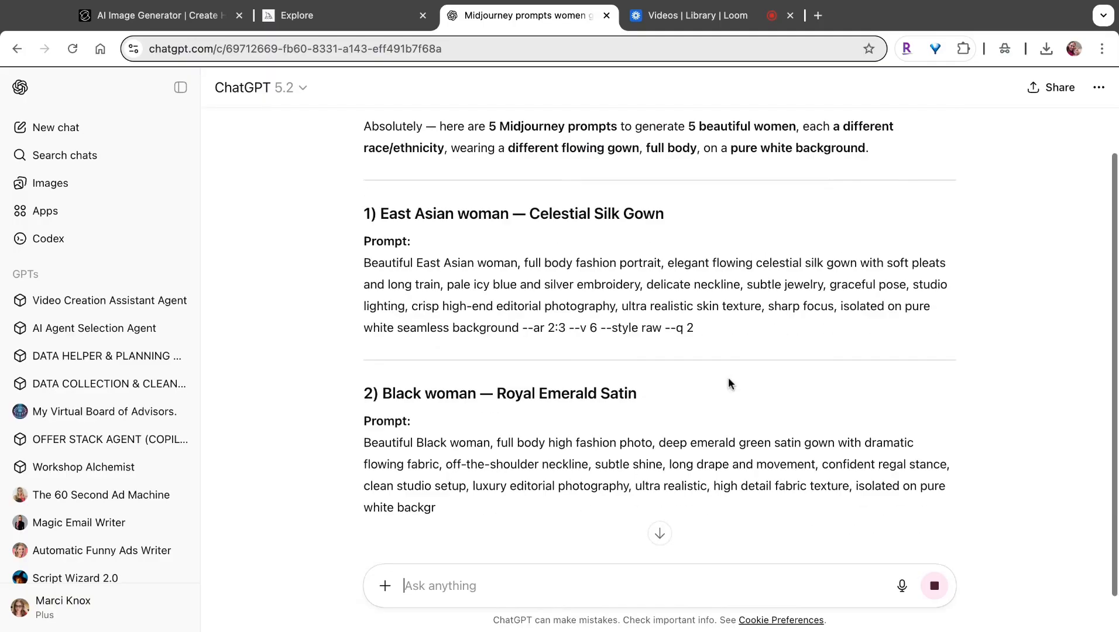
pyautogui.tripleClick(719, 333)
pyautogui.press('super+c')
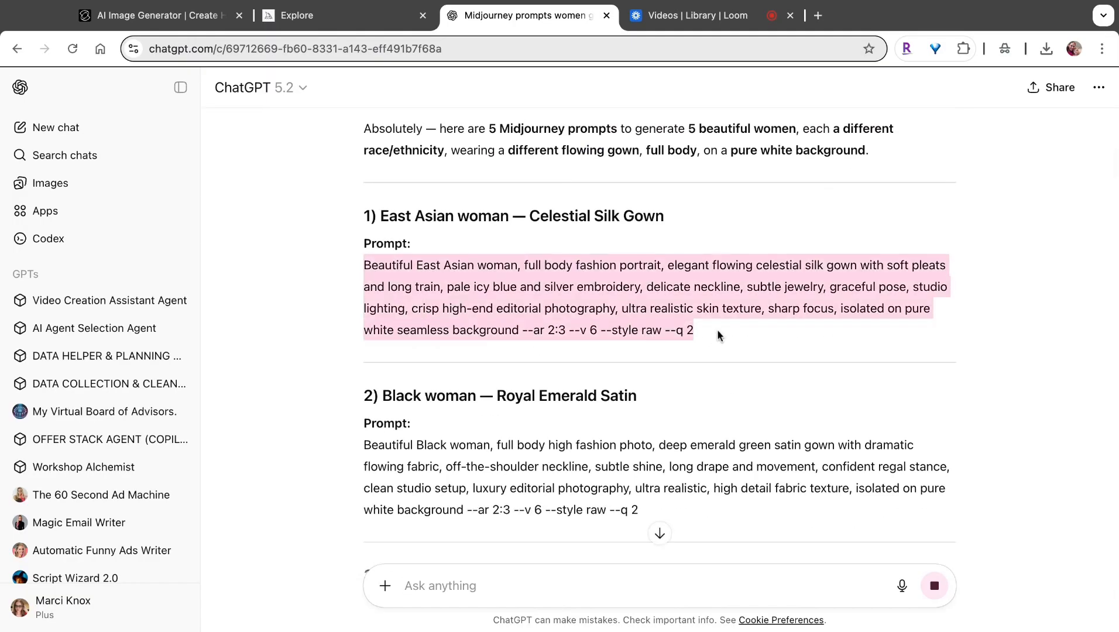
pyautogui.click(418, 24)
pyautogui.click(818, 100)
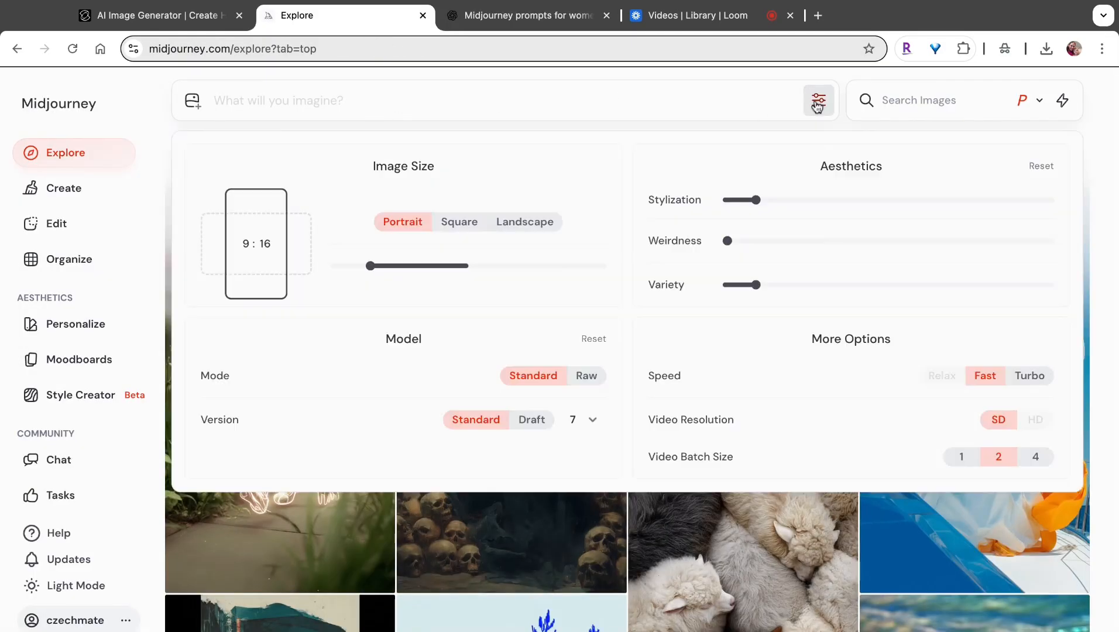
pyautogui.press('super+v')
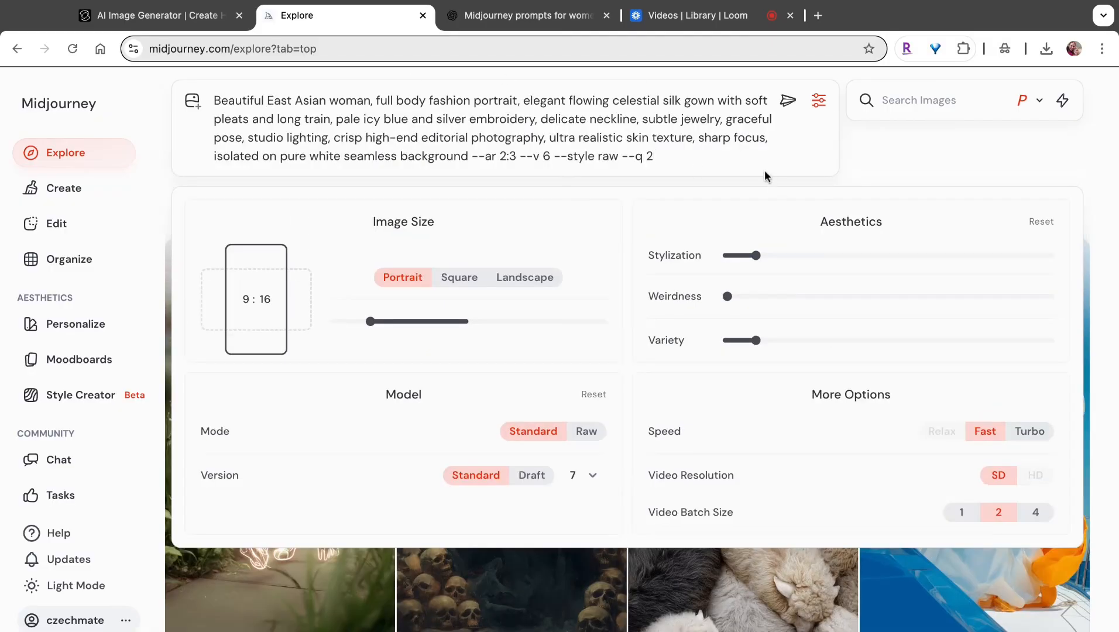
pyautogui.press('Return')
# Step: Copy the Black woman emerald satin gown prompt from ChatGPT and submit it in Midjourney
pyautogui.click(544, 18)
pyautogui.scroll(-3, 675, 270)
pyautogui.click(679, 383)
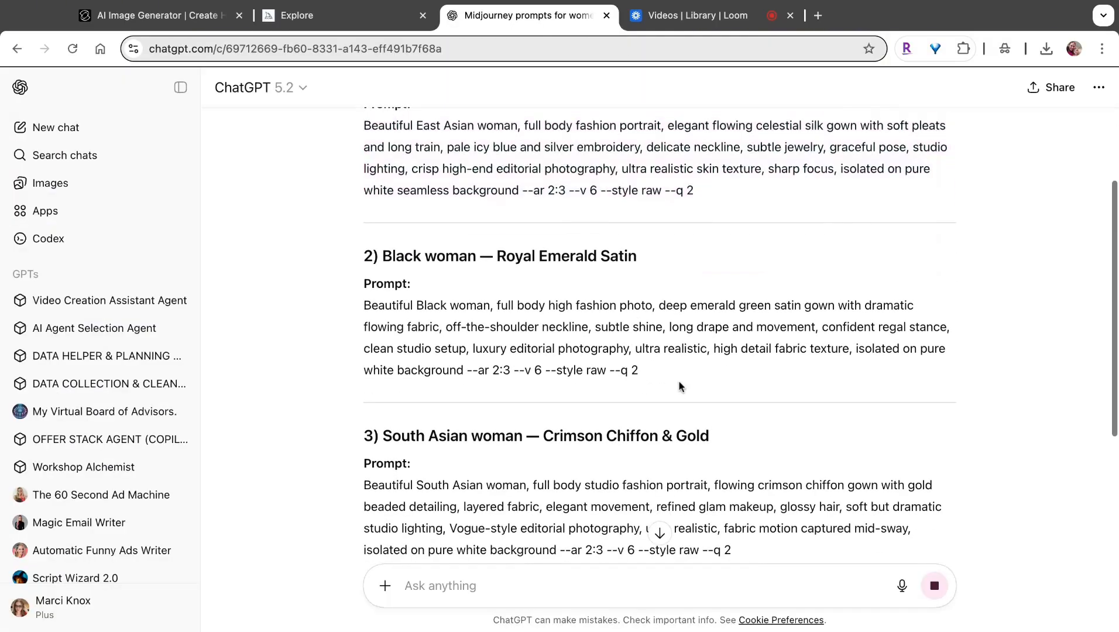
pyautogui.hotkey('shift', 'Up')
pyautogui.hotkey('shift', 'Up')
pyautogui.hotkey('shift', 'Up')
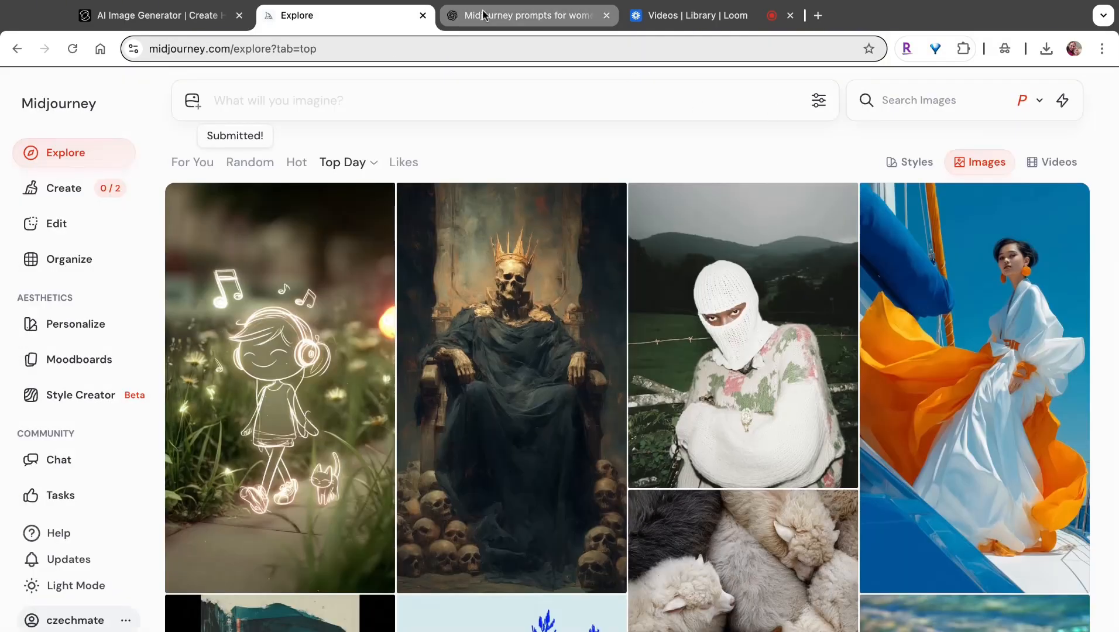
# Step: Copy the South Asian crimson chiffon and Latina blush tulle prompts from ChatGPT and submit each in Midjourney
pyautogui.click(483, 15)
pyautogui.scroll(-1, 720, 346)
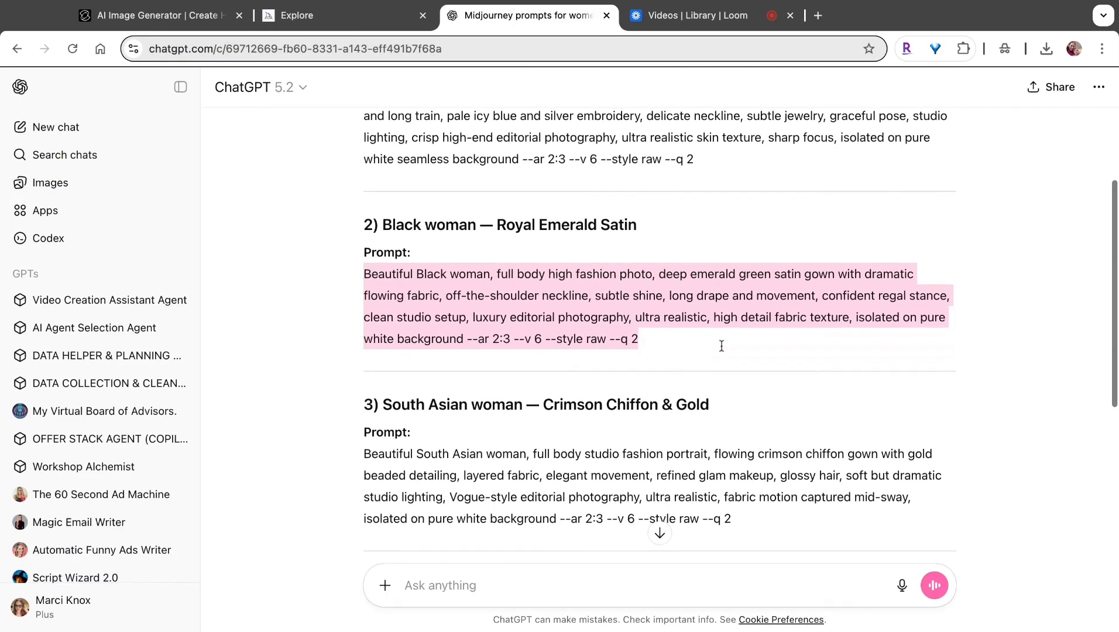
pyautogui.click(755, 516)
pyautogui.moveTo(755, 520); pyautogui.dragTo(820, 498)
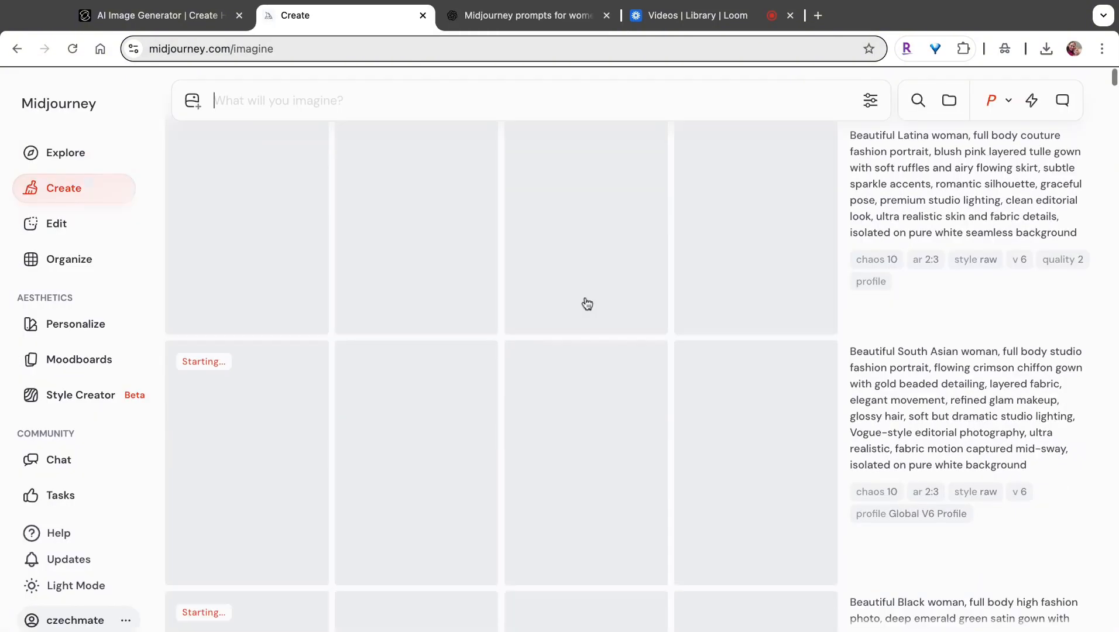
# Step: Copy the white woman black velvet gown prompt from ChatGPT and submit it in Midjourney
pyautogui.scroll(-20, 587, 303)
pyautogui.scroll(15, 586, 304)
pyautogui.scroll(10, 587, 303)
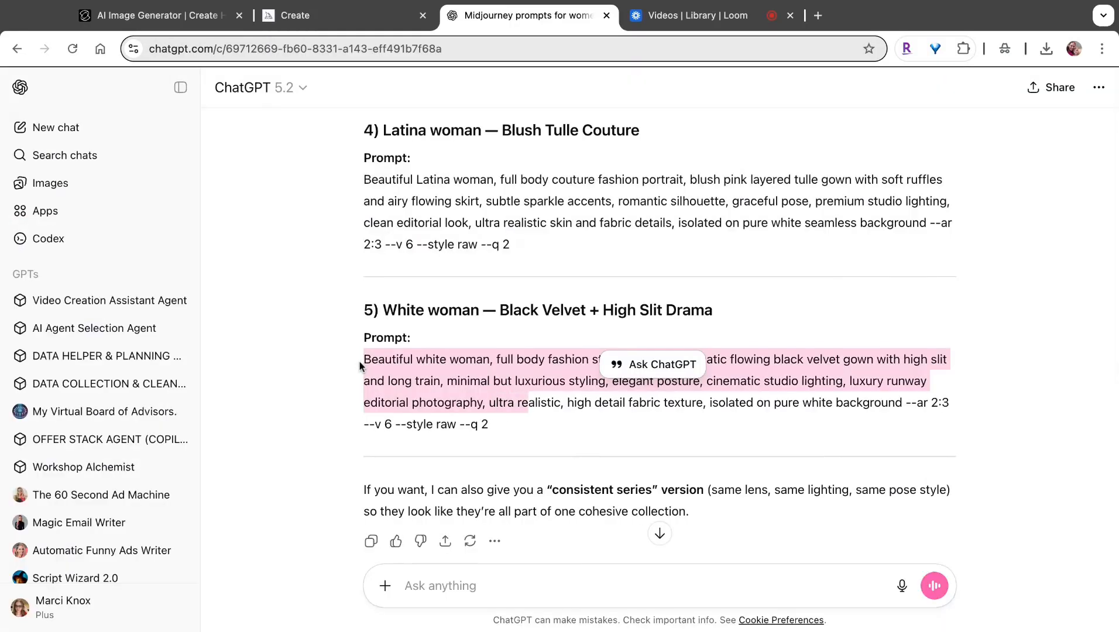
pyautogui.tripleClick(359, 361)
pyautogui.press('super+c')
pyautogui.click(320, 13)
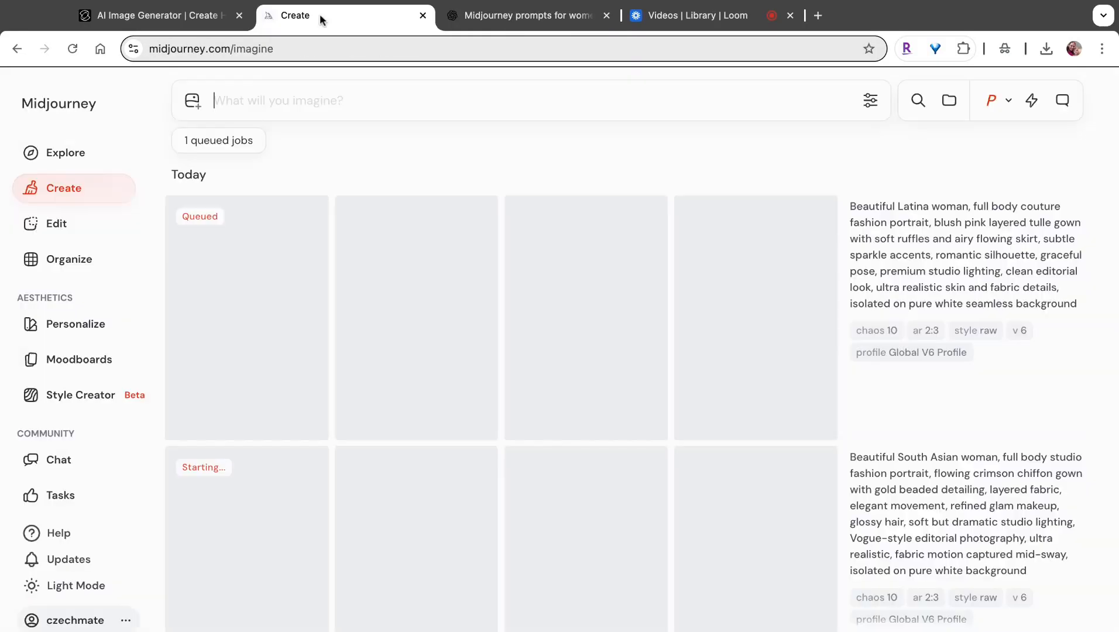
pyautogui.press('super+v')
# Step: Return to ChatGPT and send the follow-up "I want a background that takes place in a desert at golden hour"
pyautogui.hotkey('ctrl', 'Tab')
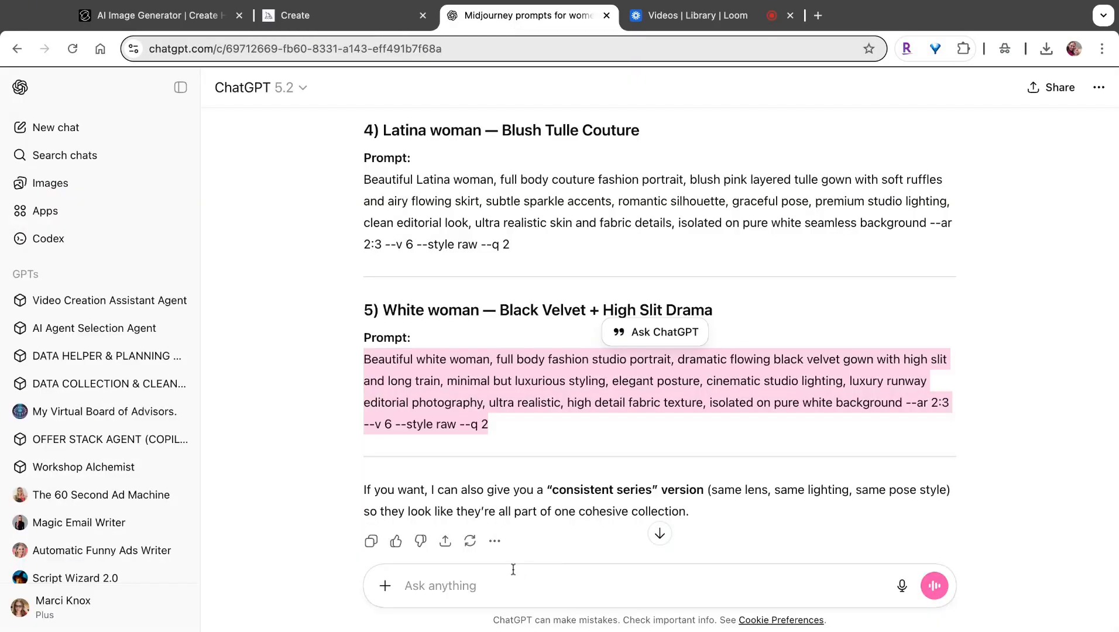
pyautogui.click(489, 578)
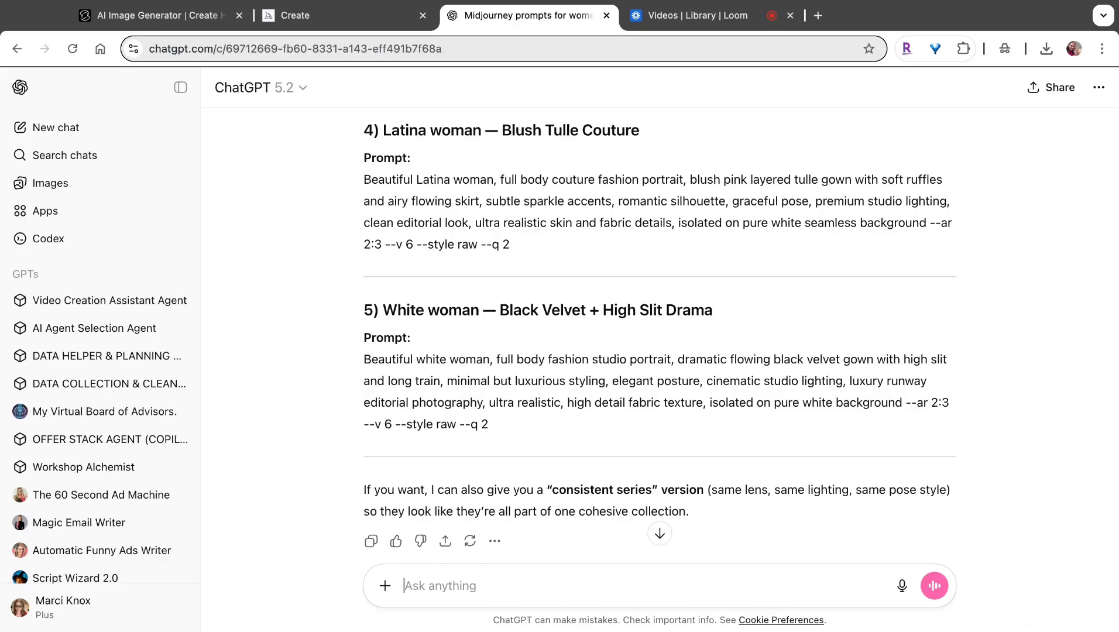
pyautogui.write('I want a backgr')
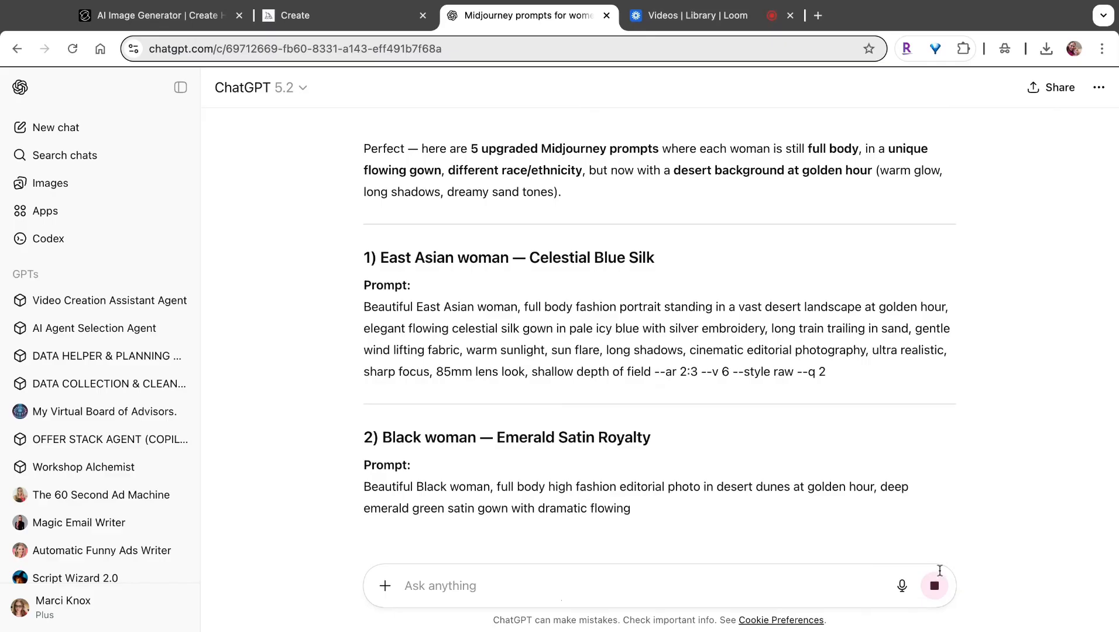
# Step: Edit the desert background request to add "The background only no women in it" and resend it
pyautogui.tripleClick(857, 364)
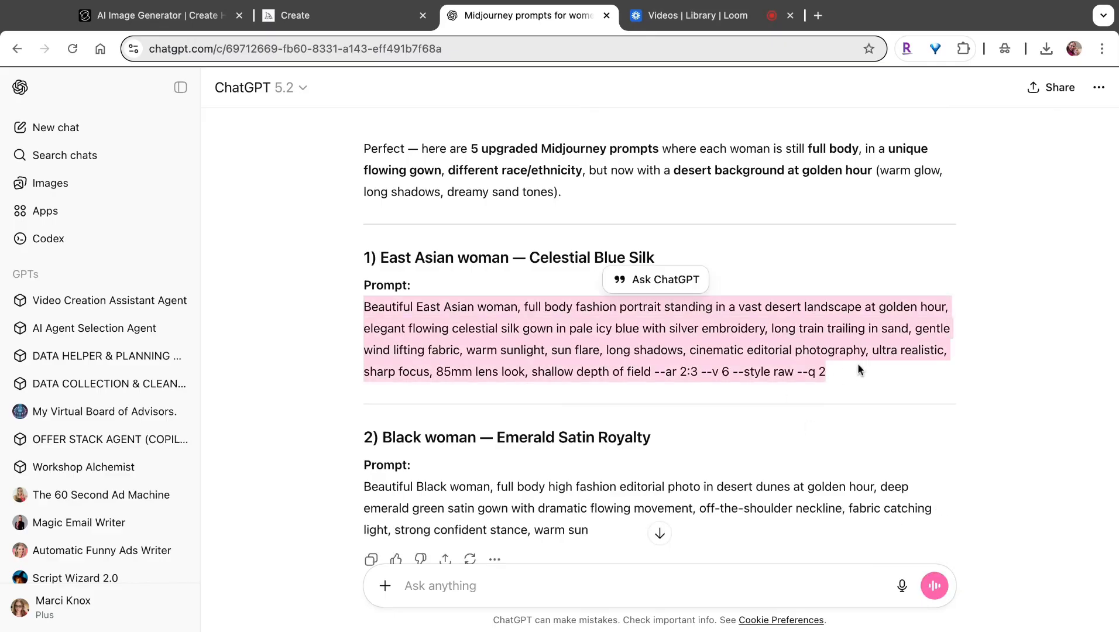
pyautogui.click(553, 592)
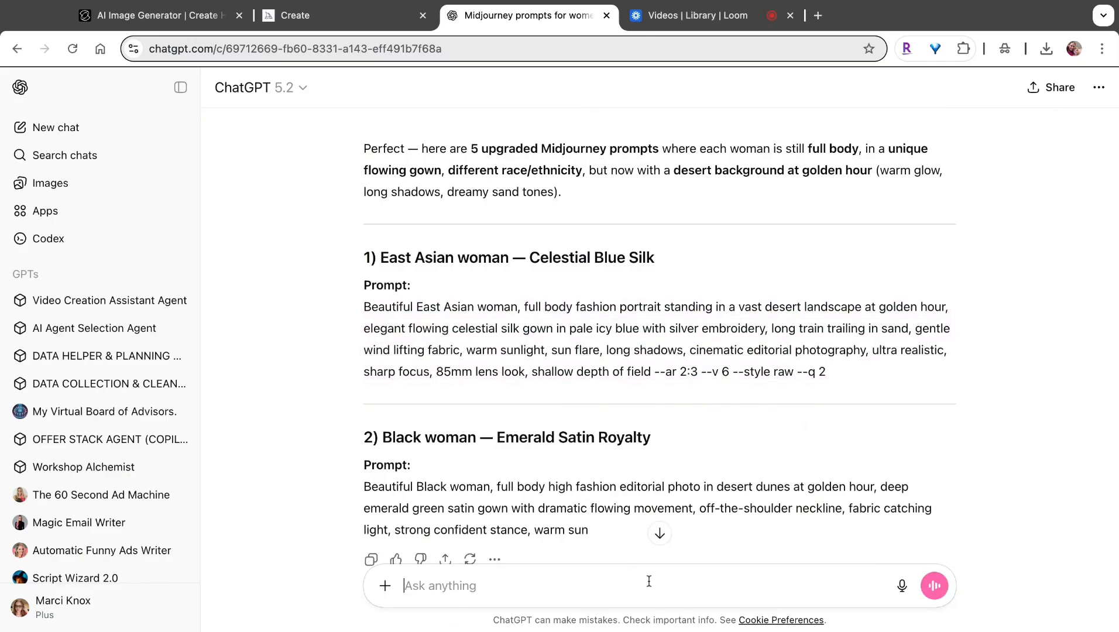
pyautogui.scroll(7, 776, 424)
pyautogui.click(943, 361)
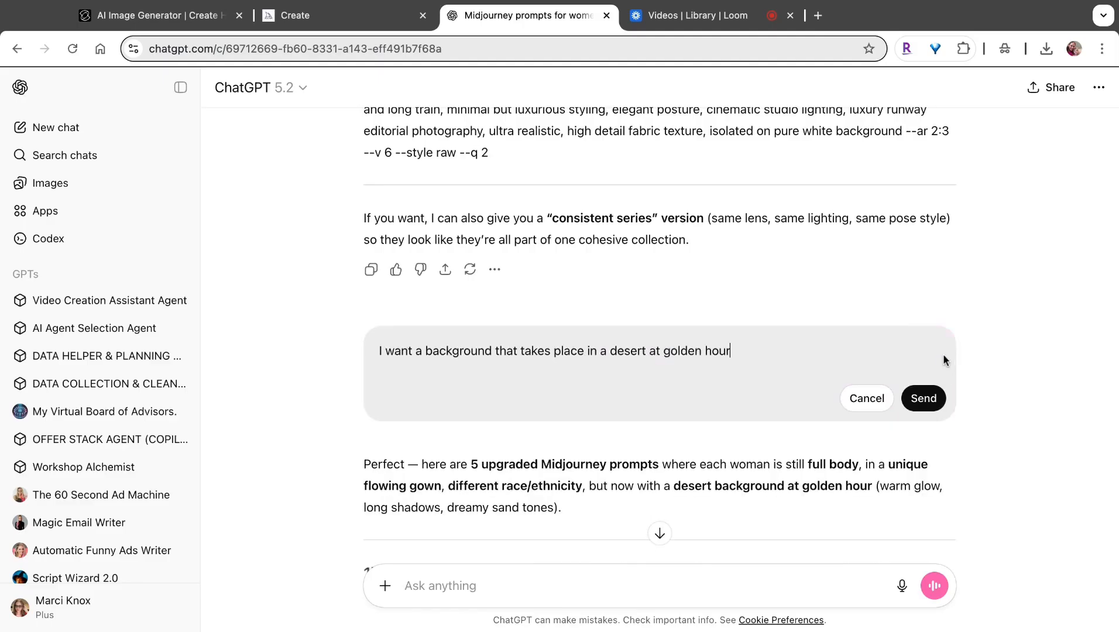
pyautogui.write('.. The background only no women in it')
pyautogui.press('Return')
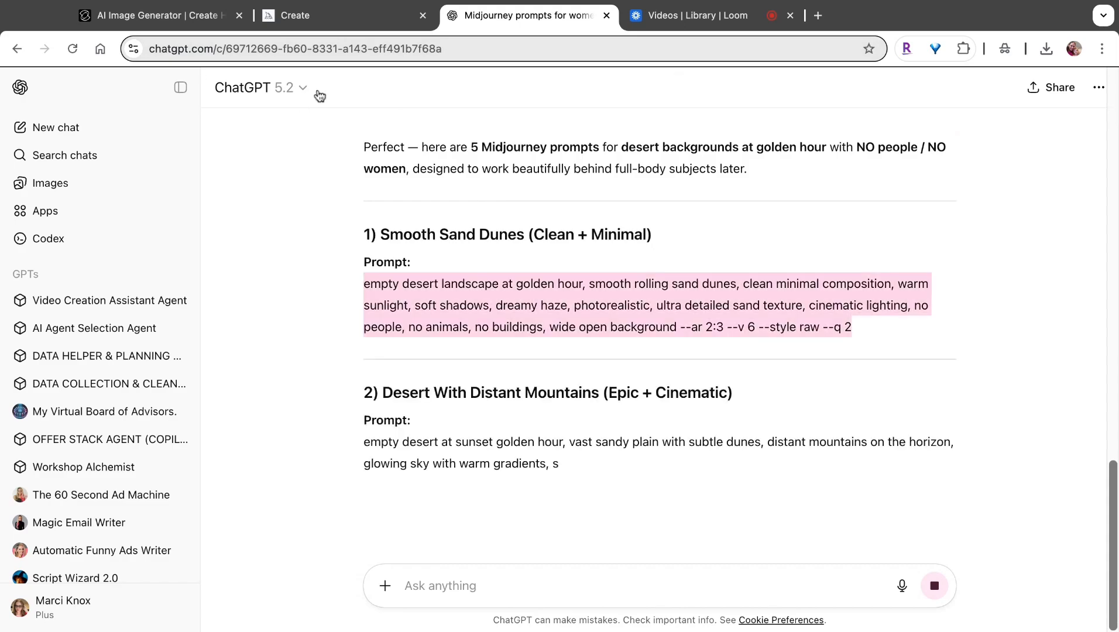
# Step: Submit the smooth sand dunes prompt for an empty desert landscape at golden hour in Midjourney
pyautogui.click(344, 25)
pyautogui.click(329, 94)
pyautogui.write('empty desert landscape at golden hour, smooth rolling sand dunes, clean minimal composition, warm sunlight, soft shadows, dreamy haze, photorealistic, ultra detailed sand texture, cinematic lighting, no people, no animals, no buildings, wide open background --ar 2:3 --c 10 --style raw --q 2')
pyautogui.press('Return')
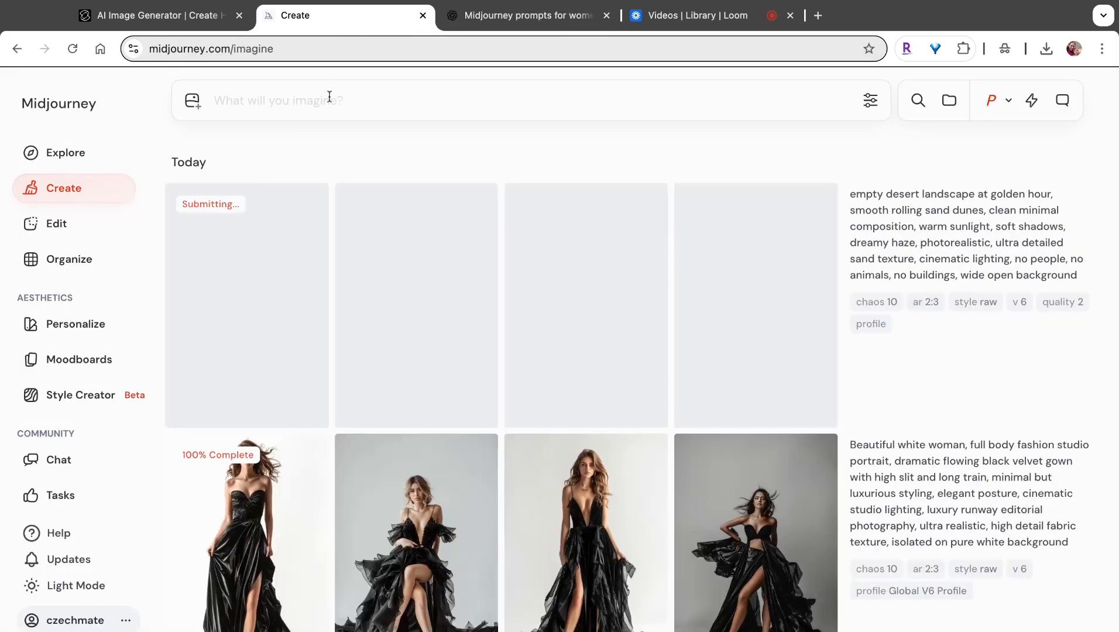
# Step: Open the East Asian woman results and download the third image, with the pale blue floral gown on white
pyautogui.scroll(-12, 731, 286)
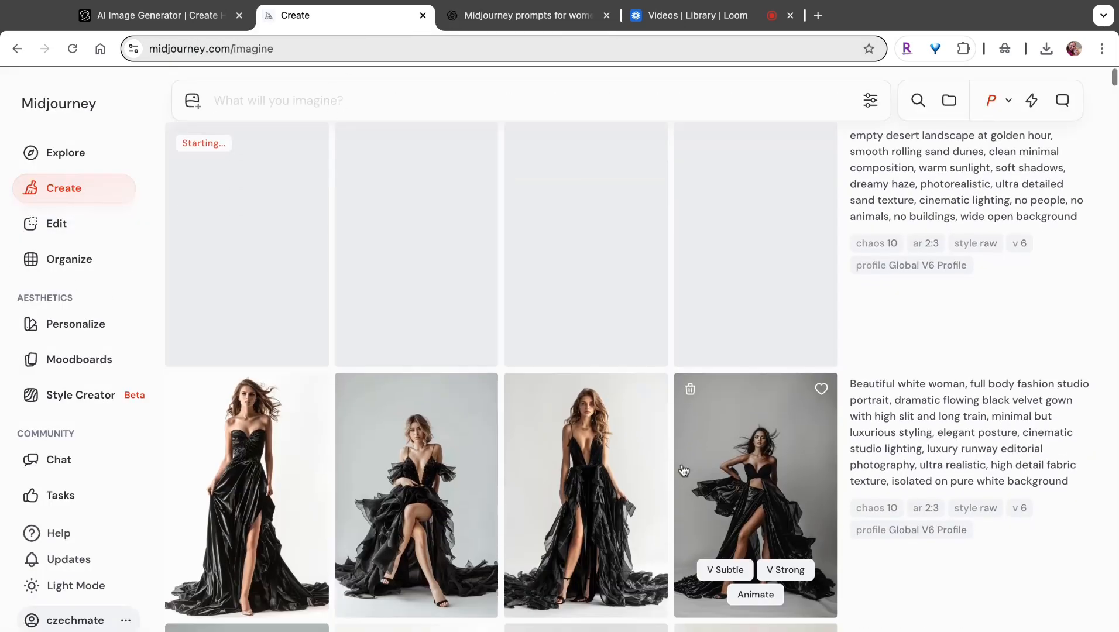
pyautogui.click(740, 231)
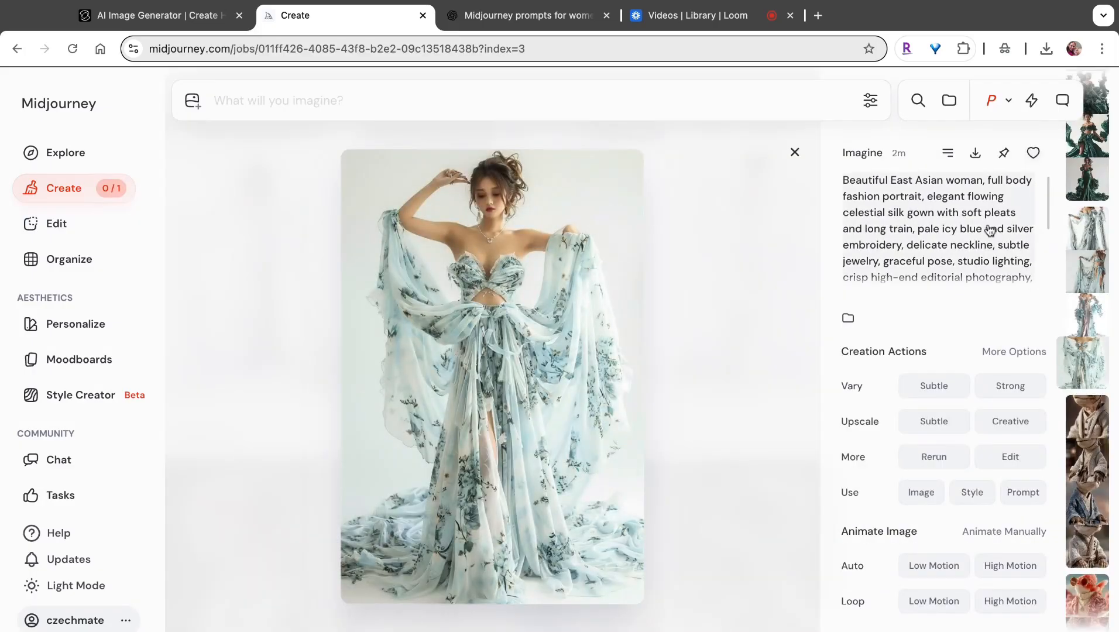
pyautogui.press('Up')
pyautogui.click(974, 153)
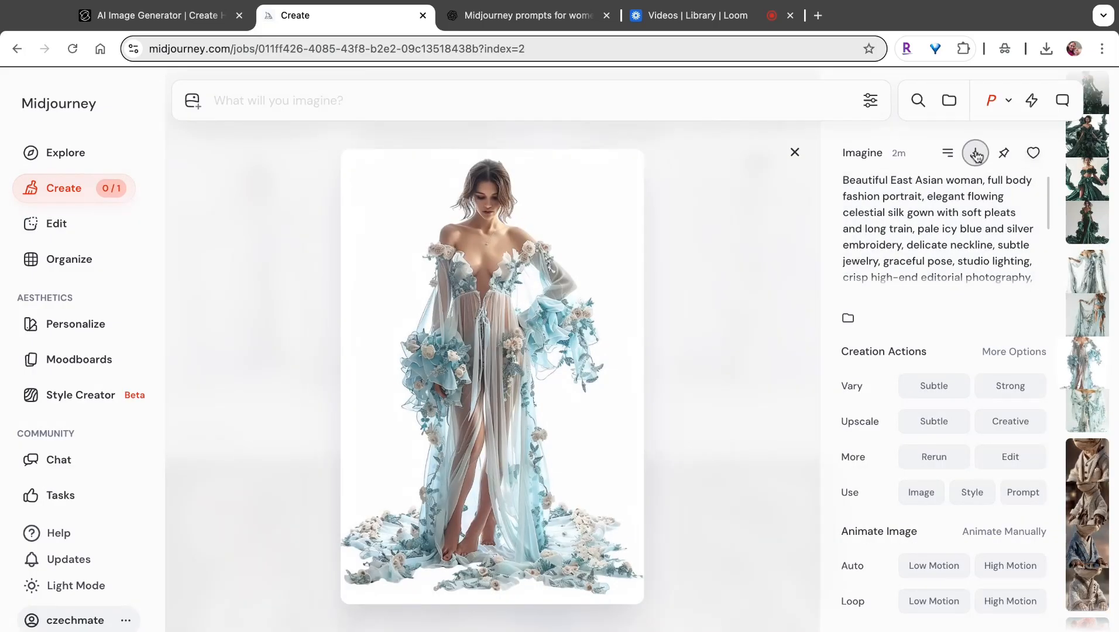
# Step: Compare the Black woman emerald gown images and download the second one, with the fabric billowing around her
pyautogui.click(1098, 234)
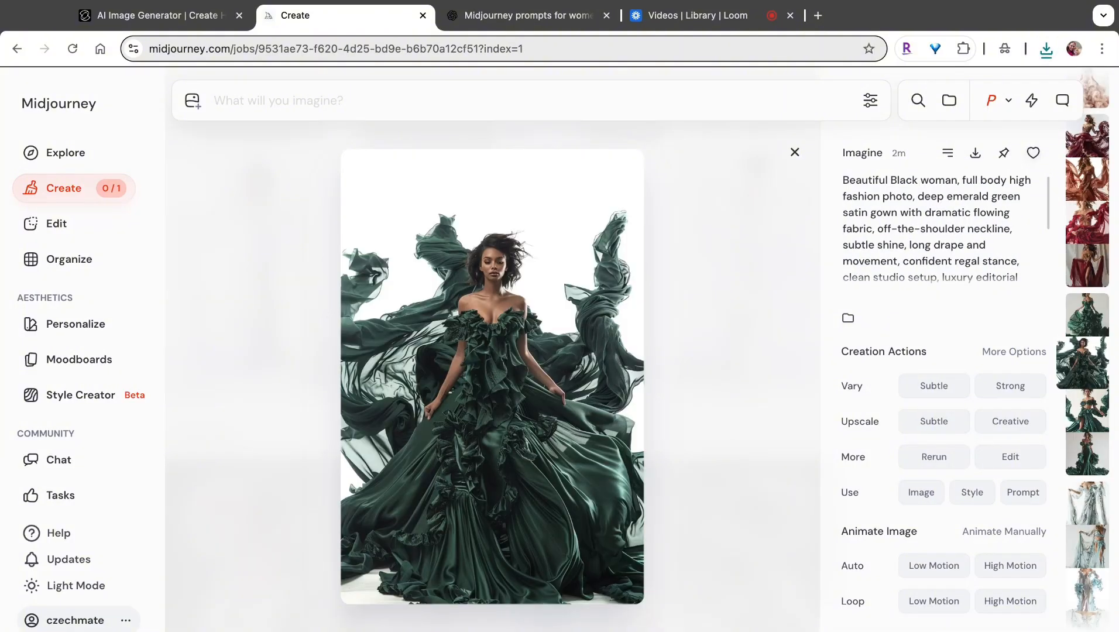
pyautogui.press('Down')
pyautogui.press('Up')
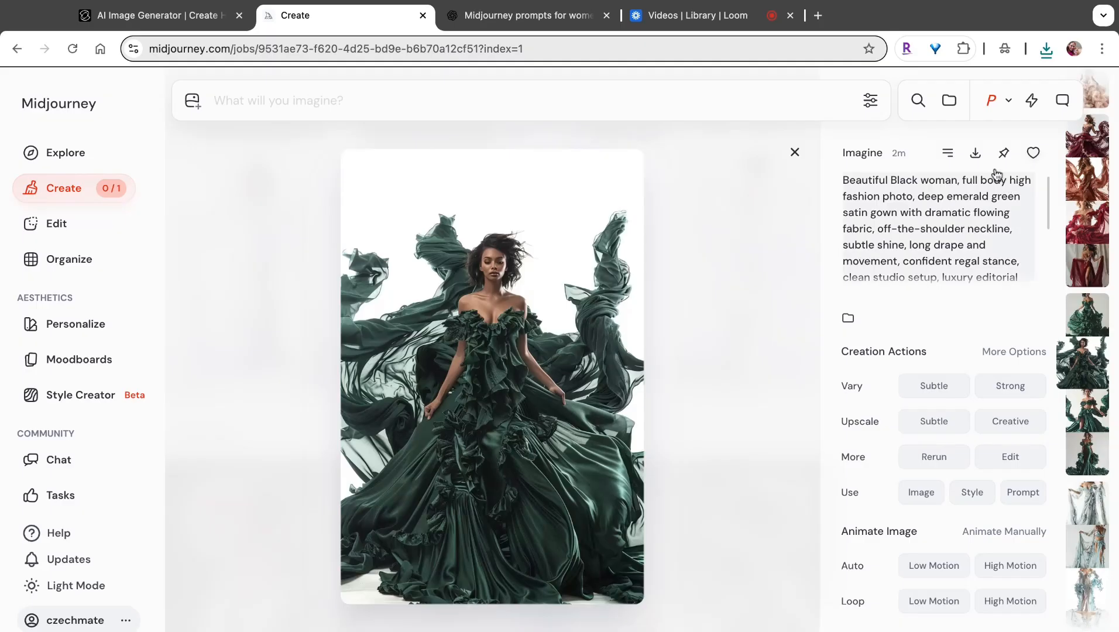
pyautogui.click(976, 155)
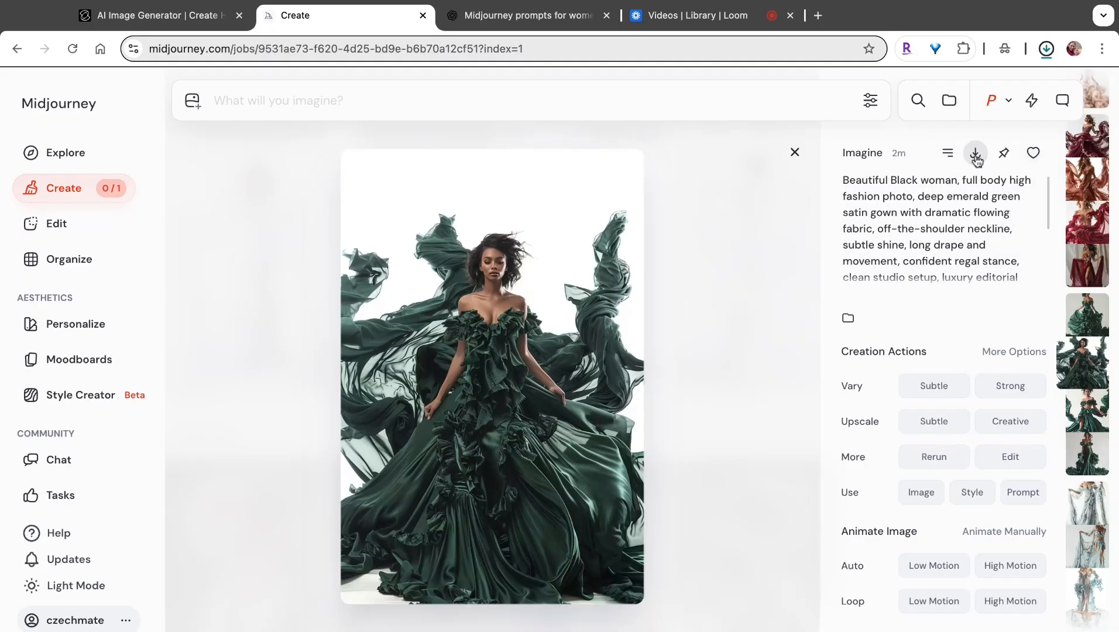
# Step: Download the first image from the South Asian woman crimson gown set
pyautogui.click(1096, 277)
pyautogui.click(1089, 232)
pyautogui.click(976, 154)
# Step: Browse the Latina woman blush tulle gown images and compare the variations
pyautogui.press('Up')
pyautogui.press('Up')
pyautogui.press('Up')
pyautogui.press('Down')
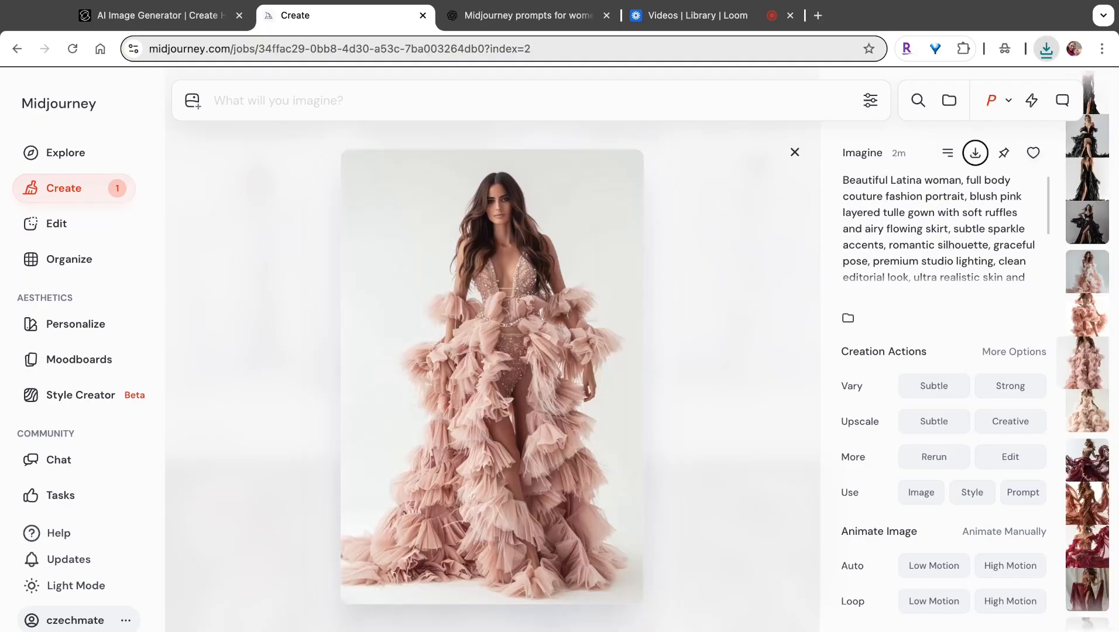
pyautogui.press('Down')
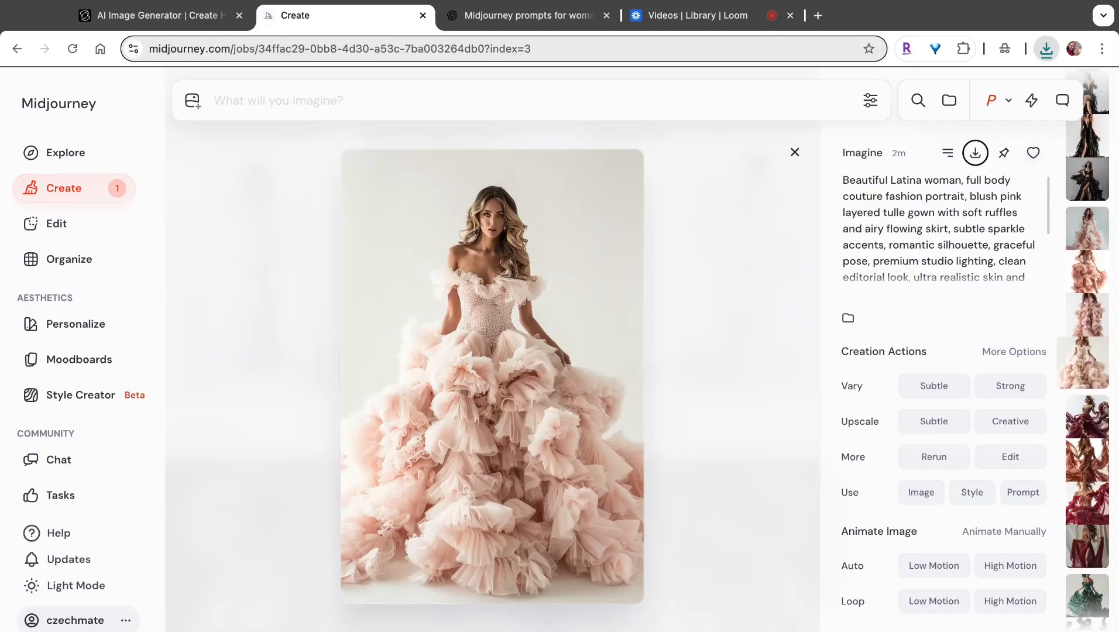
pyautogui.press('Up')
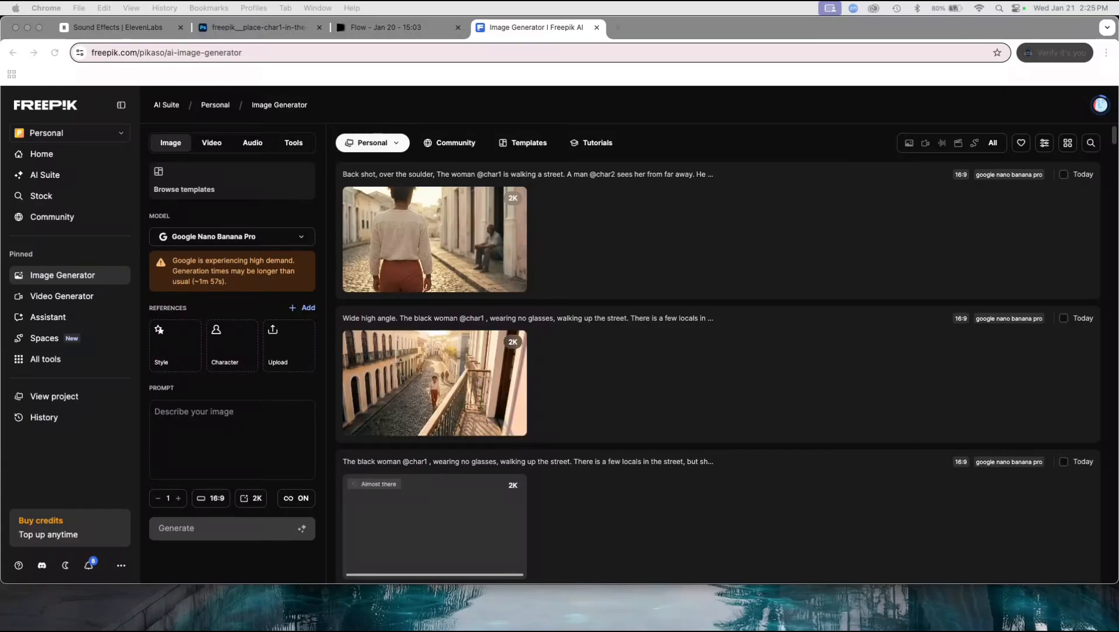
pyautogui.moveTo(210, 421); pyautogui.dragTo(289, 341)
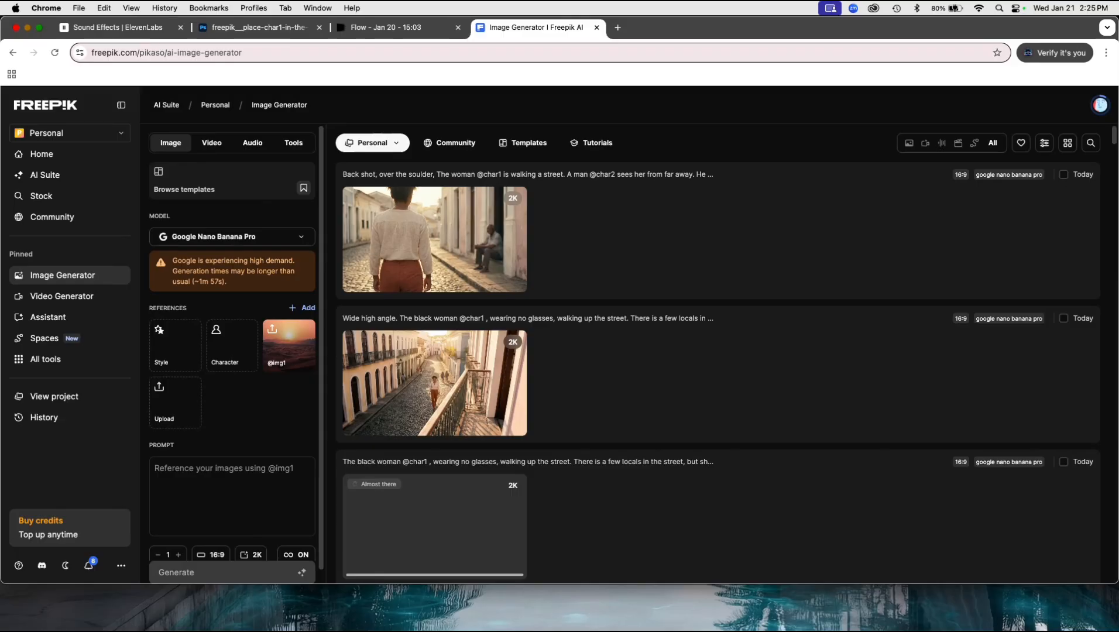
pyautogui.click(216, 472)
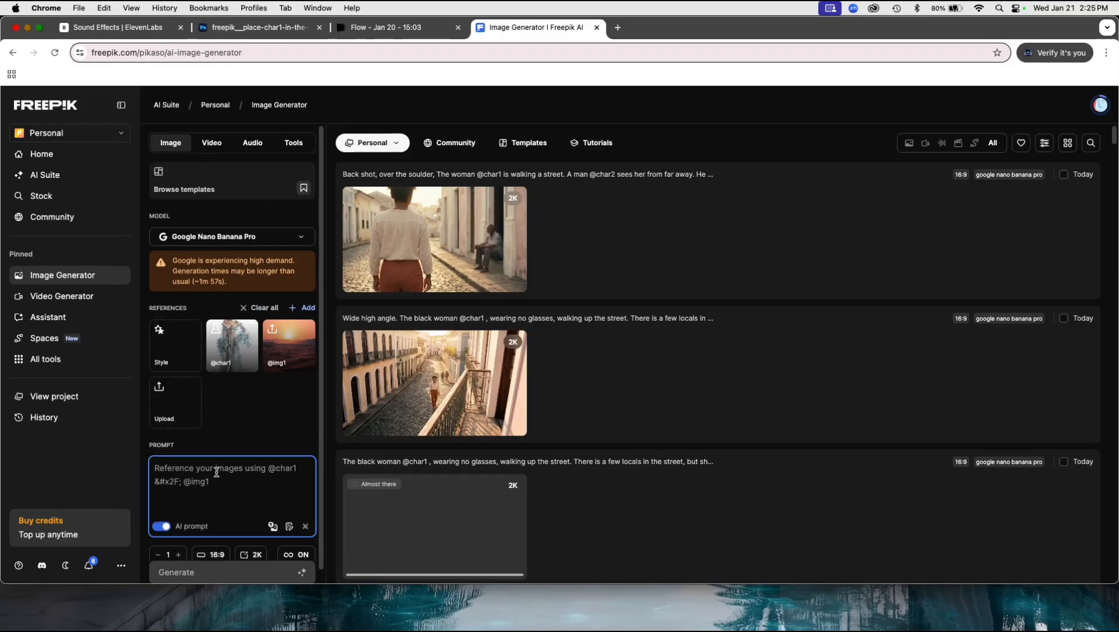
pyautogui.write('In')
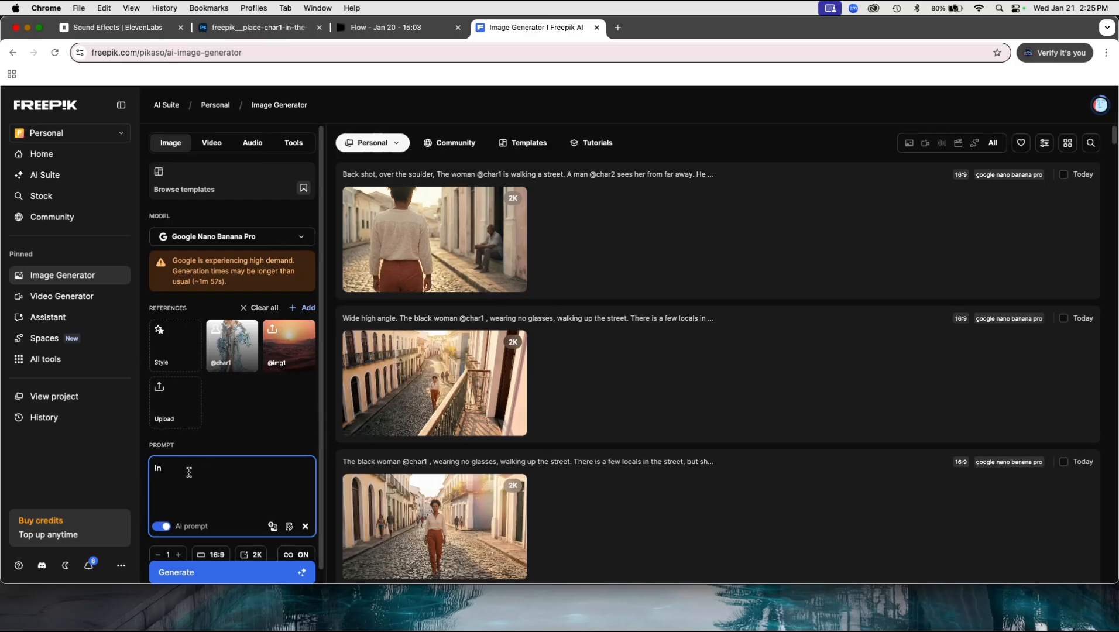
pyautogui.write('sert @char1')
pyautogui.press('Return')
pyautogui.write('into @')
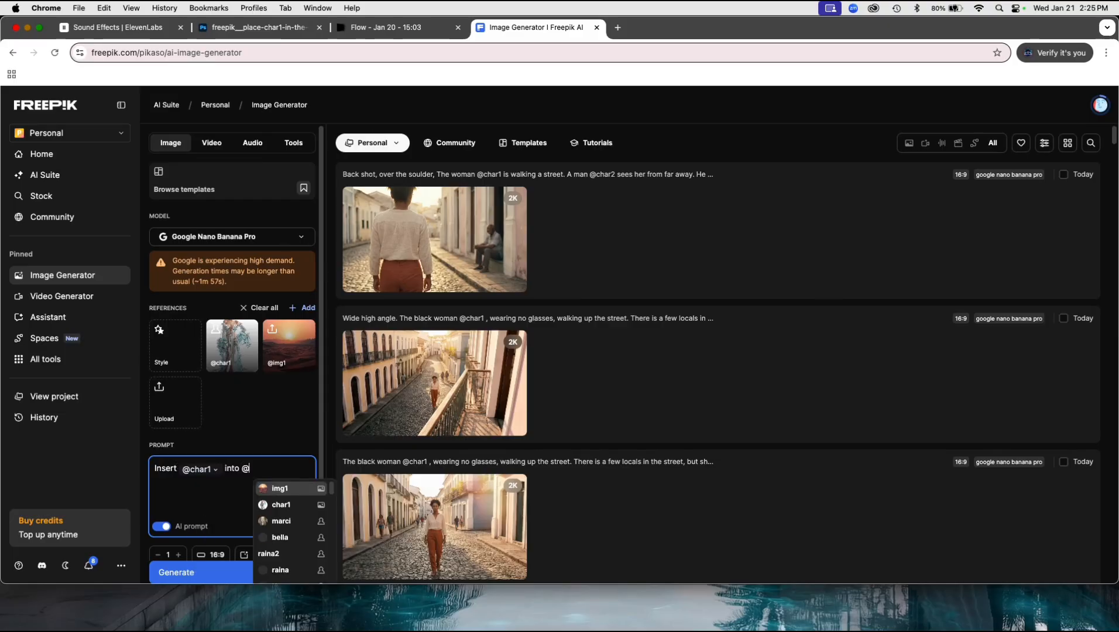
pyautogui.press('Return')
# Step: Complete the prompt with "Make her standing on the desert sand, preserve the proper proportions and DOF" and generate the image twice
pyautogui.write('. Make her stand')
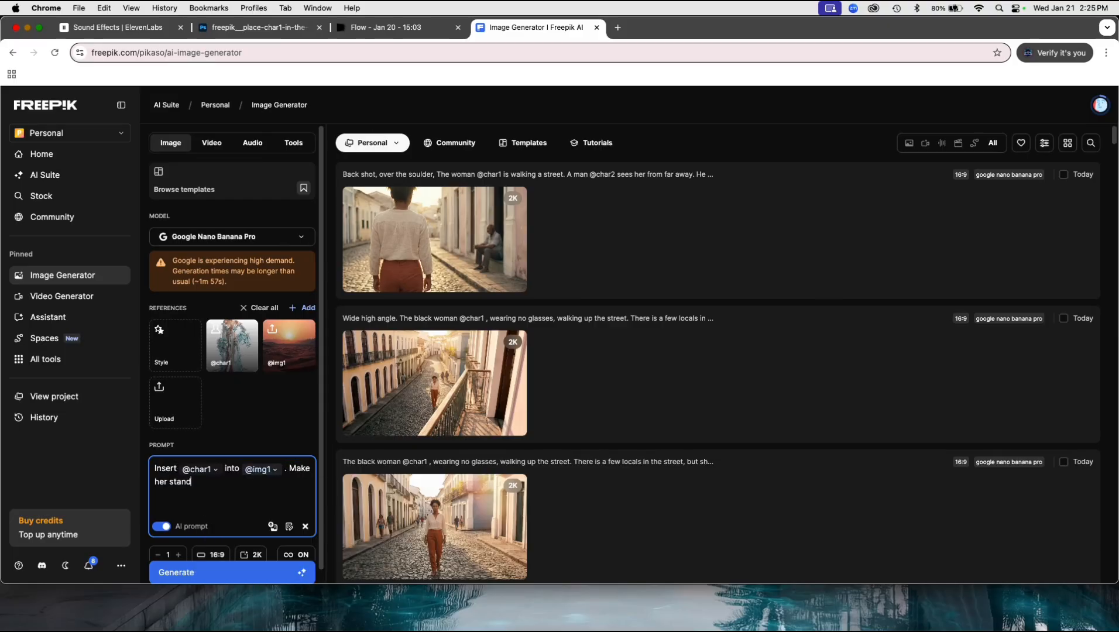
pyautogui.write('ing on the desert ')
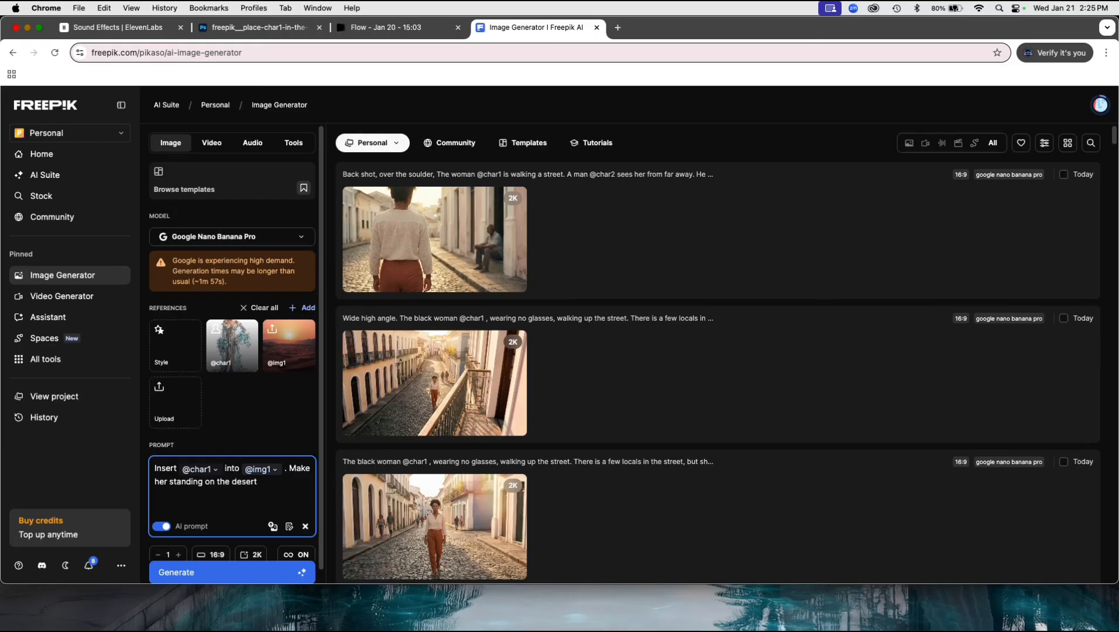
pyautogui.write('sand')
pyautogui.write(', preserve the proper proportions and DOF')
pyautogui.click(201, 561)
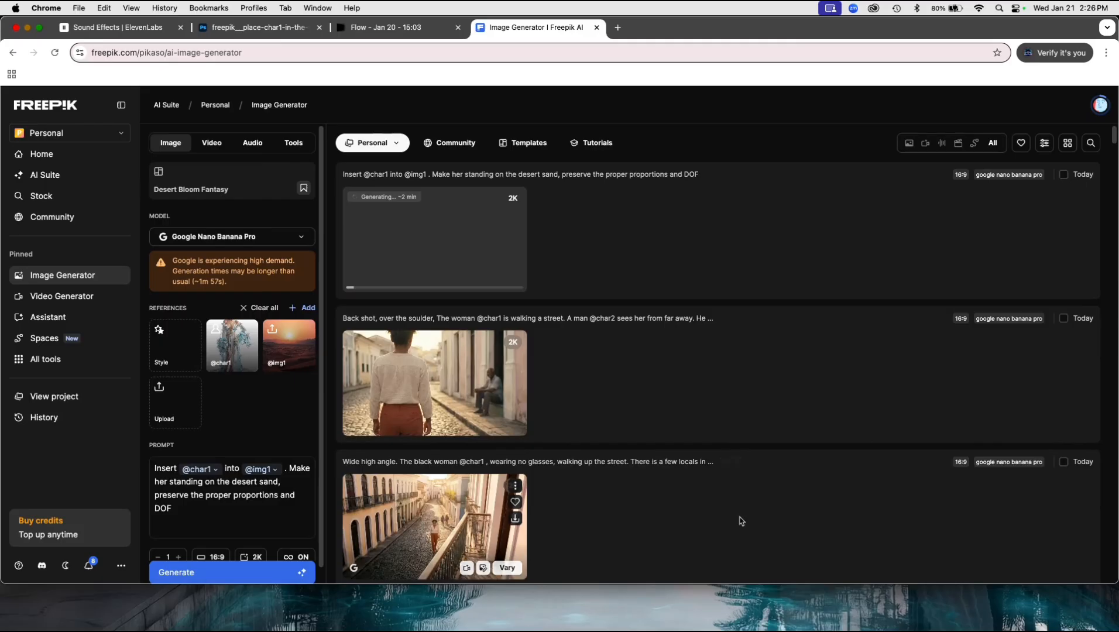
pyautogui.click(244, 575)
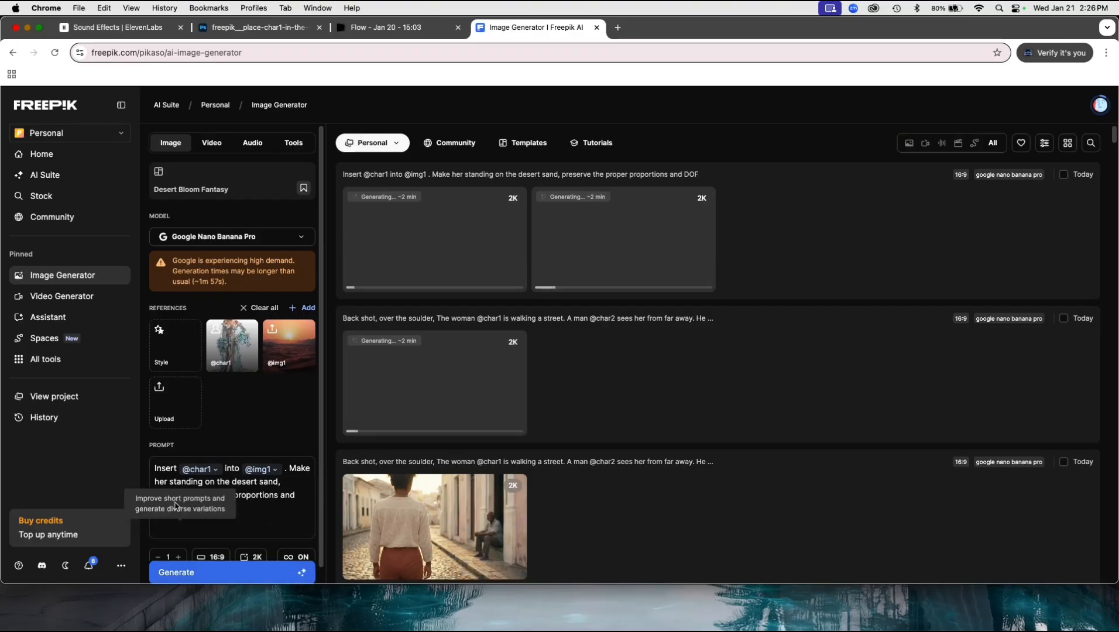
# Step: Set the aspect ratio to 2:3 Portrait and generate the floral gown desert composite twice
pyautogui.click(211, 557)
pyautogui.click(232, 408)
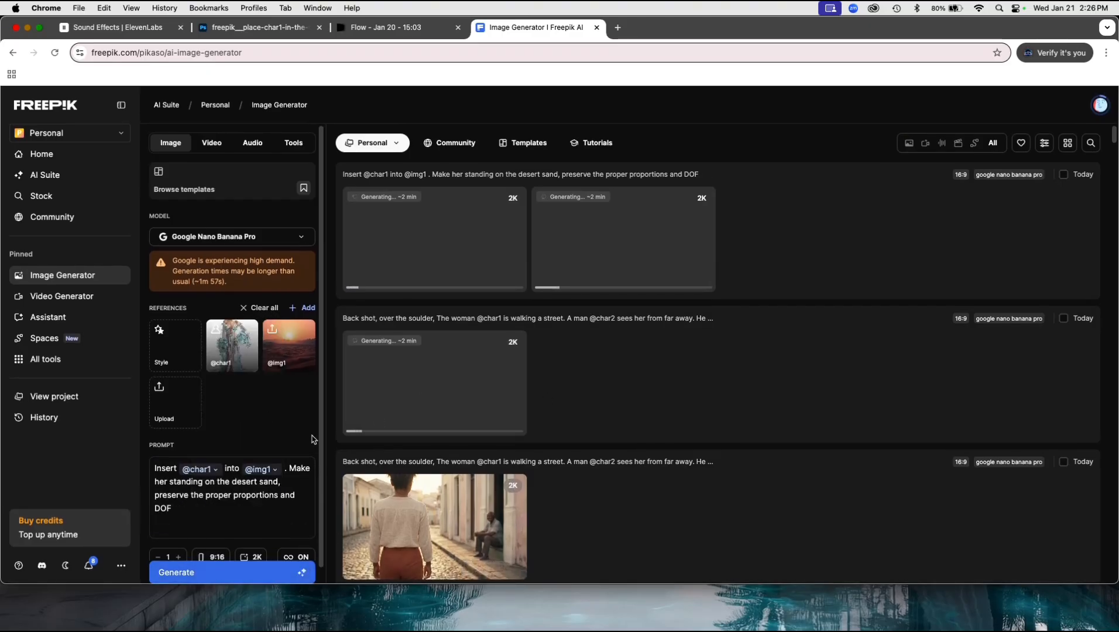
pyautogui.click(216, 556)
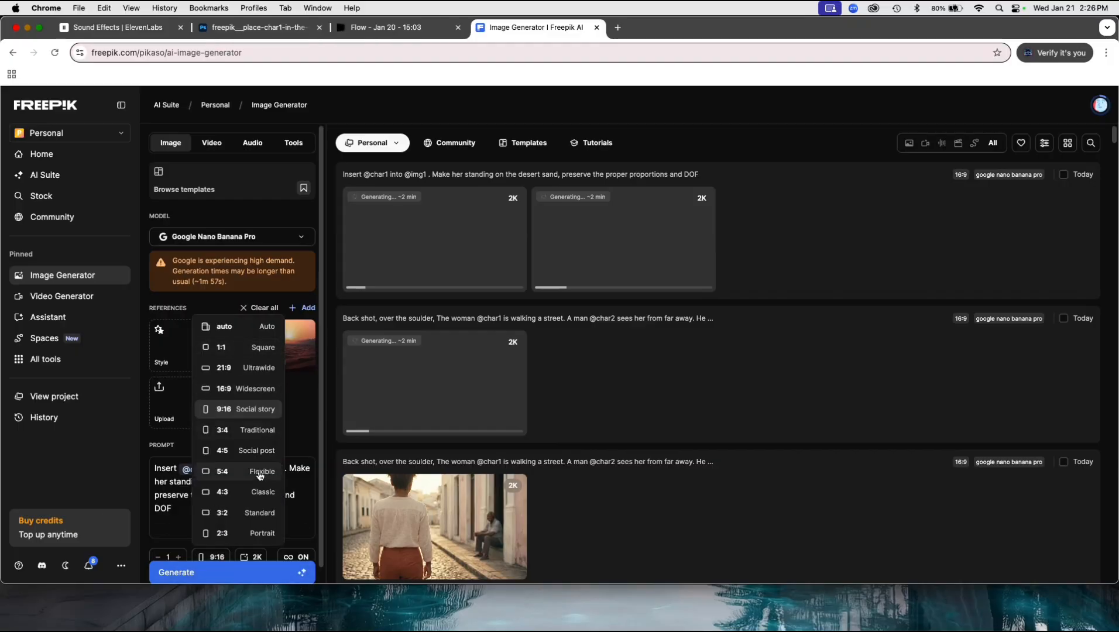
pyautogui.click(232, 533)
pyautogui.click(212, 573)
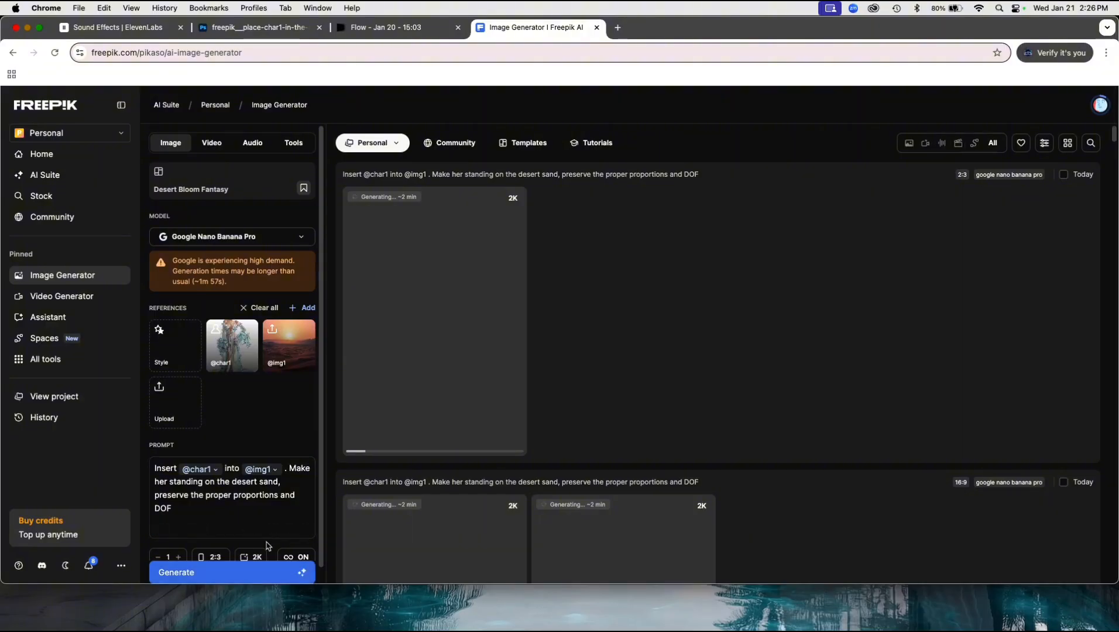
pyautogui.click(236, 580)
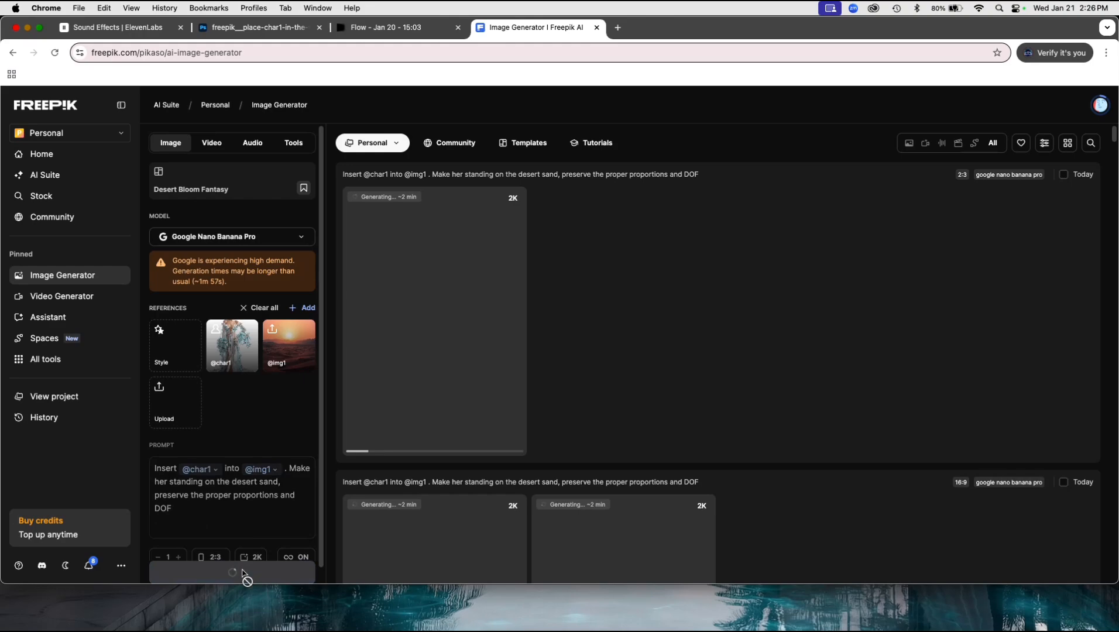
# Step: Remove the floral gown woman from the references and add another downloaded woman image as the character
pyautogui.click(247, 329)
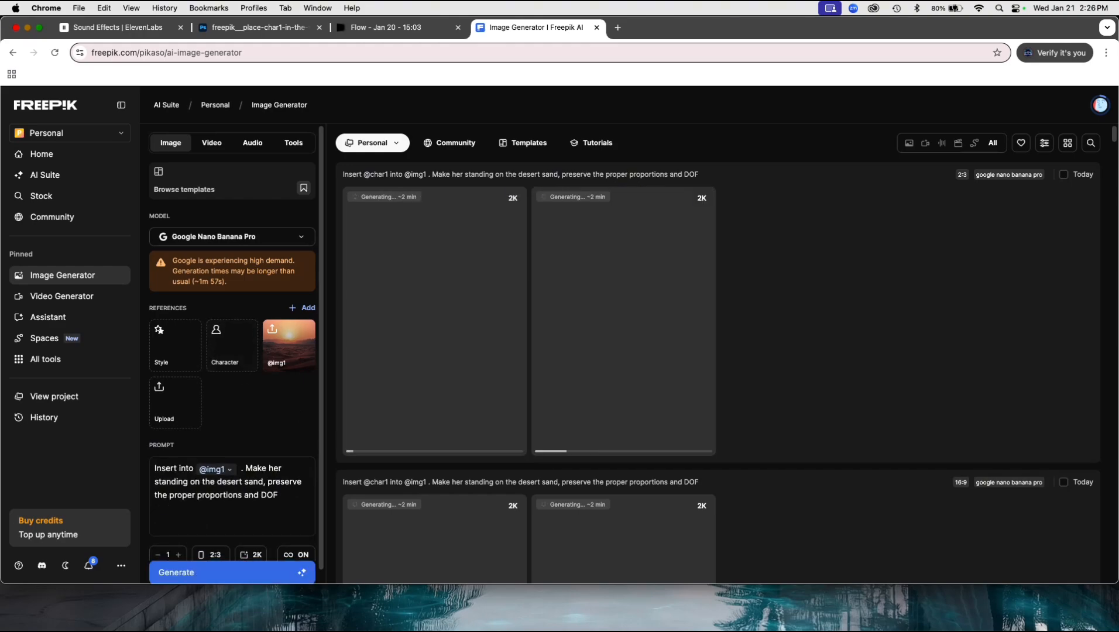
pyautogui.moveTo(229, 626); pyautogui.dragTo(235, 355)
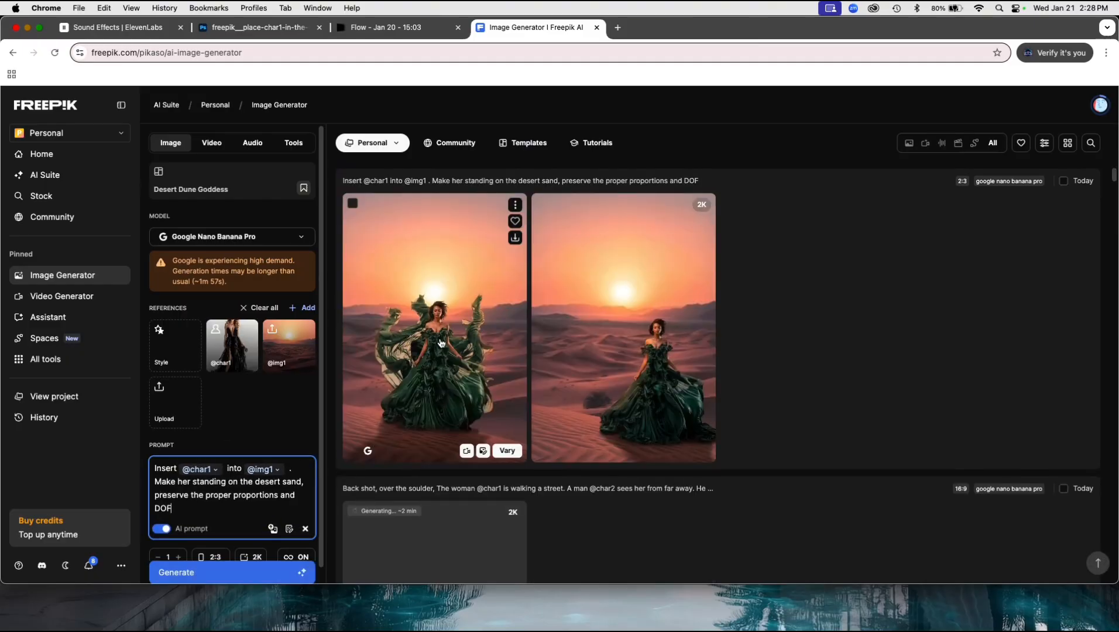
# Step: Open the emerald gown desert composite with the billowing fabric and download it as a PNG to the Downloads folder
pyautogui.click(441, 343)
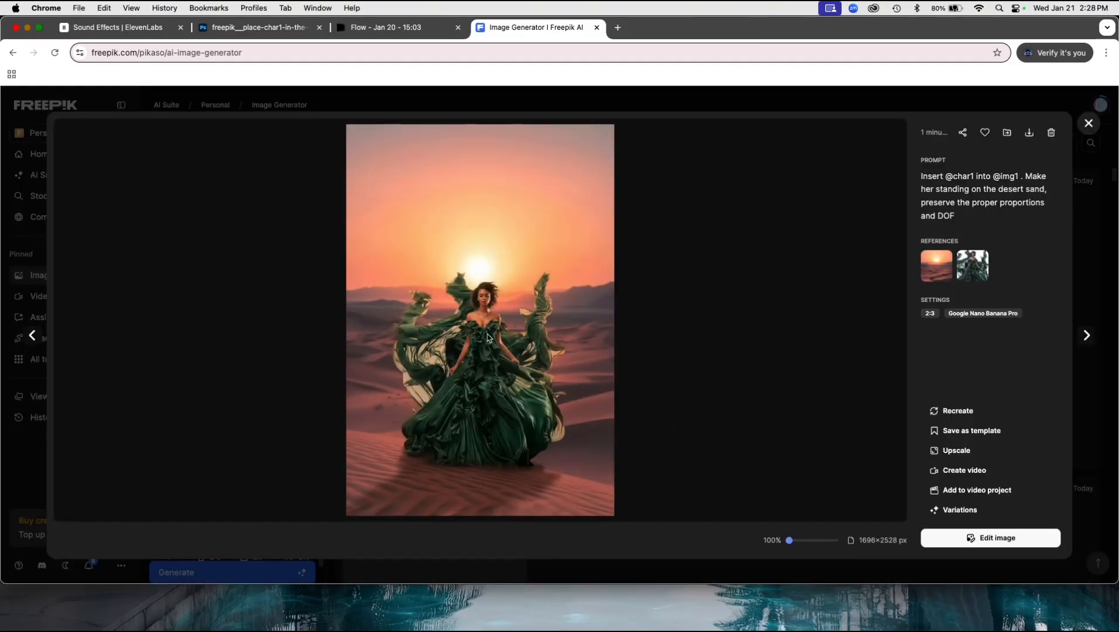
pyautogui.scroll(10, 488, 338)
pyautogui.scroll(-10, 488, 337)
pyautogui.click(1029, 132)
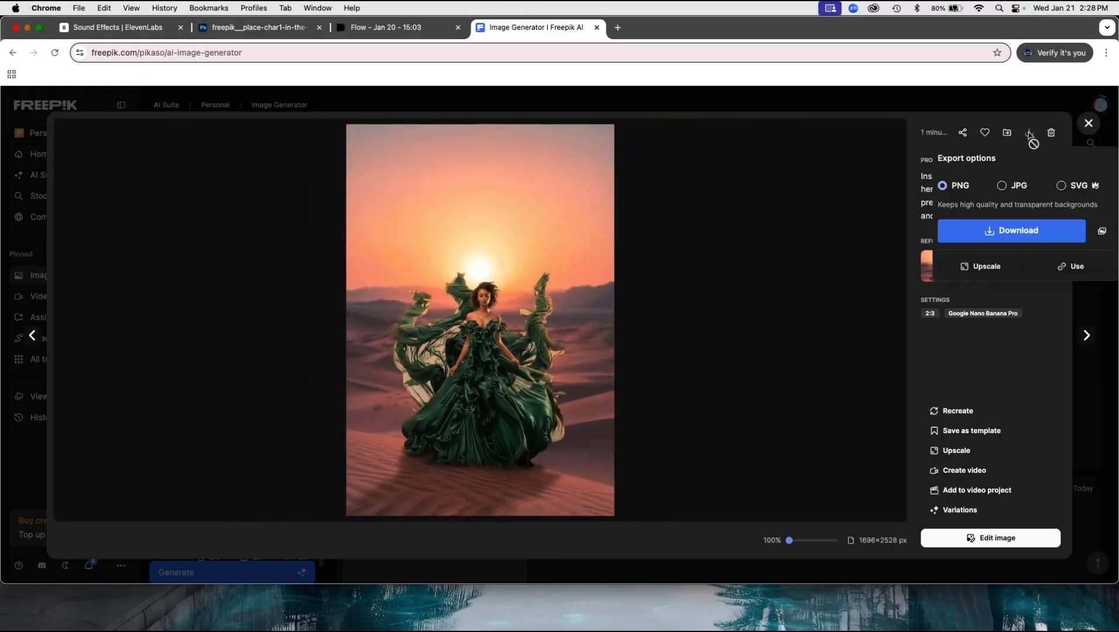
pyautogui.click(1041, 234)
pyautogui.click(591, 232)
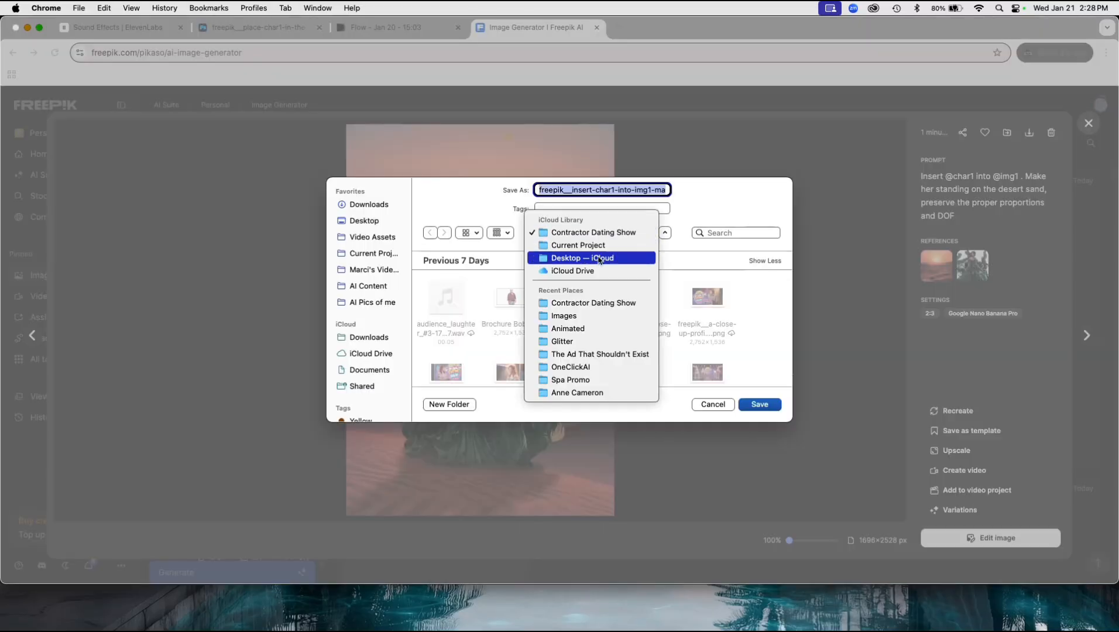
# Step: Clear the character and desert references and use the generated emerald gown desert composite as the only reference image
pyautogui.scroll(-3, 760, 317)
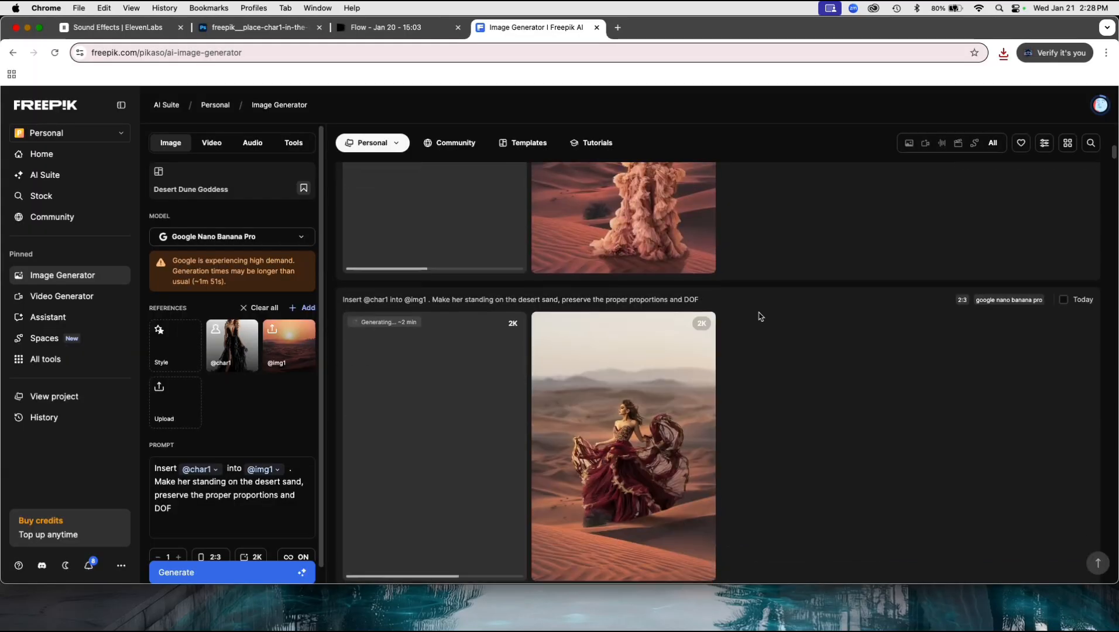
pyautogui.scroll(-2, 759, 316)
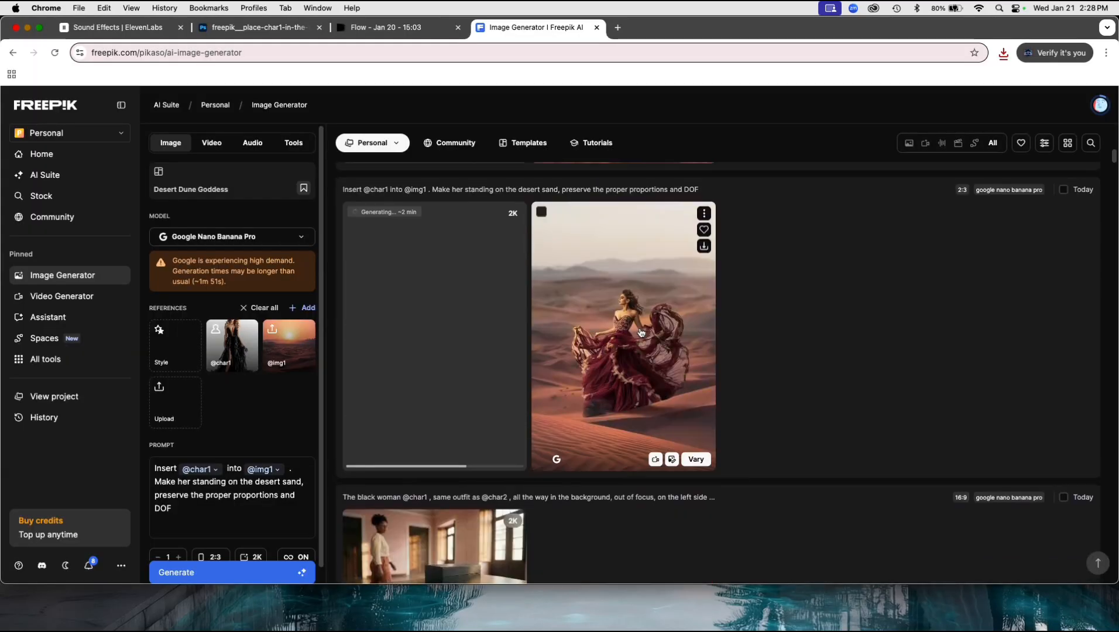
pyautogui.scroll(4, 646, 333)
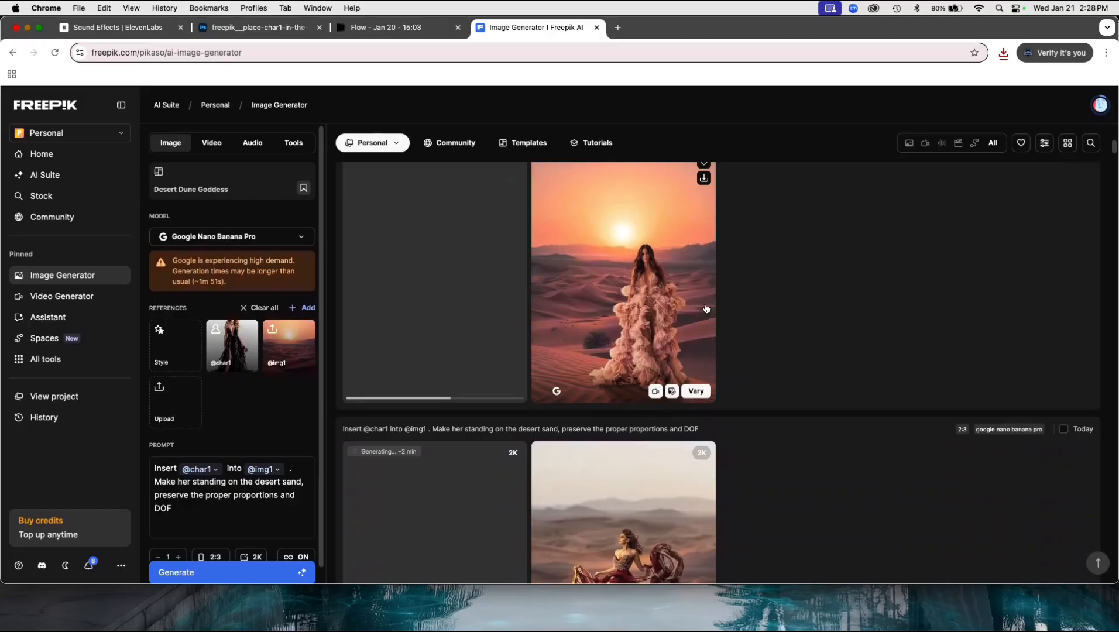
pyautogui.scroll(-5, 595, 416)
pyautogui.scroll(-2, 595, 430)
pyautogui.click(249, 328)
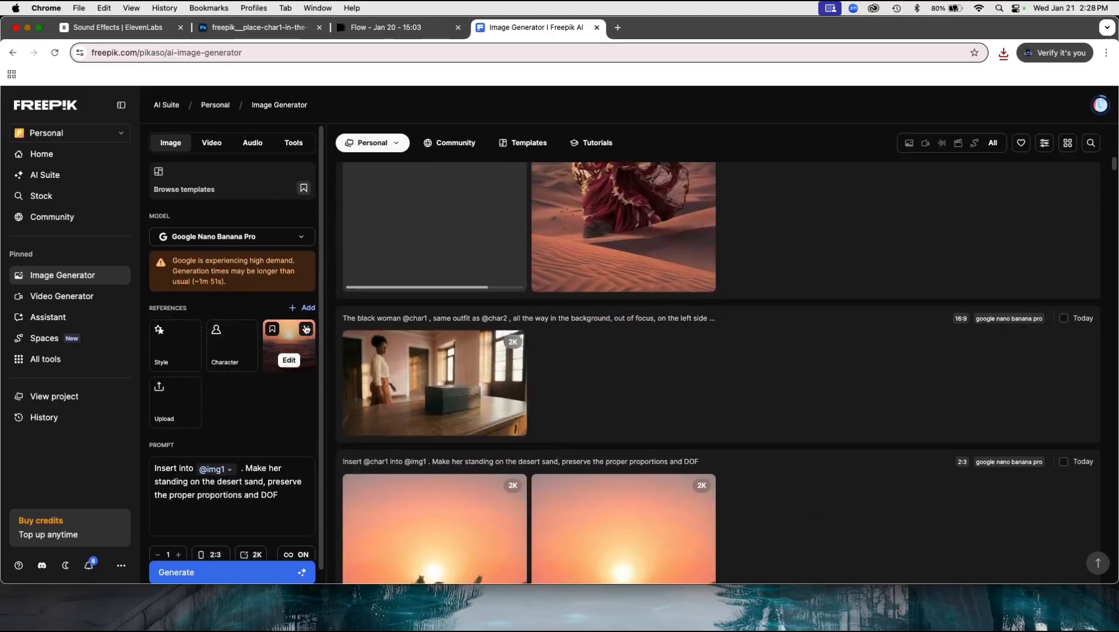
pyautogui.click(306, 329)
pyautogui.scroll(-1, 672, 400)
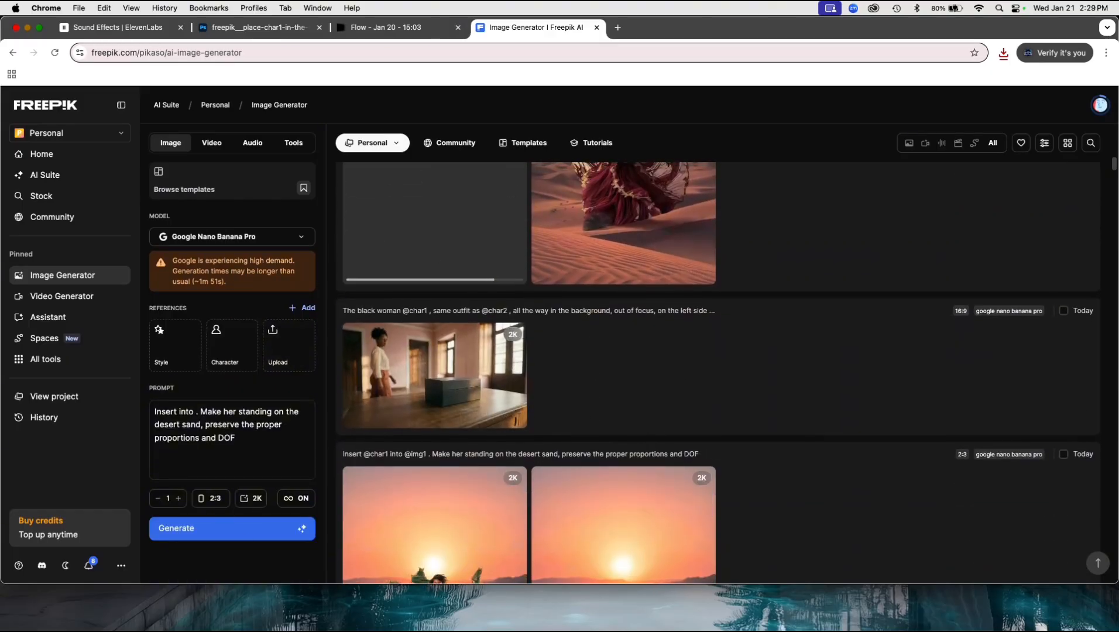
pyautogui.moveTo(434, 527); pyautogui.dragTo(291, 367)
pyautogui.moveTo(252, 504); pyautogui.dragTo(95, 457)
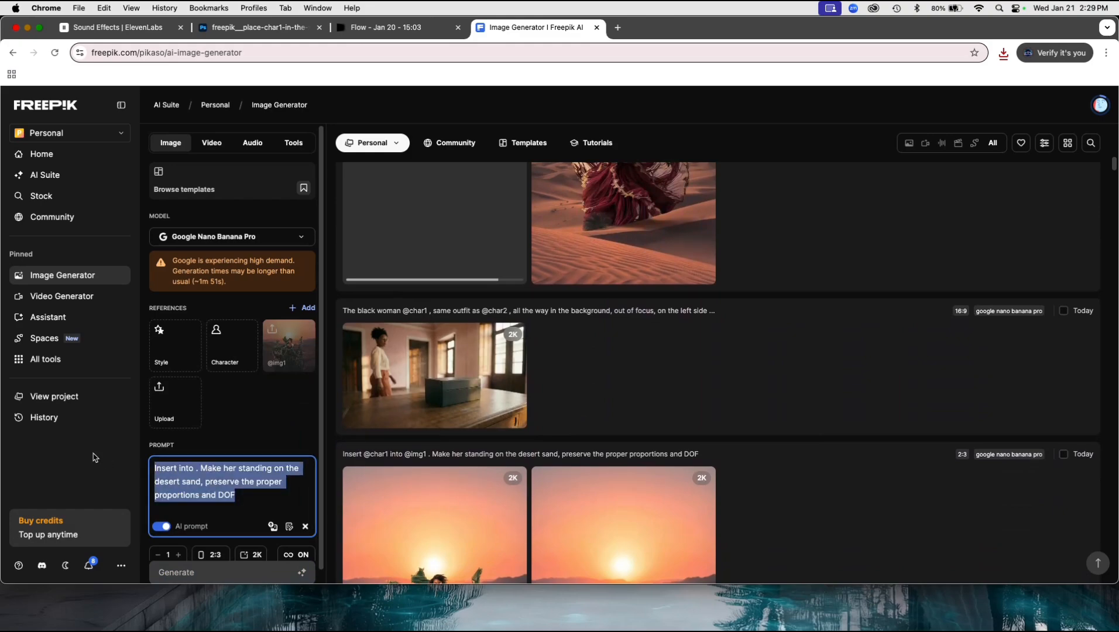
pyautogui.write('Create')
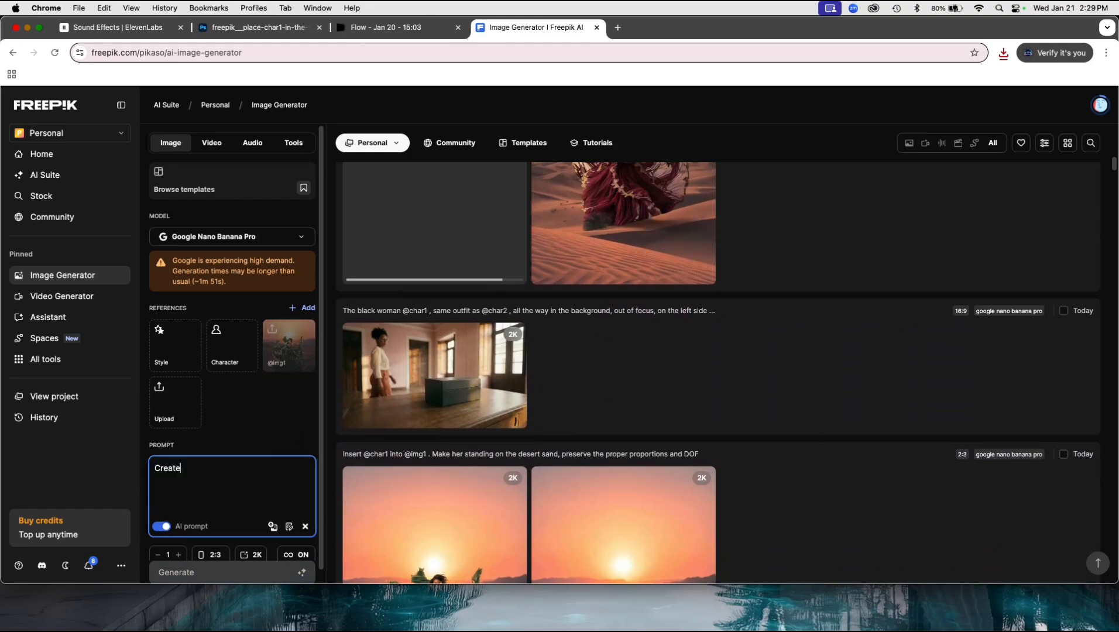
pyautogui.write(' a compository ')
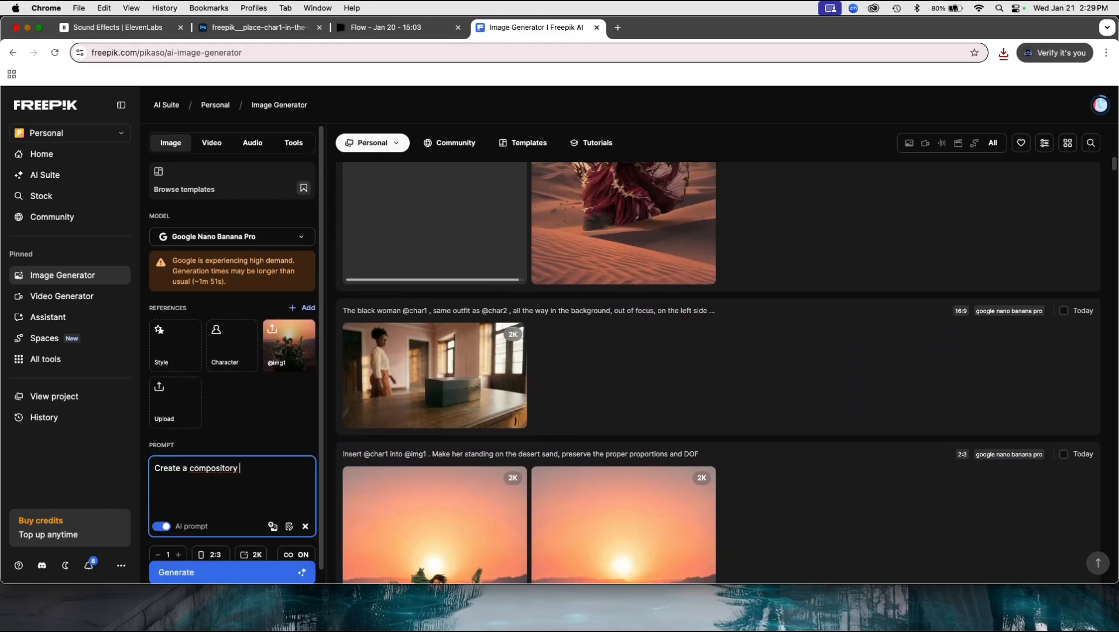
pyautogui.write('sk')
pyautogui.write('e')
# Step: Switch the model to Seedream 4.5 and generate the sketch images
pyautogui.click(232, 237)
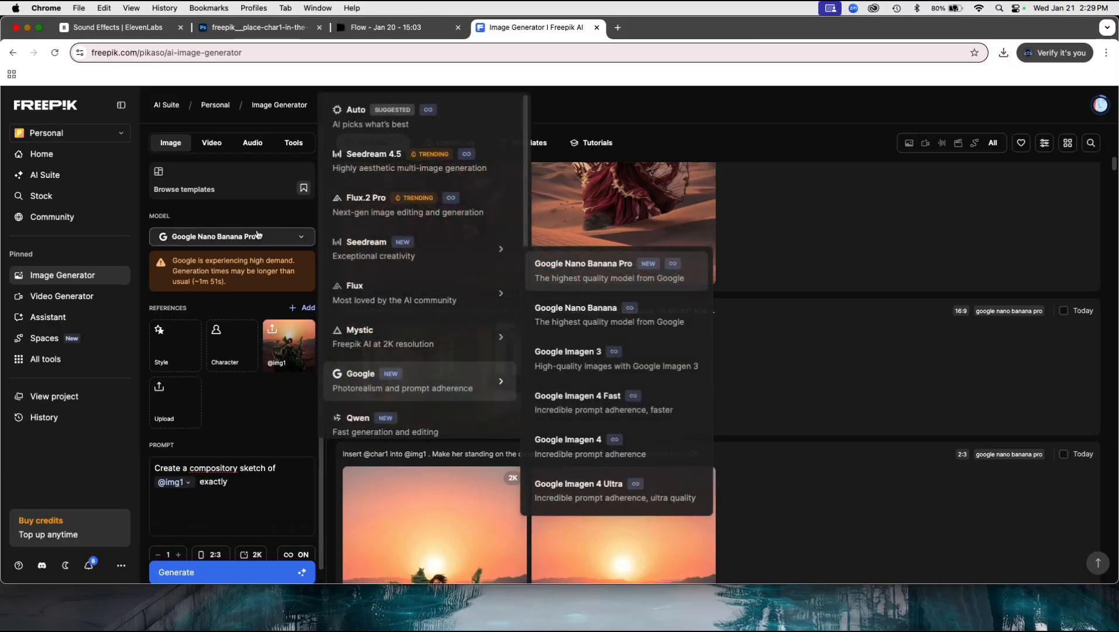
pyautogui.click(411, 158)
pyautogui.click(232, 540)
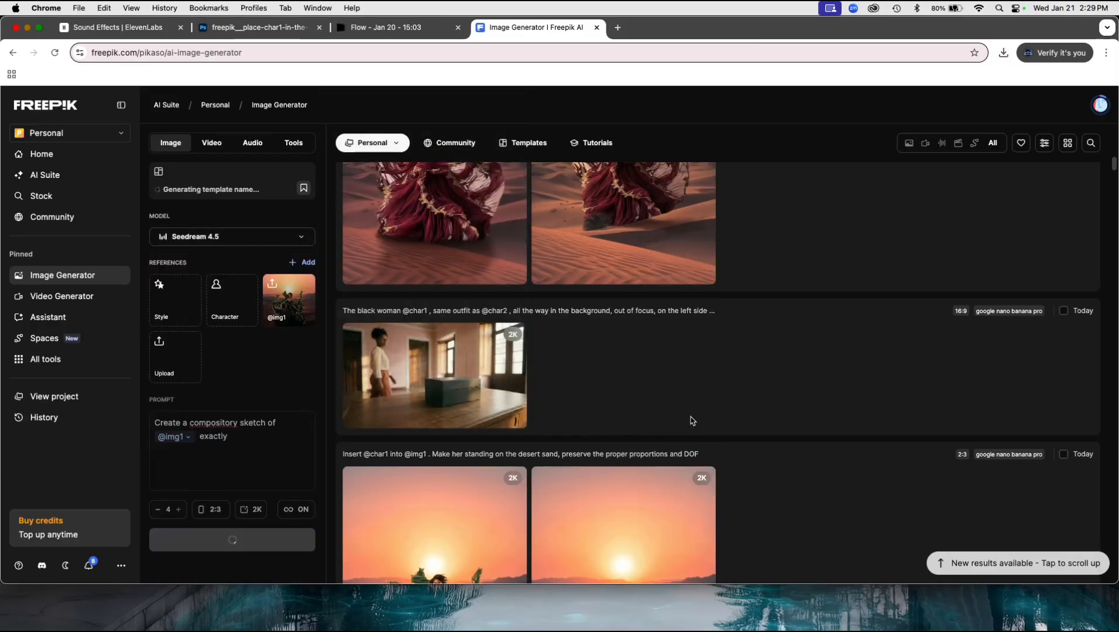
# Step: Download the crimson gown desert composite and the first blush tulle gown composite to the Downloads folder
pyautogui.scroll(2, 690, 420)
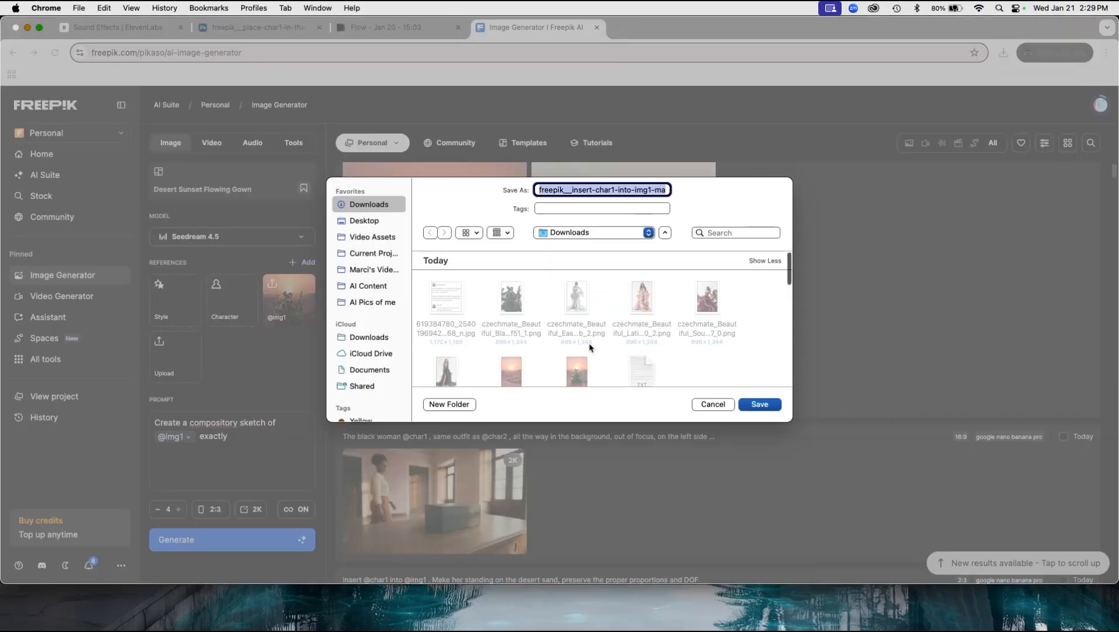
pyautogui.click(760, 404)
pyautogui.scroll(15, 749, 353)
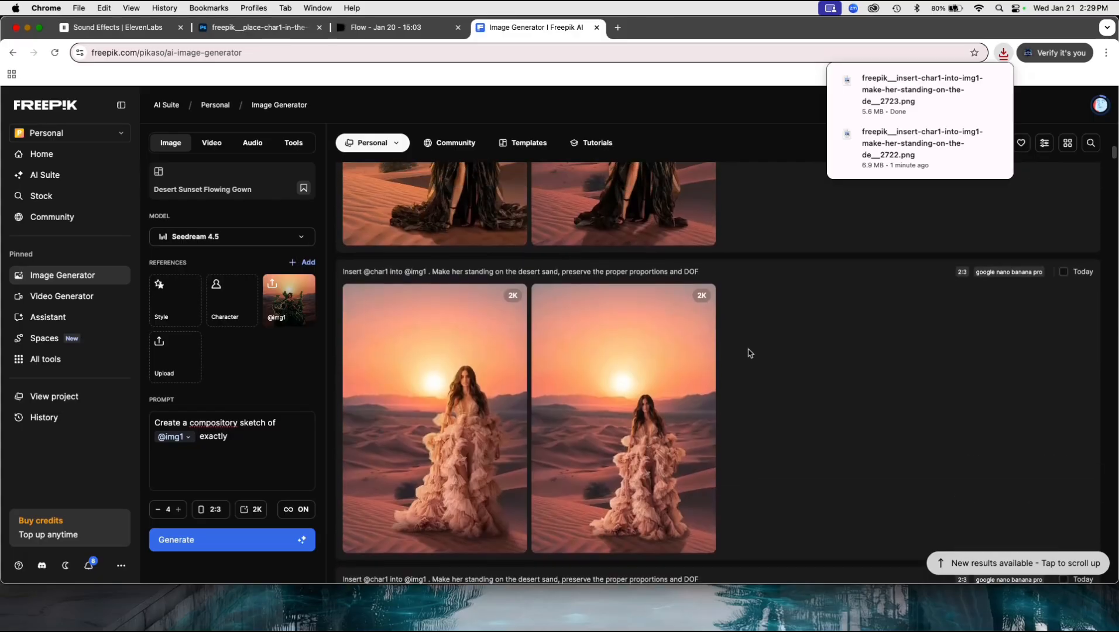
pyautogui.scroll(-2, 750, 353)
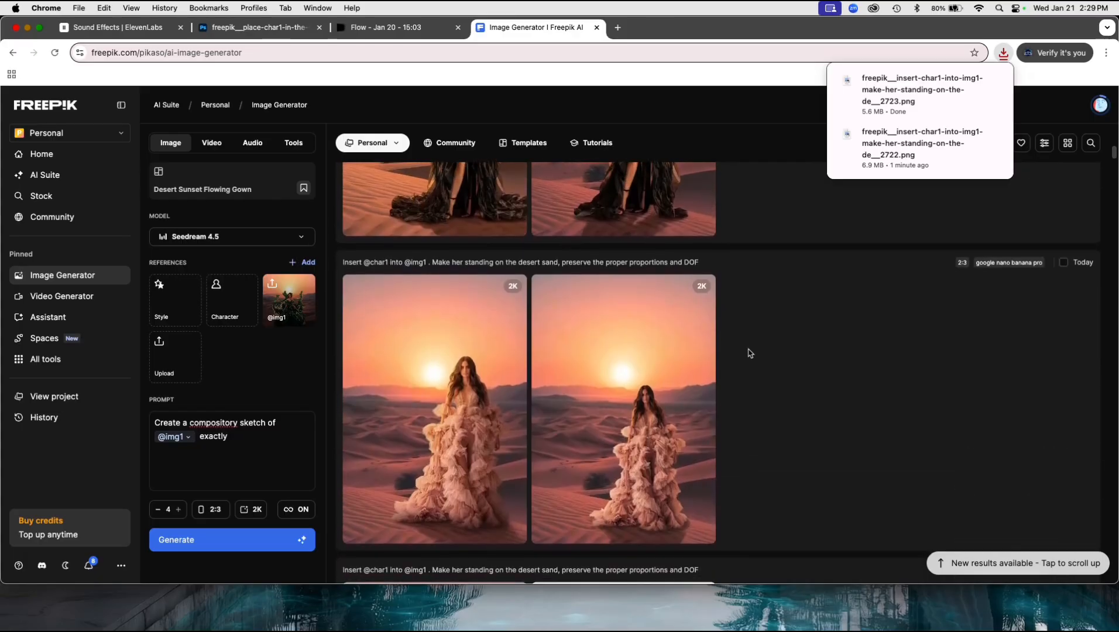
pyautogui.click(514, 286)
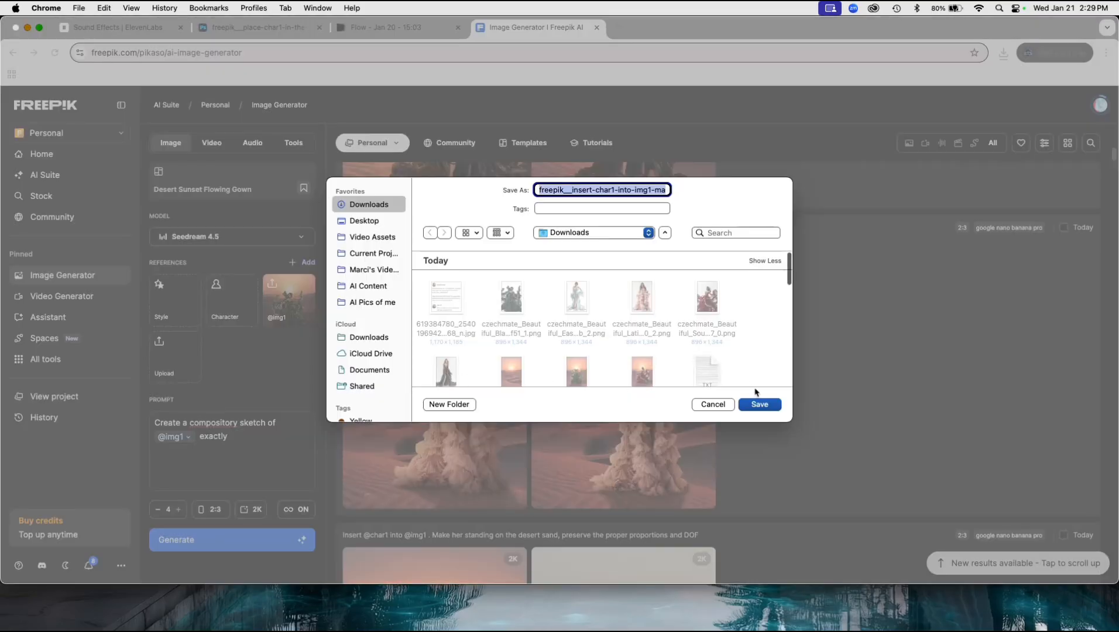
pyautogui.click(761, 404)
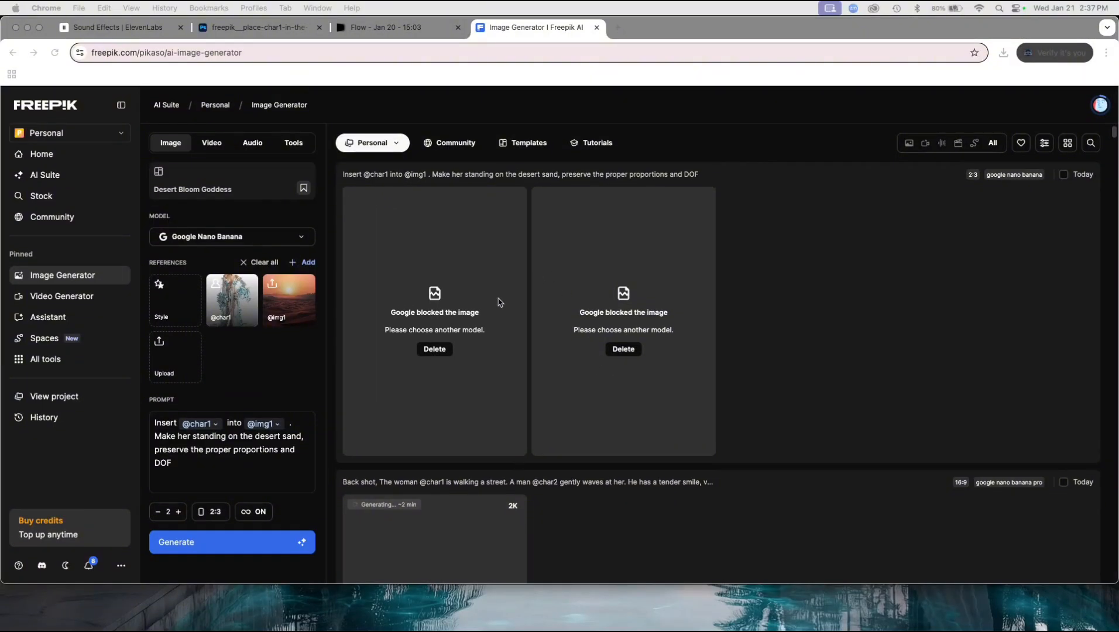
pyautogui.scroll(-4, 547, 417)
pyautogui.scroll(4, 556, 416)
# Step: Minimize the Freepik and Skool browser windows and switch to the Kling AI Image Generator page
pyautogui.click(27, 29)
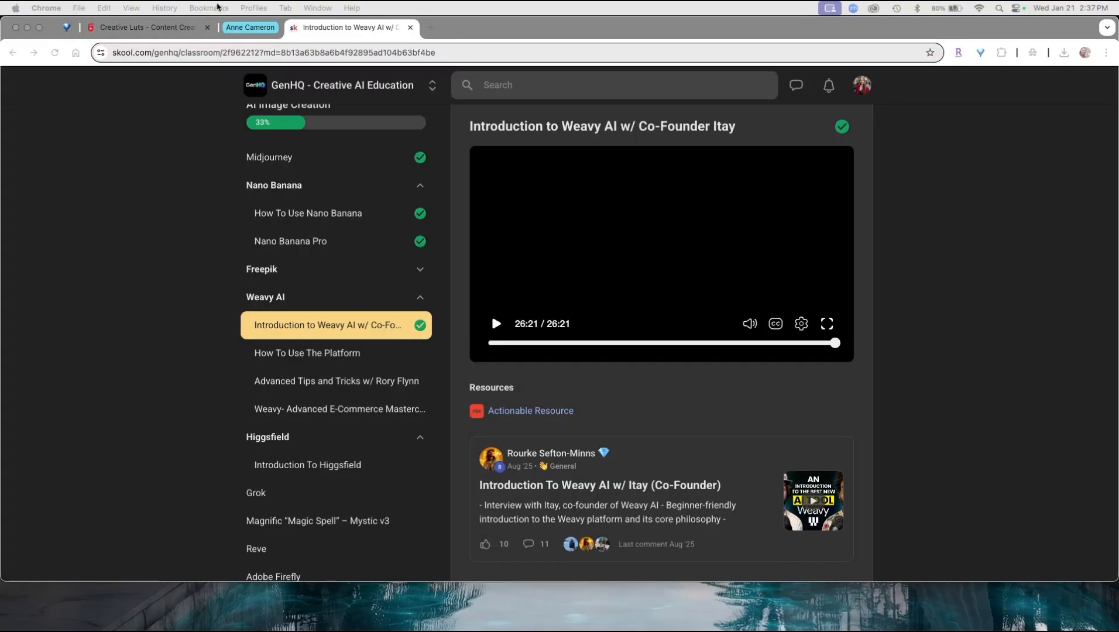
pyautogui.click(28, 30)
pyautogui.click(589, 41)
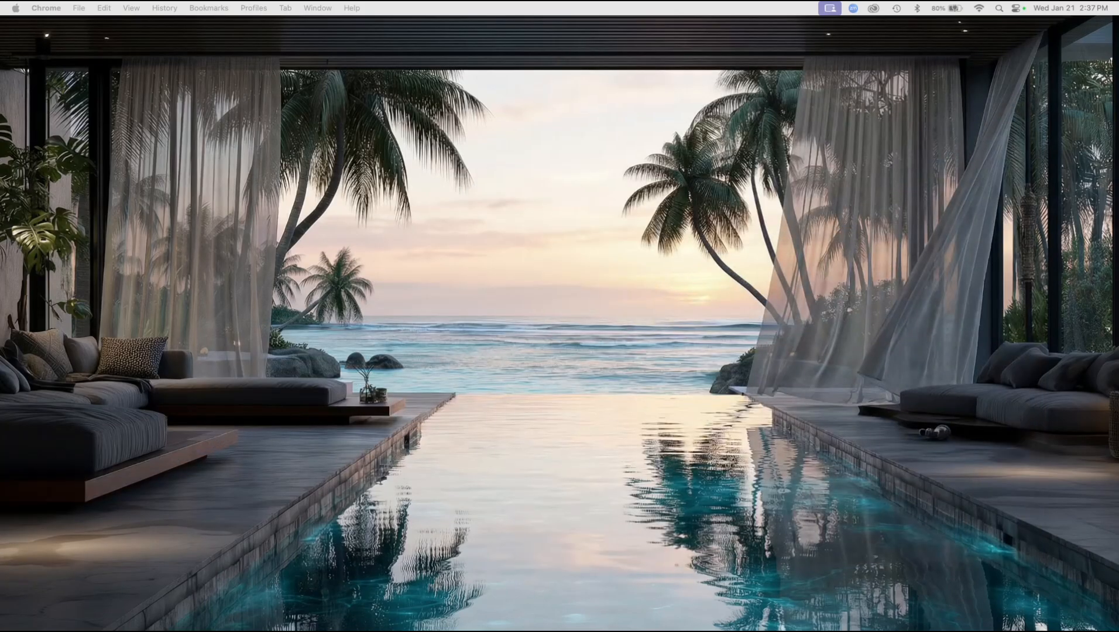
pyautogui.moveTo(0, 234); pyautogui.dragTo(734, 45)
pyautogui.doubleClick(735, 45)
pyautogui.click(398, 28)
pyautogui.moveTo(117, 27); pyautogui.dragTo(507, 32)
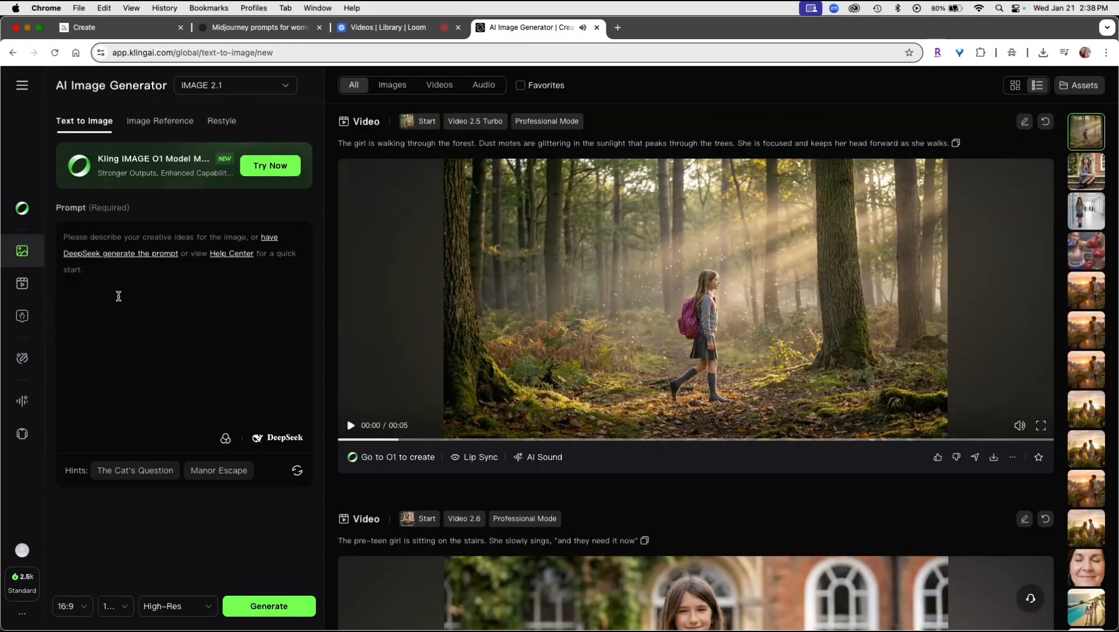
# Step: Leave the image generator and open Kling's AI Video Generator in image-to-video mode
pyautogui.click(234, 84)
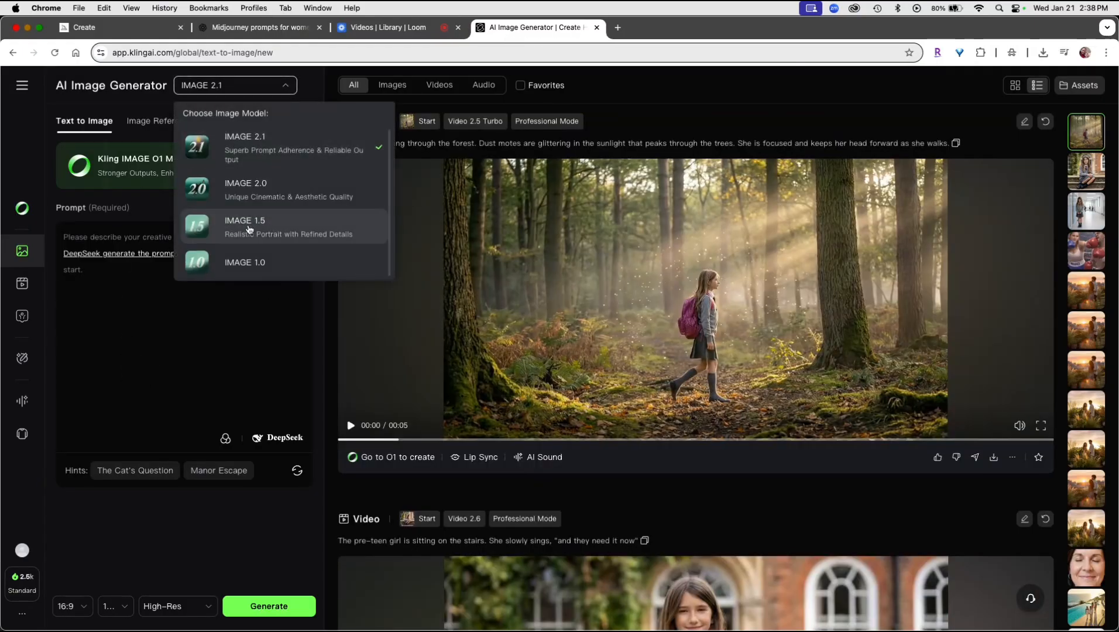
pyautogui.click(22, 284)
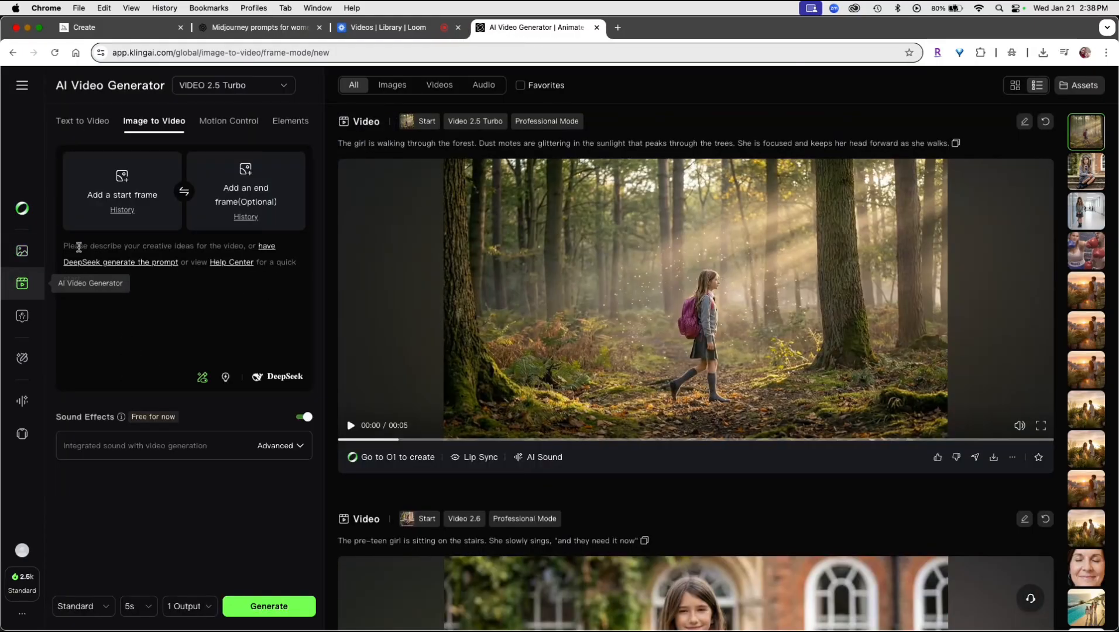
# Step: Switch to the ChatGPT conversation and attach the green gown and crimson gown desert composites to a new message
pyautogui.moveTo(260, 28); pyautogui.dragTo(544, 43)
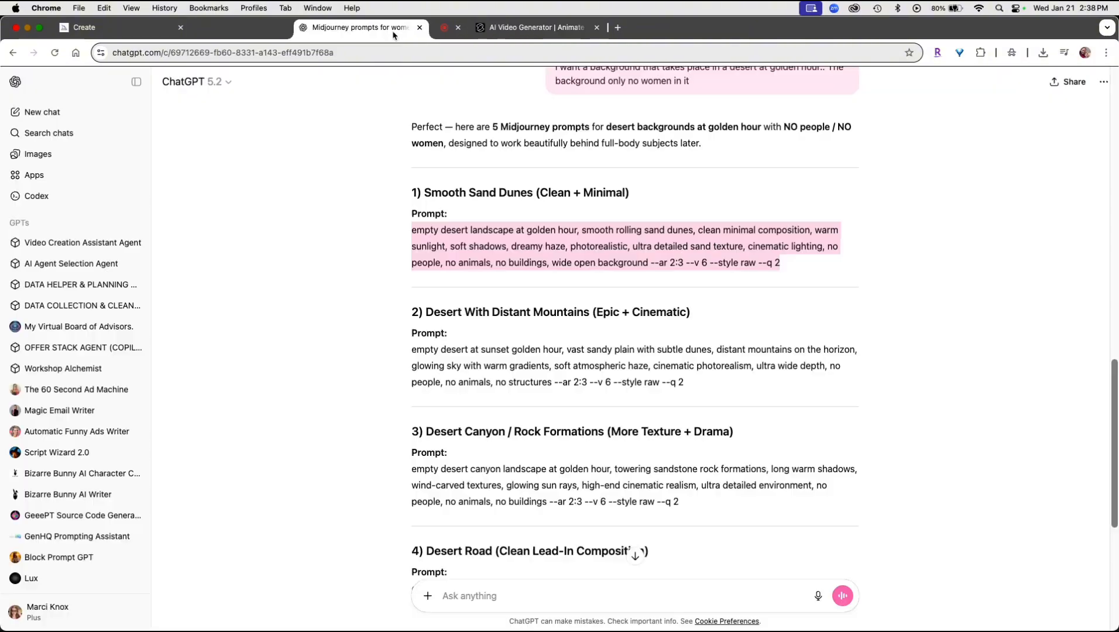
pyautogui.scroll(-6, 469, 620)
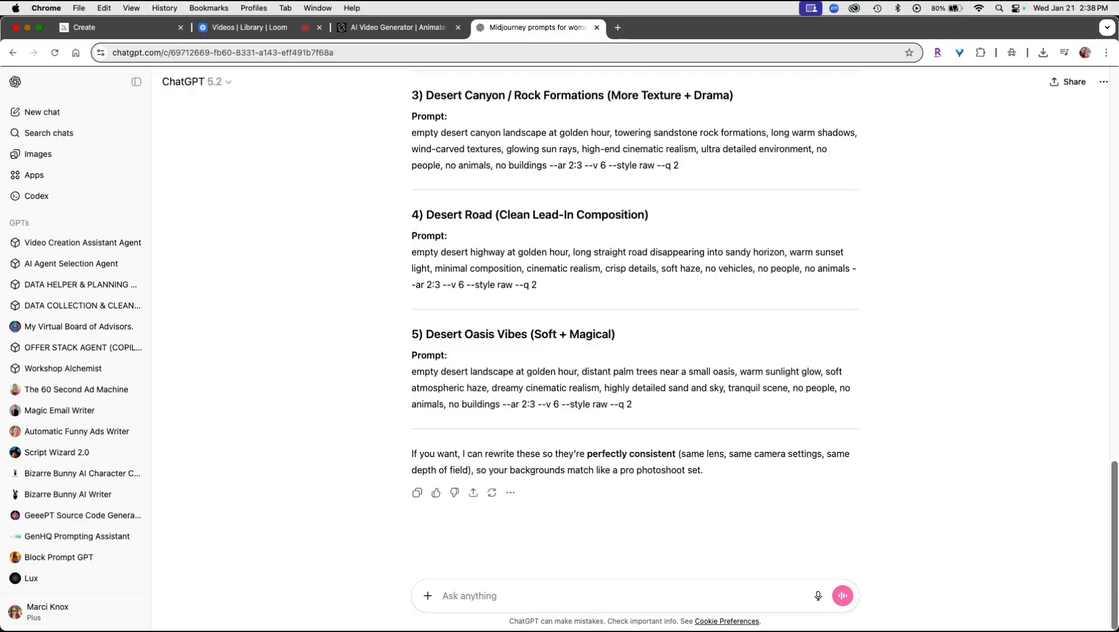
pyautogui.moveTo(180, 425); pyautogui.dragTo(494, 570)
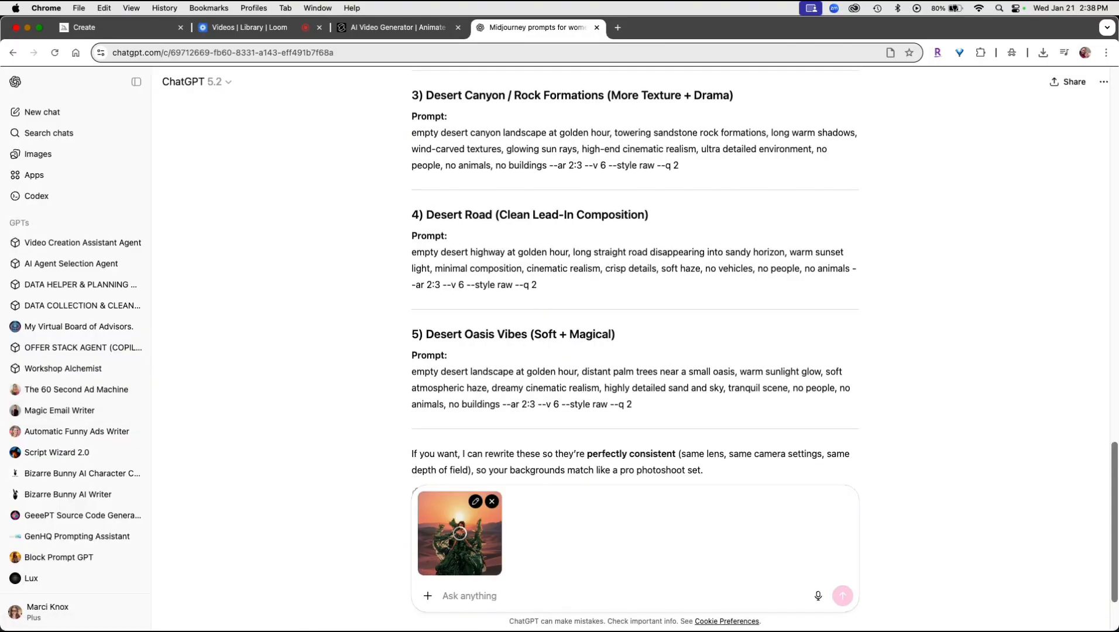
pyautogui.moveTo(179, 433); pyautogui.dragTo(576, 545)
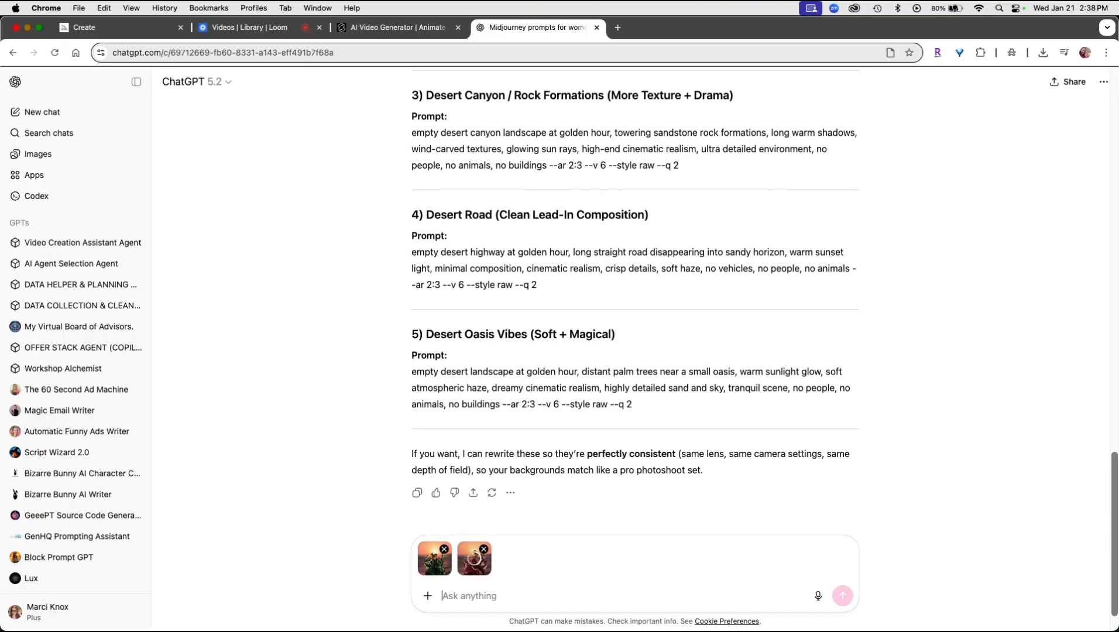
# Step: Ask for a Kling first-and-last-frame prompt that magically transitions the first woman into the second with a stylized spin
pyautogui.write('I want to transition')
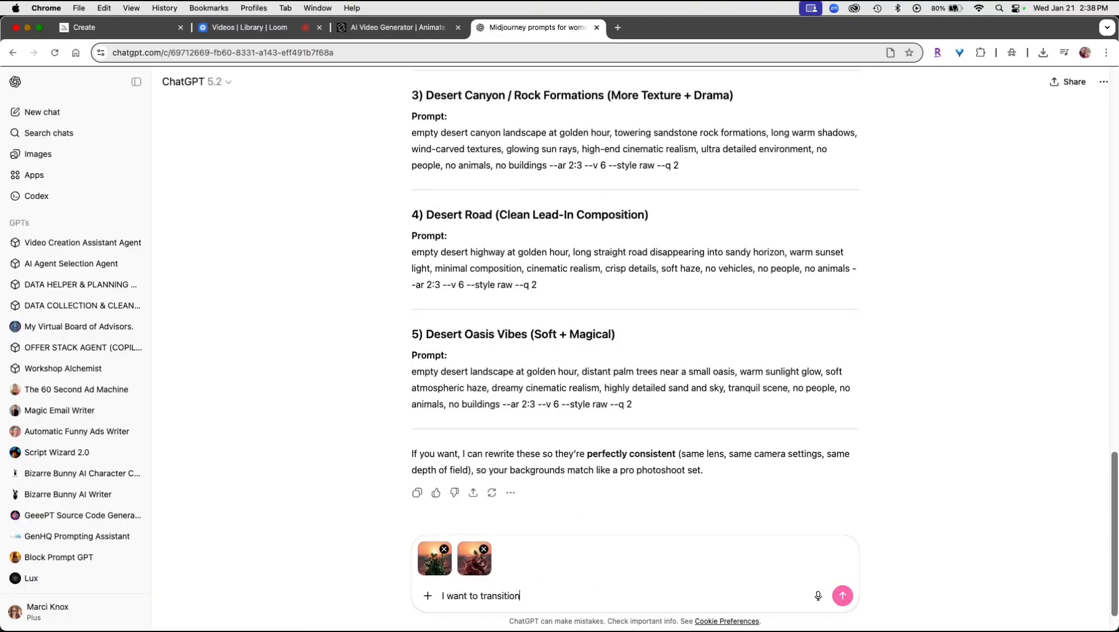
pyautogui.write(' the first woman into the second. She can do a')
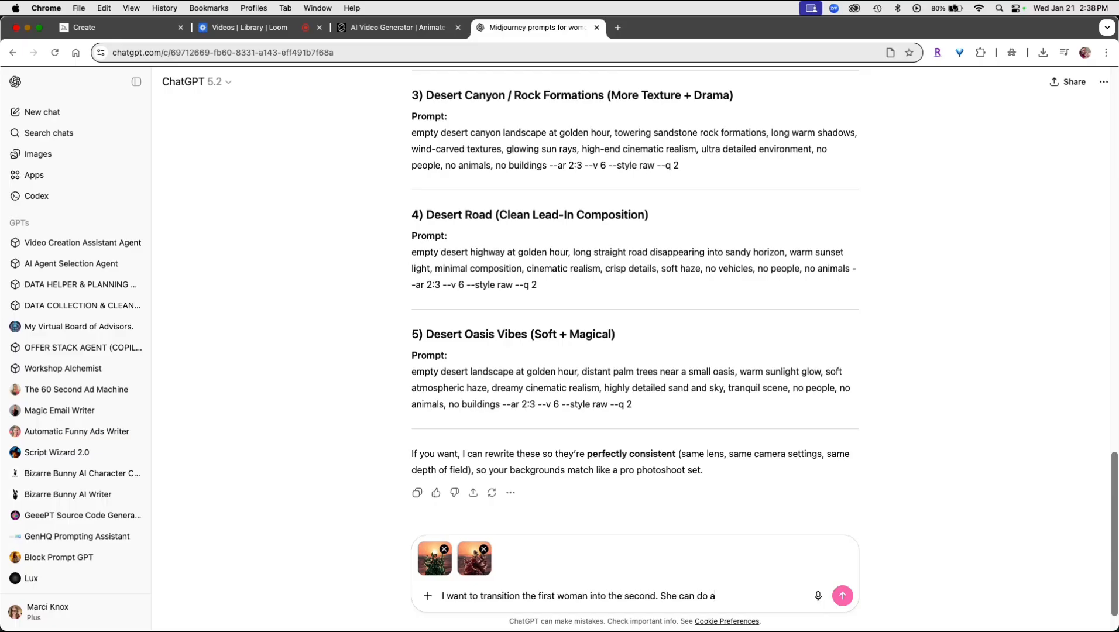
pyautogui.write(' stylized spin or something. Make it mag')
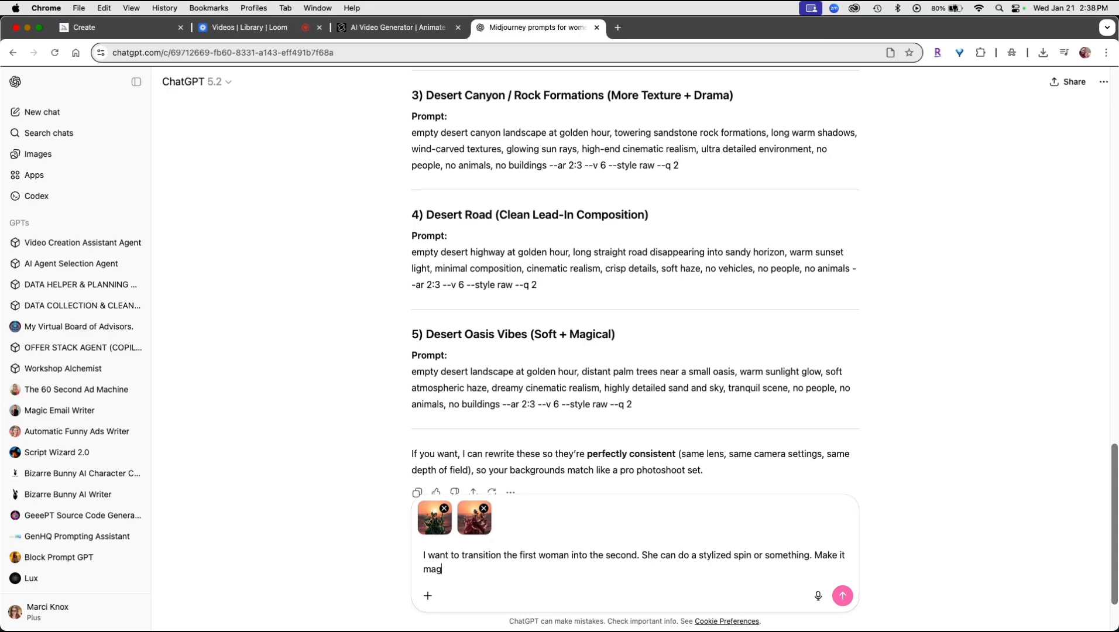
pyautogui.write('ical. This will be going in kling first and last frame. Write the prompt.')
pyautogui.press('Return')
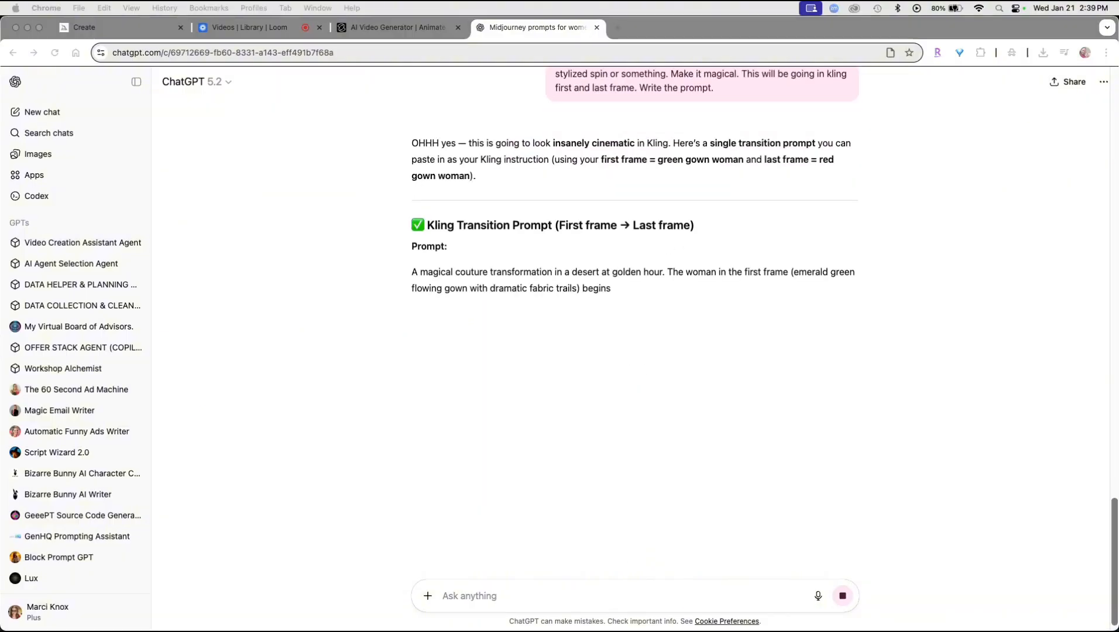
# Step: Switch to Kling's video generator and upload the green gown composite as start frame and the crimson gown composite as end frame
pyautogui.press('F11')
pyautogui.click(362, 469)
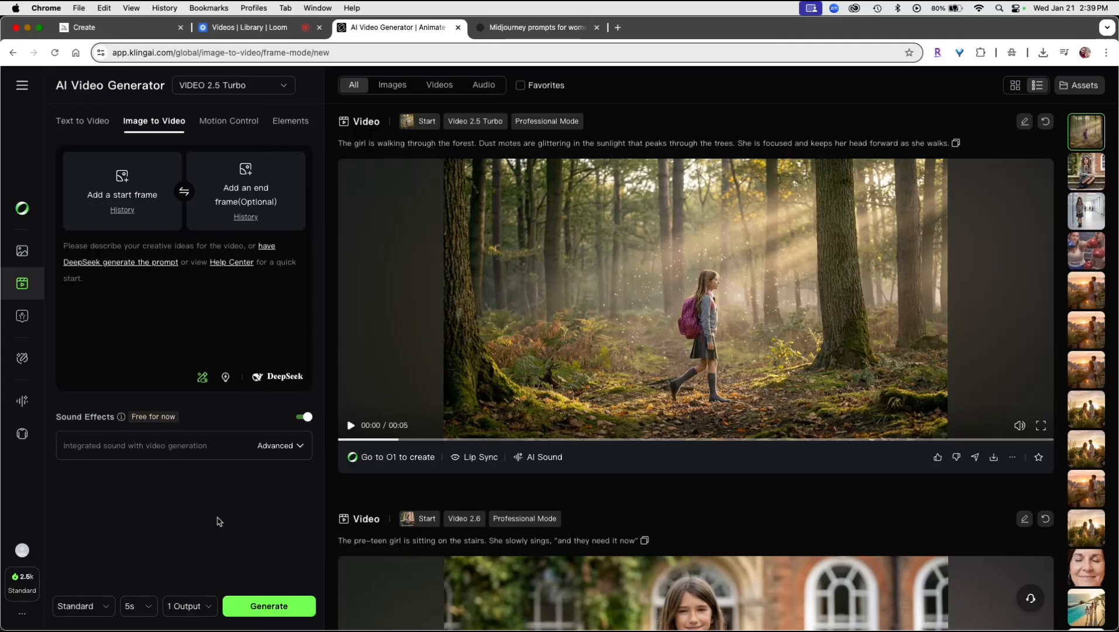
pyautogui.press('super+Tab')
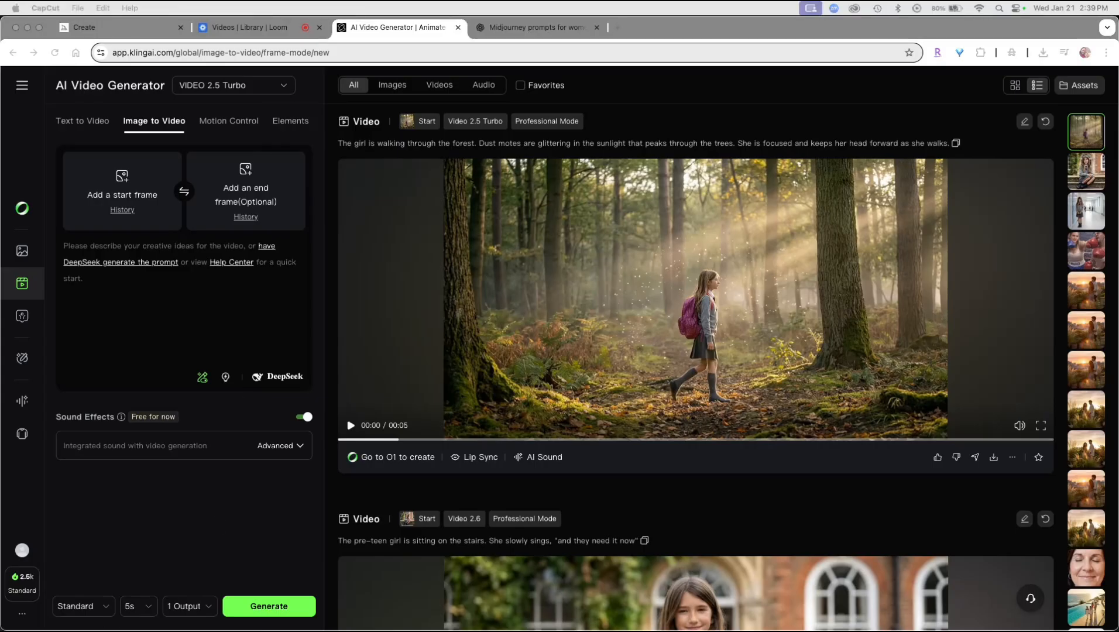
pyautogui.moveTo(271, 310); pyautogui.dragTo(126, 188)
pyautogui.moveTo(220, 295); pyautogui.dragTo(236, 201)
pyautogui.click(121, 246)
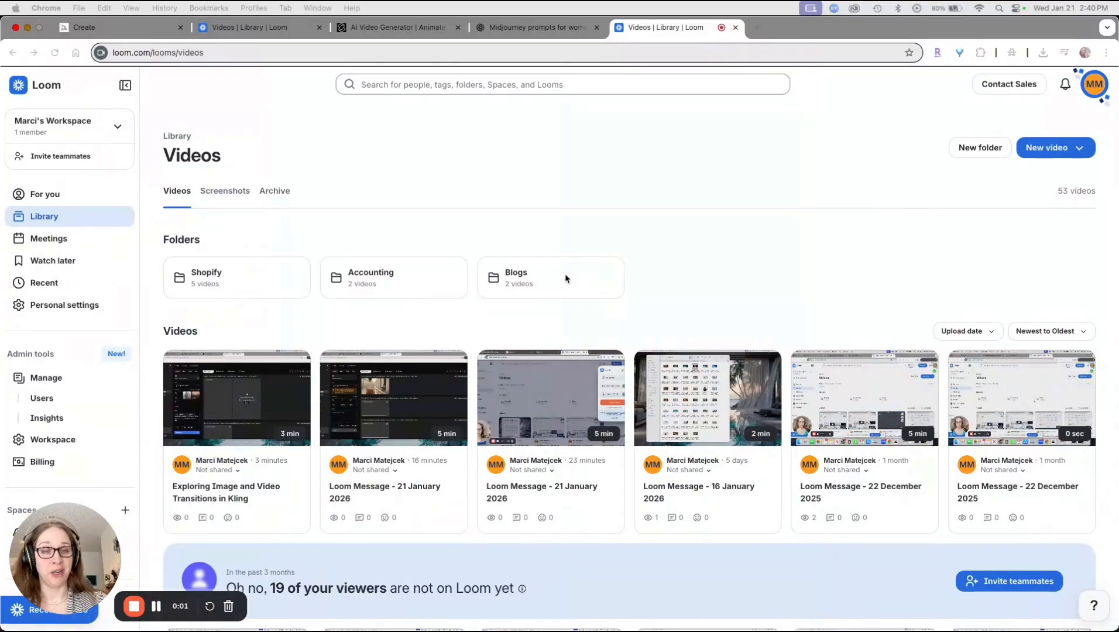
# Step: Copy the full Kling transition prompt from ChatGPT into Kling's video prompt and generate the green-to-burgundy video
pyautogui.scroll(-1, 566, 277)
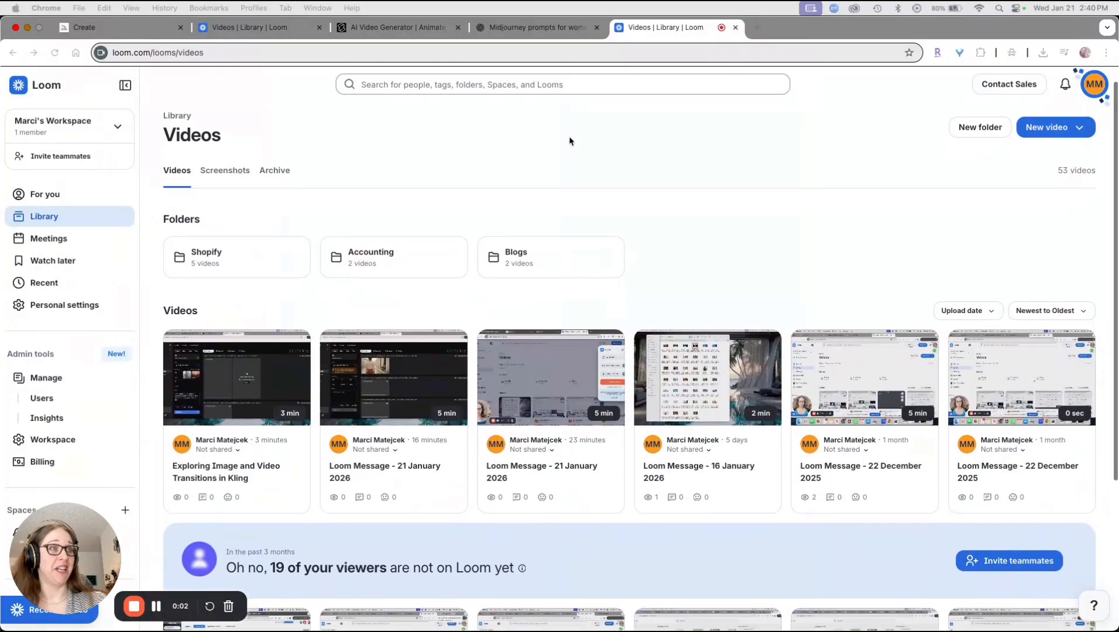
pyautogui.click(387, 28)
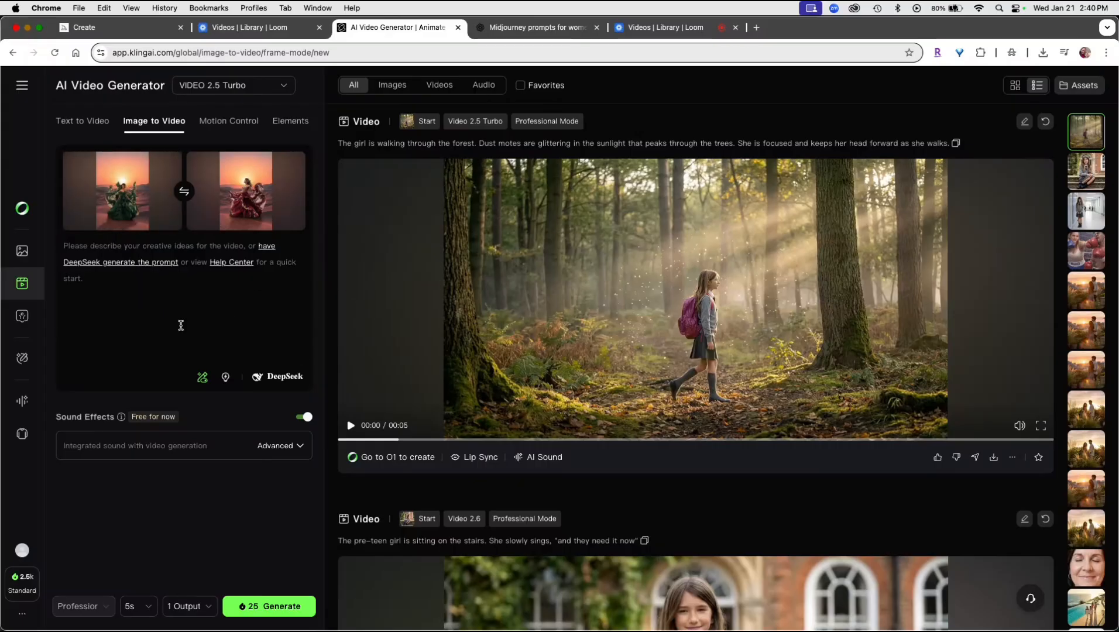
pyautogui.click(526, 28)
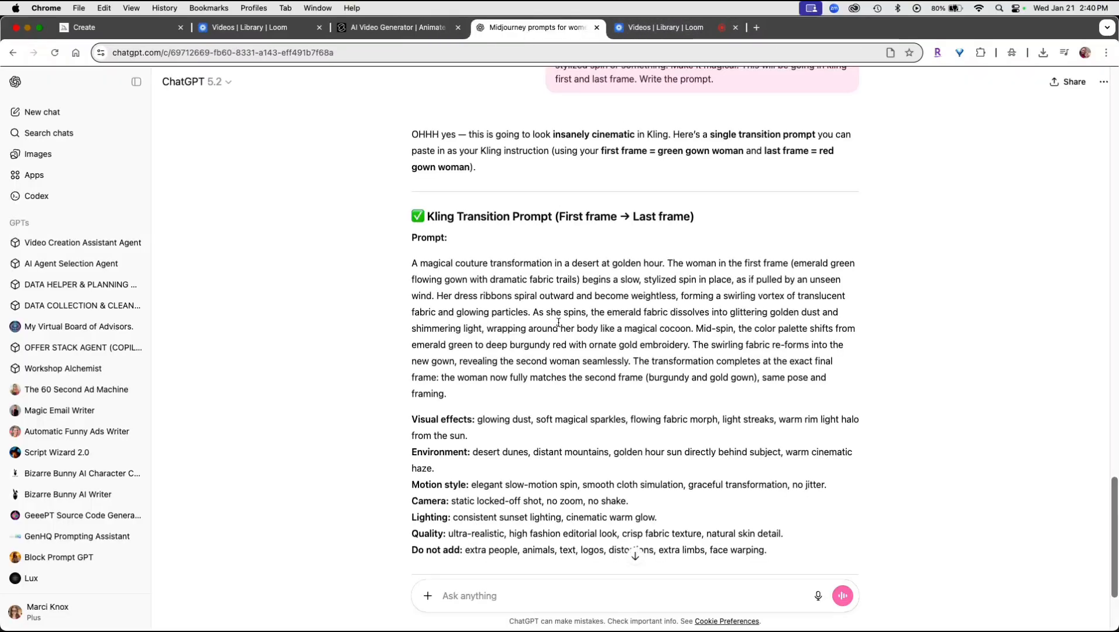
pyautogui.scroll(-2, 558, 322)
pyautogui.moveTo(412, 214); pyautogui.dragTo(808, 462)
pyautogui.scroll(-2, 682, 412)
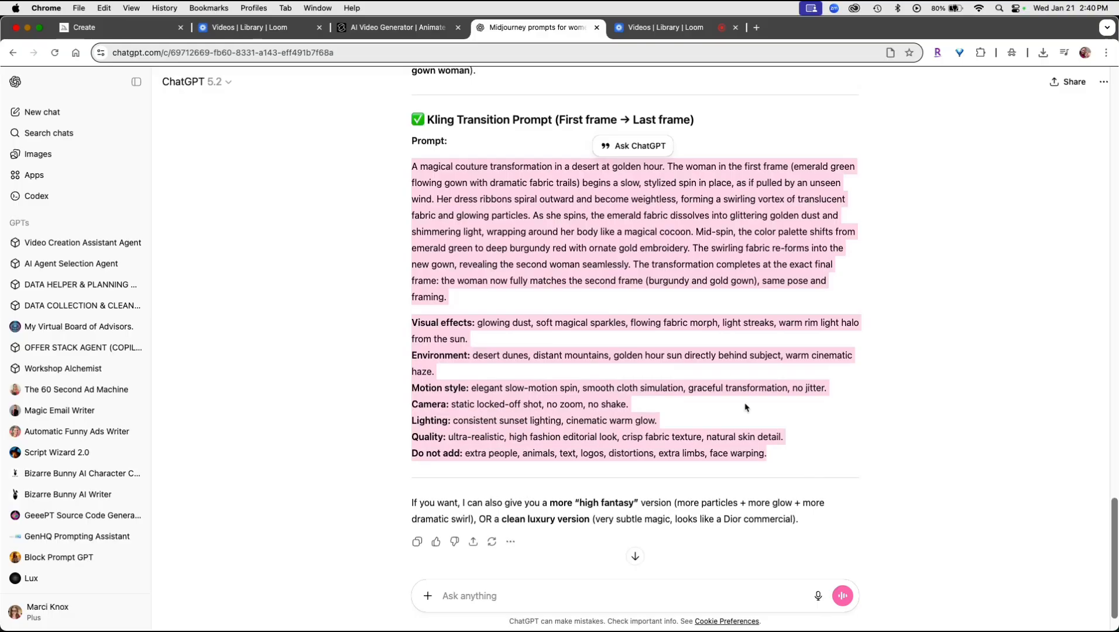
pyautogui.click(398, 27)
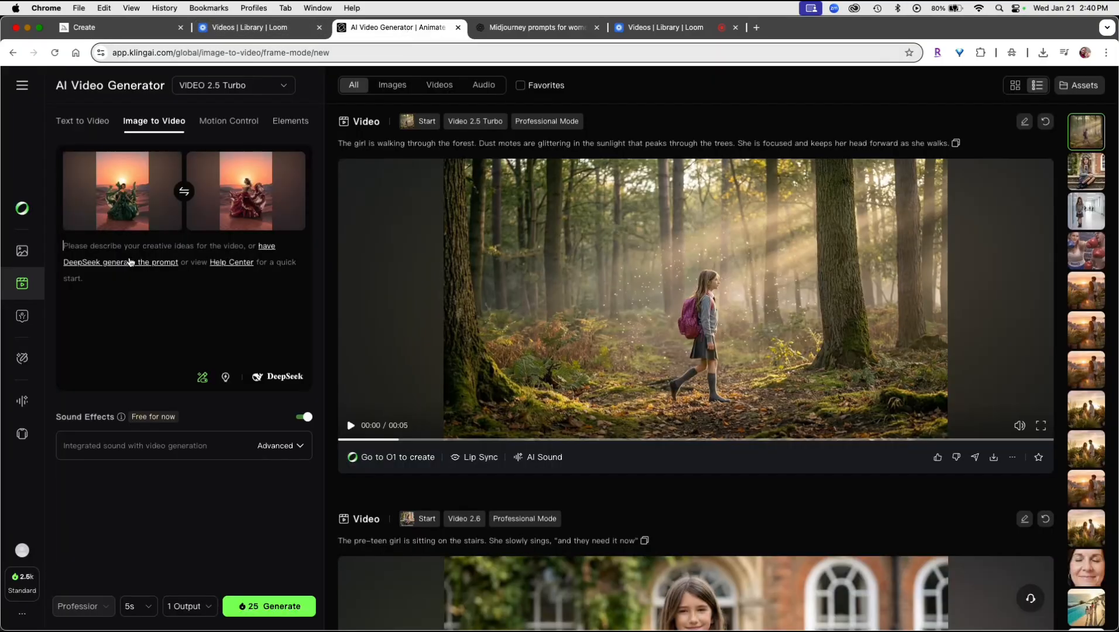
pyautogui.hotkey('ctrl', 'v')
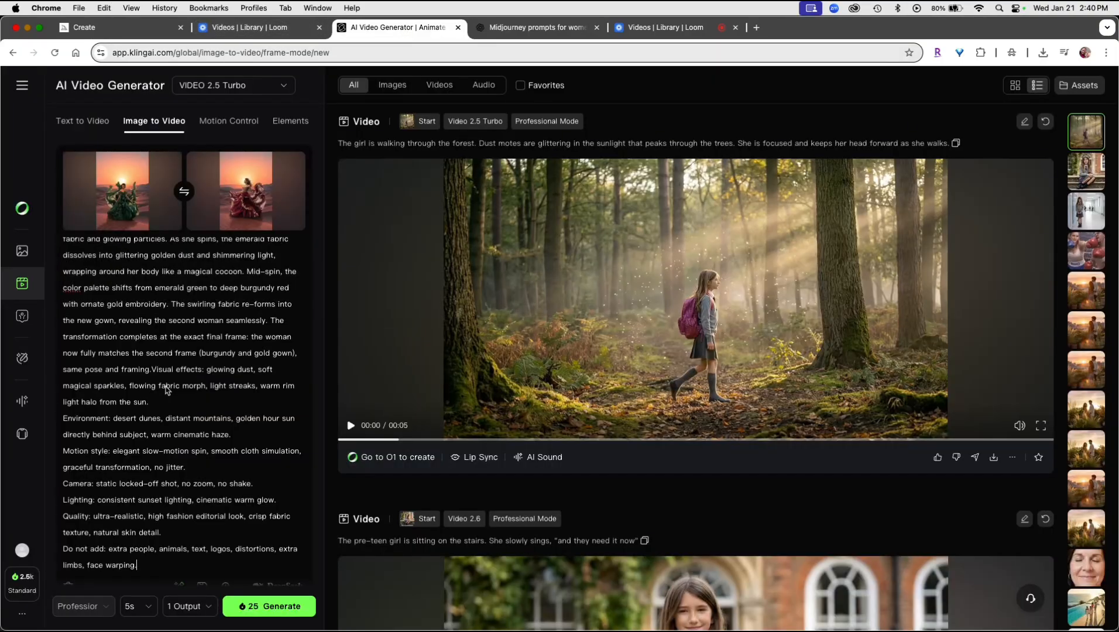
pyautogui.click(262, 614)
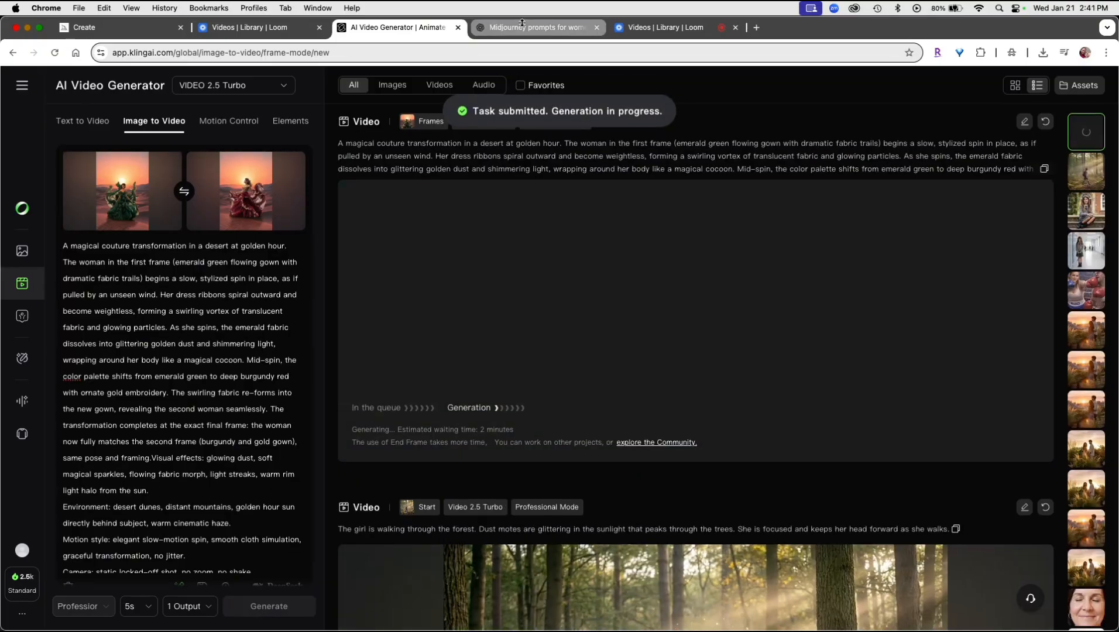
# Step: In ChatGPT, attach the crimson gown and blush gown composites and send "Repeat for these two, changing up the action slightly"
pyautogui.click(522, 26)
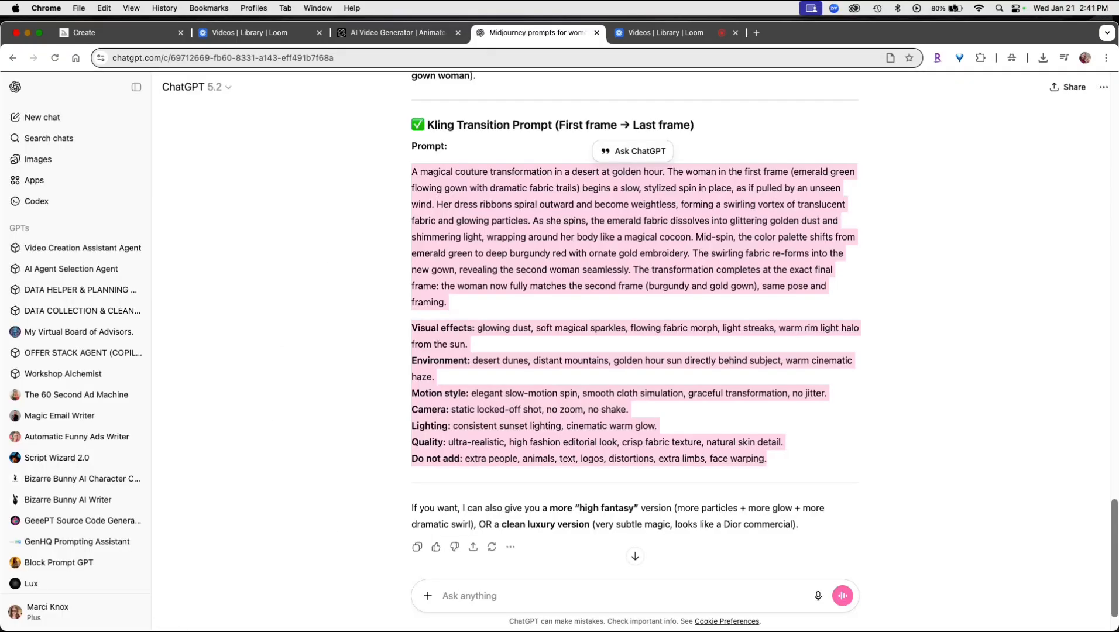
pyautogui.moveTo(521, 32); pyautogui.dragTo(467, 527)
pyautogui.scroll(6, 774, 235)
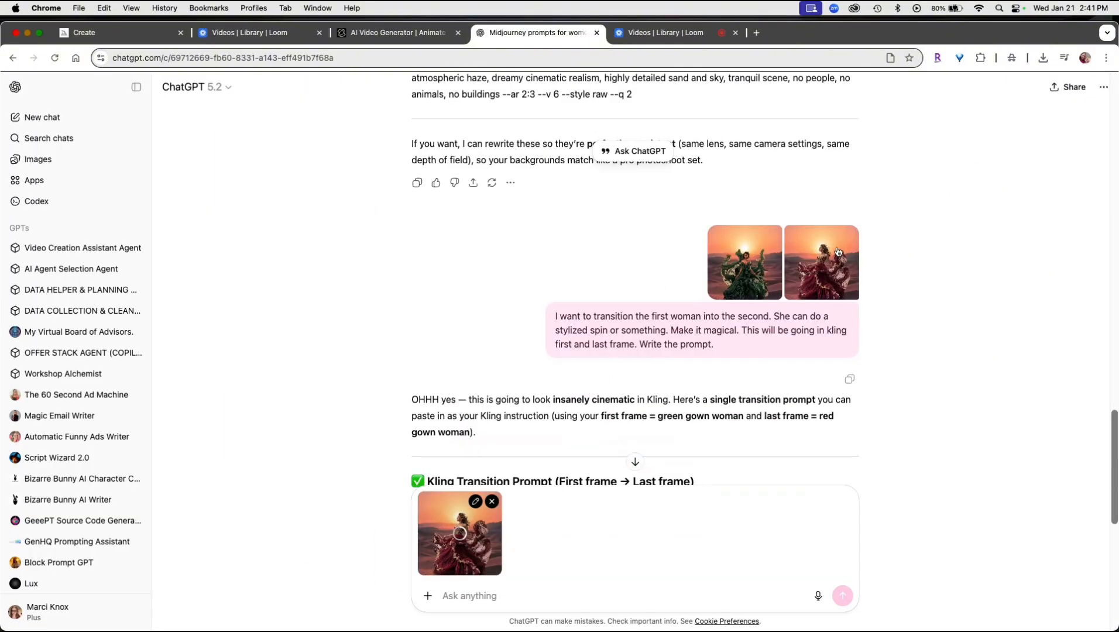
pyautogui.scroll(-5, 579, 395)
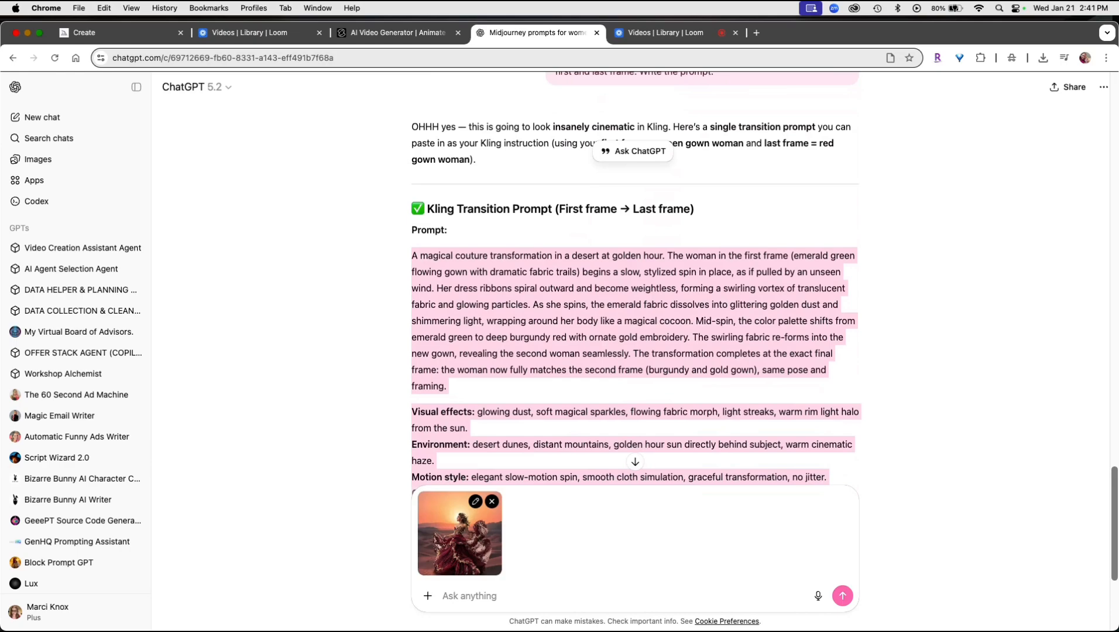
pyautogui.click(502, 596)
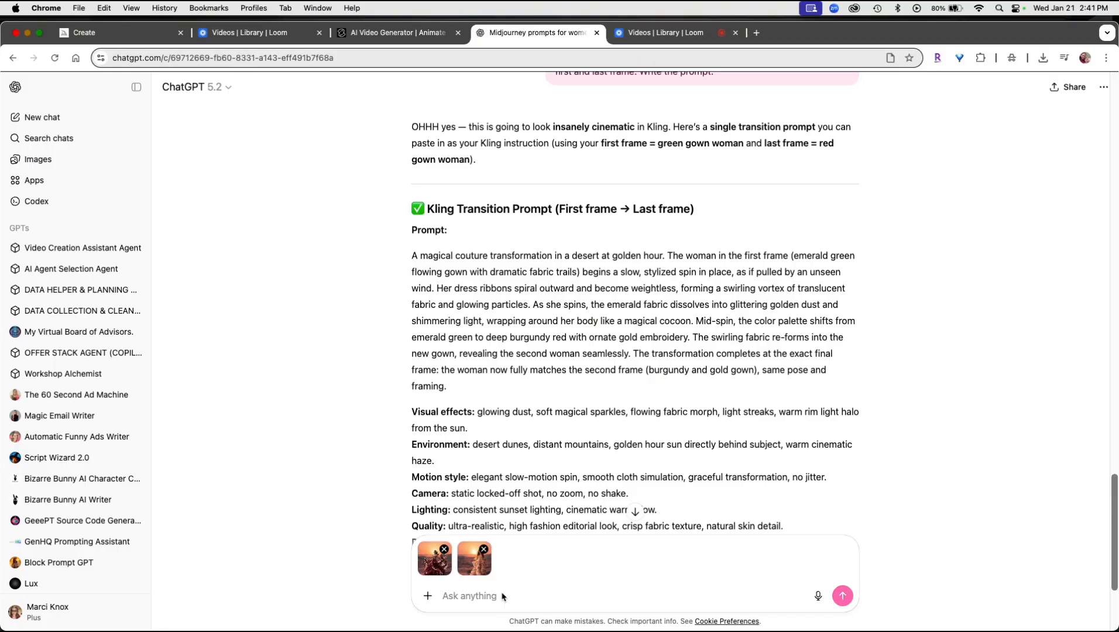
pyautogui.write('Repeat for these two, changing up the action slightly')
pyautogui.press('Return')
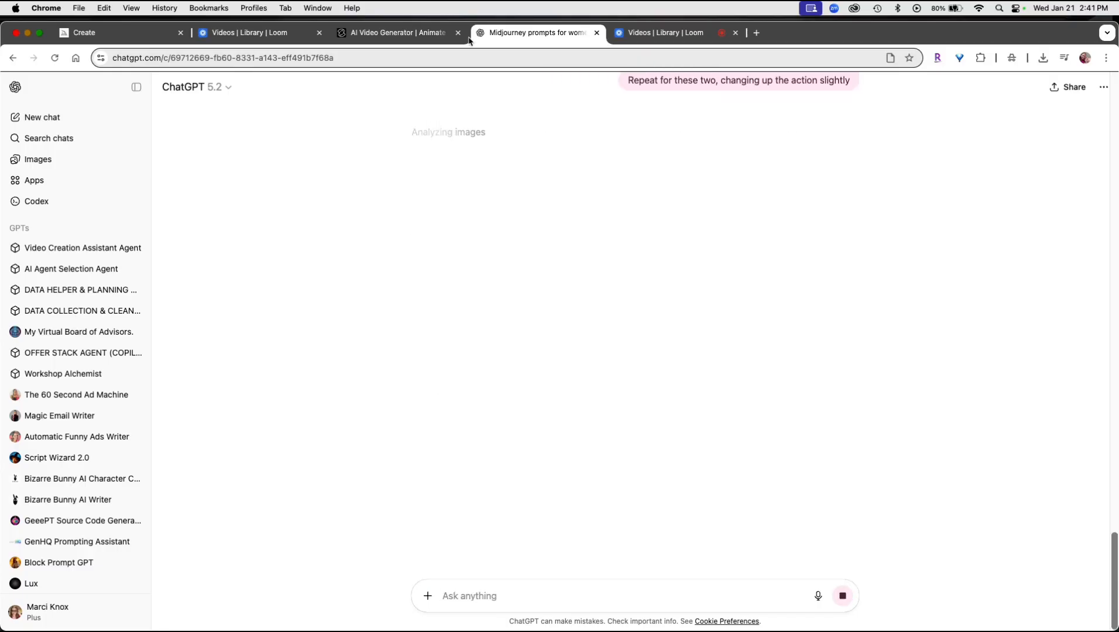
# Step: In Kling, make the crimson gown composite the start frame and the blush gown composite the end frame
pyautogui.click(398, 32)
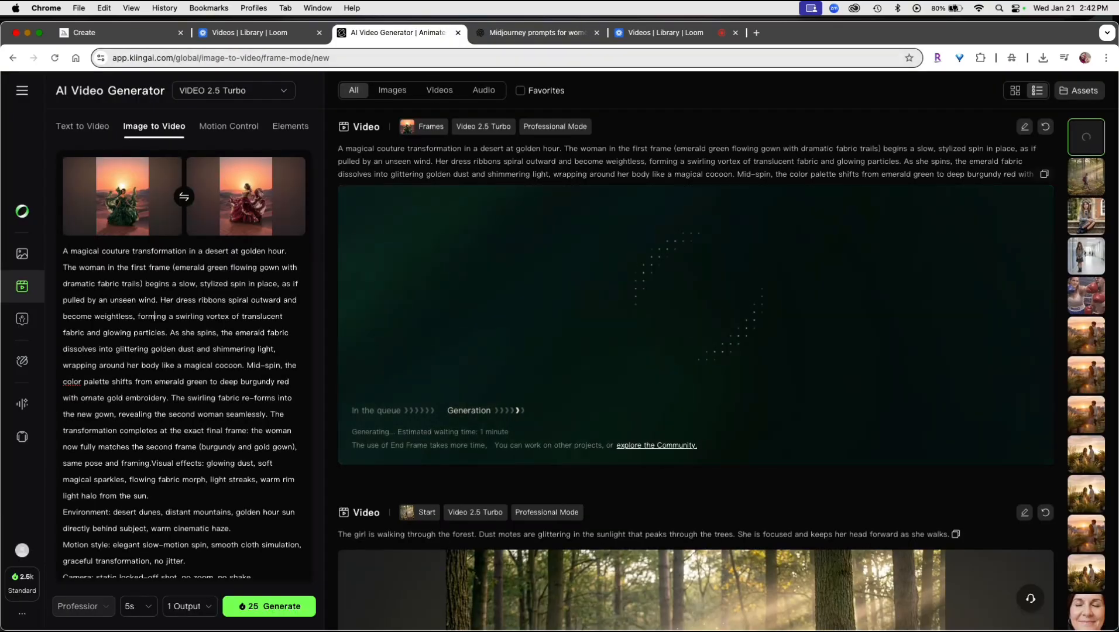
pyautogui.click(184, 196)
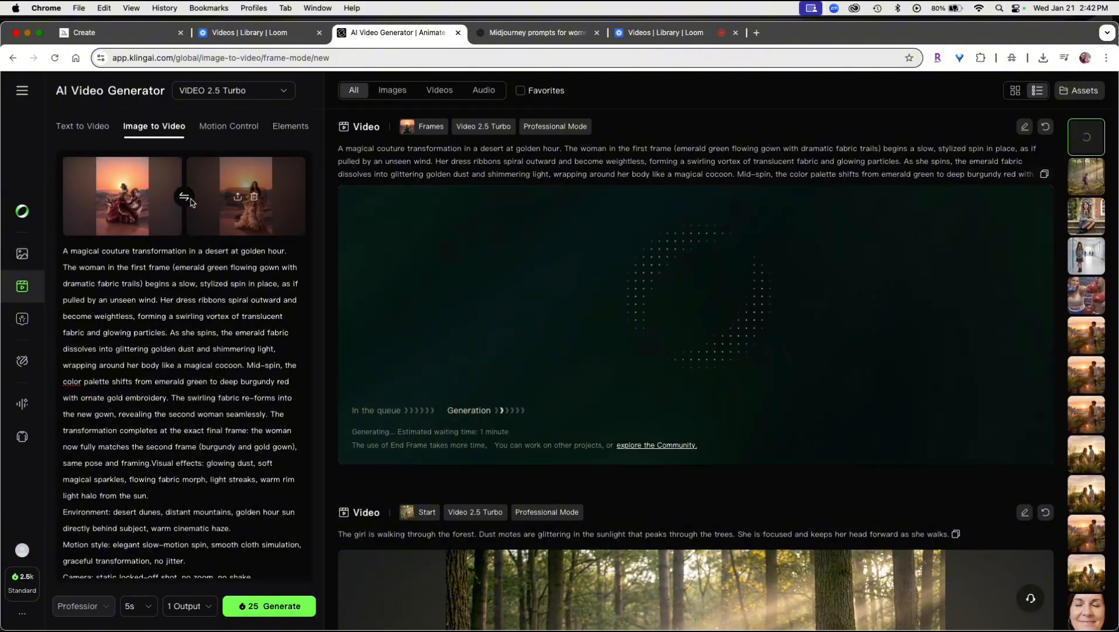
# Step: Replace Kling's video prompt with ChatGPT's Burgundy to Blush Ruffle Gown transition prompt and generate the video
pyautogui.hotkey('ctrl', 'Tab')
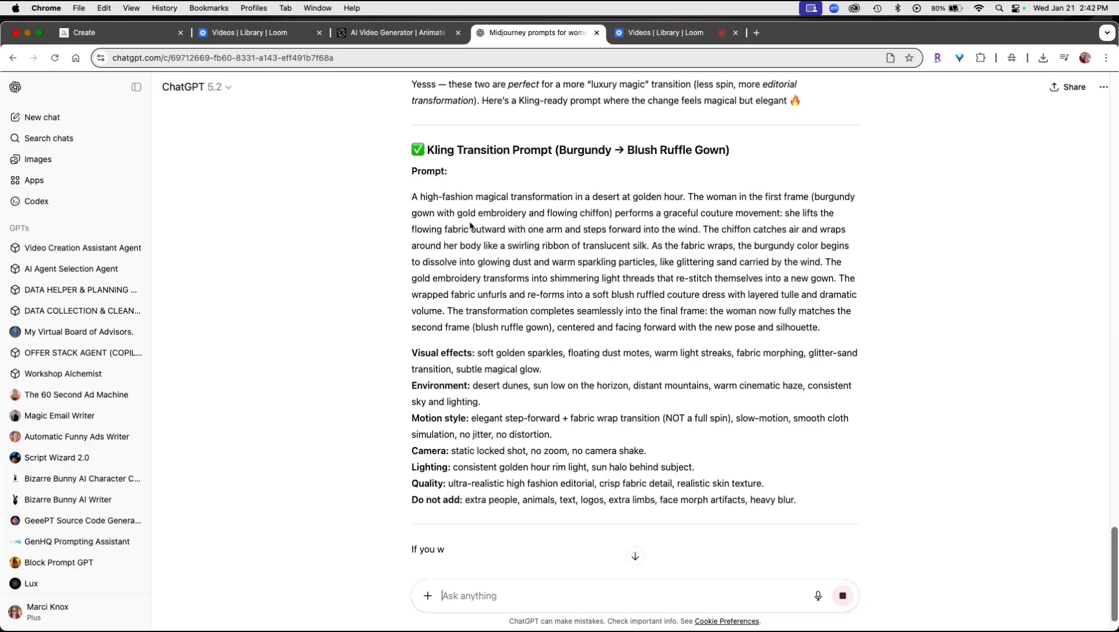
pyautogui.moveTo(410, 195); pyautogui.dragTo(900, 497)
pyautogui.press('super+c')
pyautogui.hotkey('ctrl', 'shift', 'Tab')
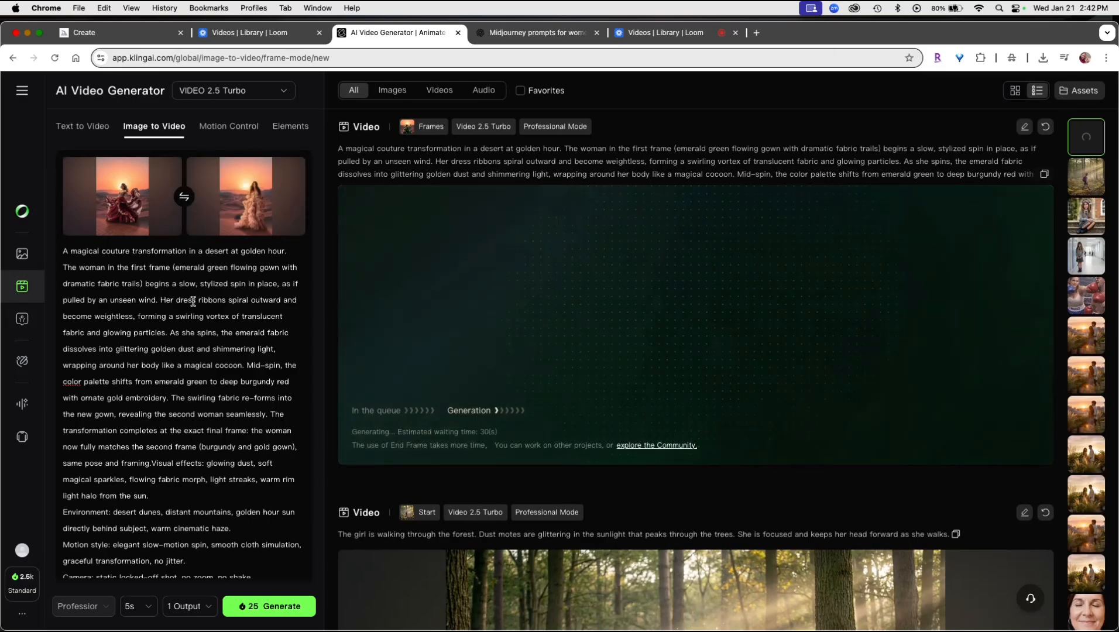
pyautogui.click(262, 604)
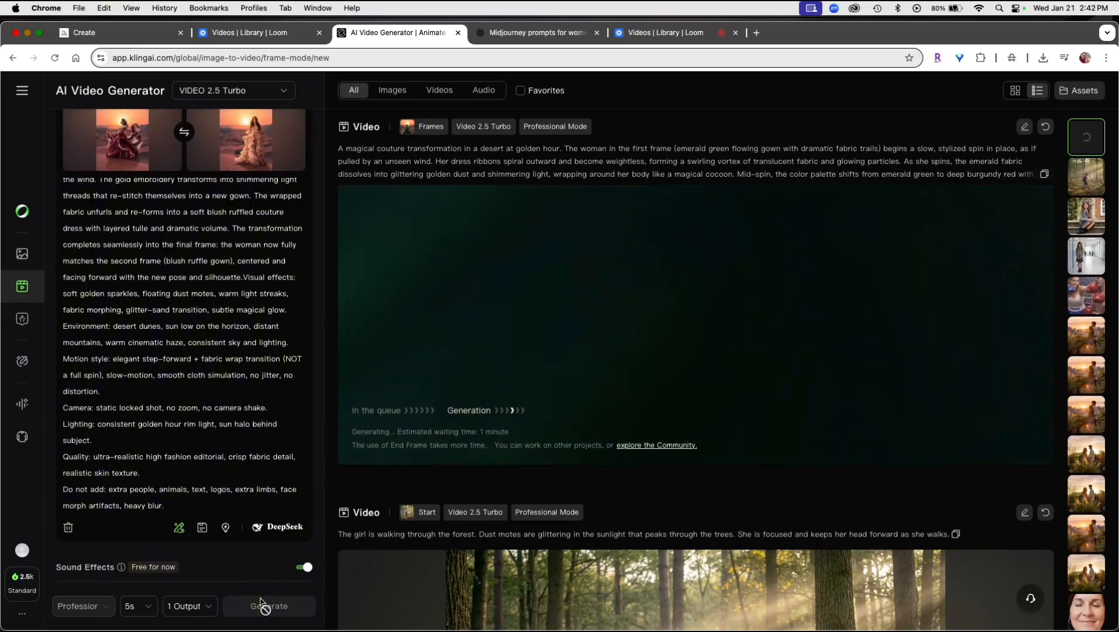
pyautogui.scroll(5, 267, 348)
# Step: Return to the ChatGPT conversation and attach the blush gown composite to a new message
pyautogui.click(533, 33)
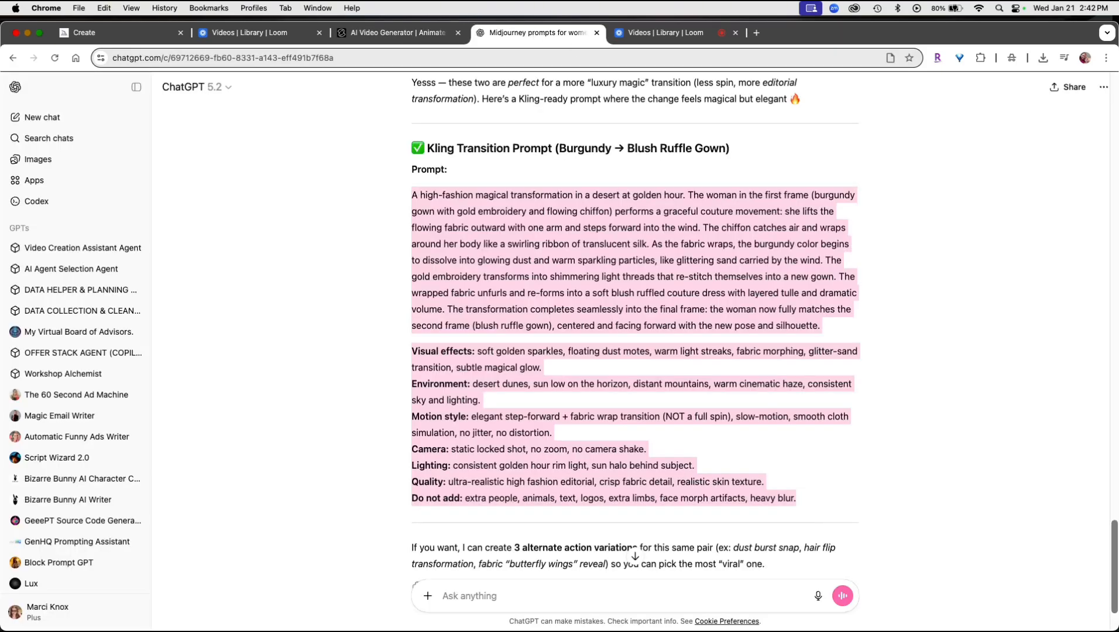
pyautogui.moveTo(70, 436); pyautogui.dragTo(482, 595)
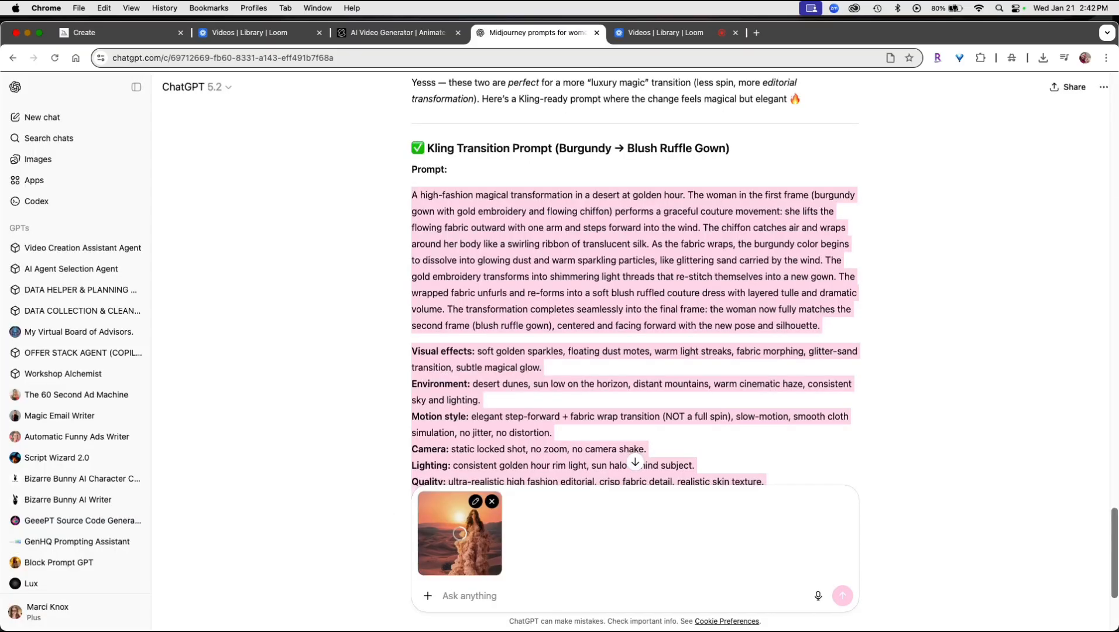
pyautogui.press('super+v')
pyautogui.click(505, 596)
# Step: In Kling, swap the frames so the blush gown composite starts the video, and replace the crimson end frame with another image
pyautogui.press('super+alt+Left')
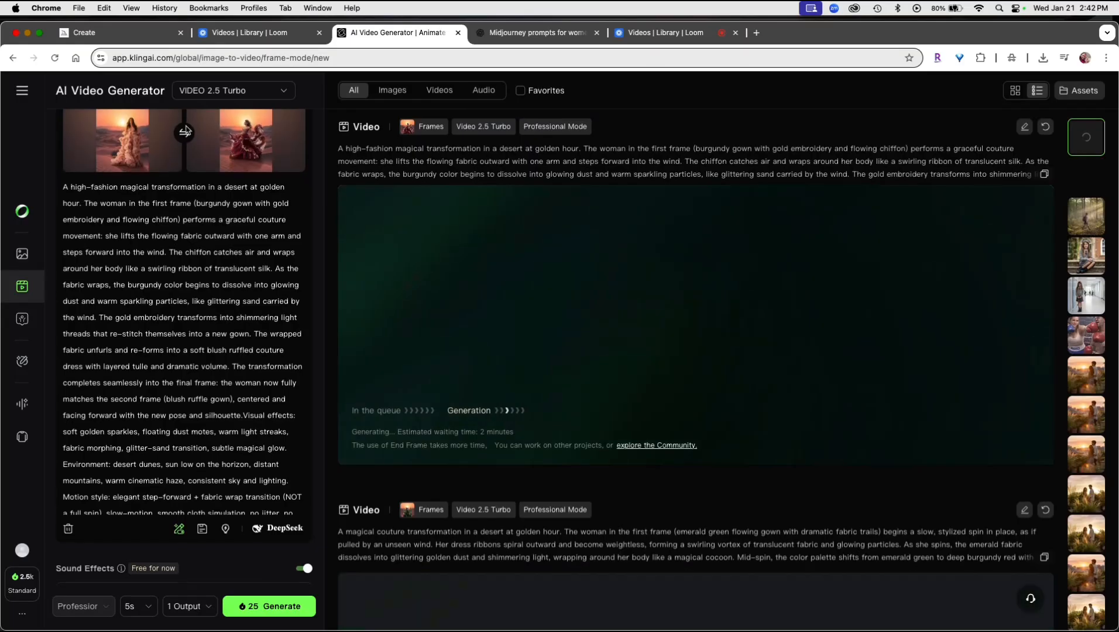
pyautogui.click(255, 133)
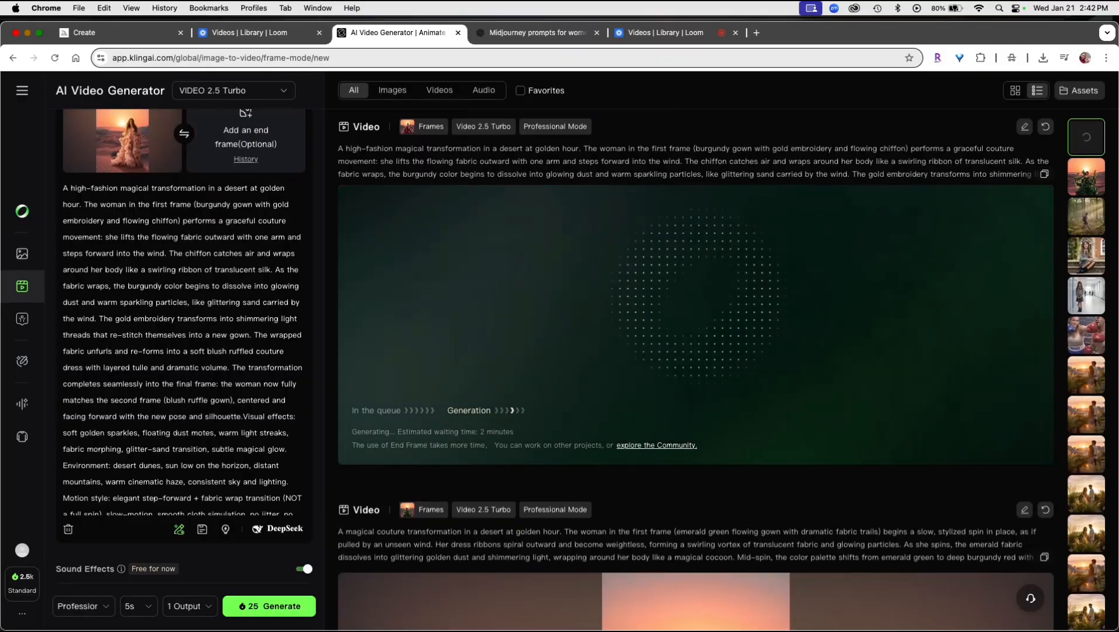
pyautogui.moveTo(169, 206); pyautogui.dragTo(244, 146)
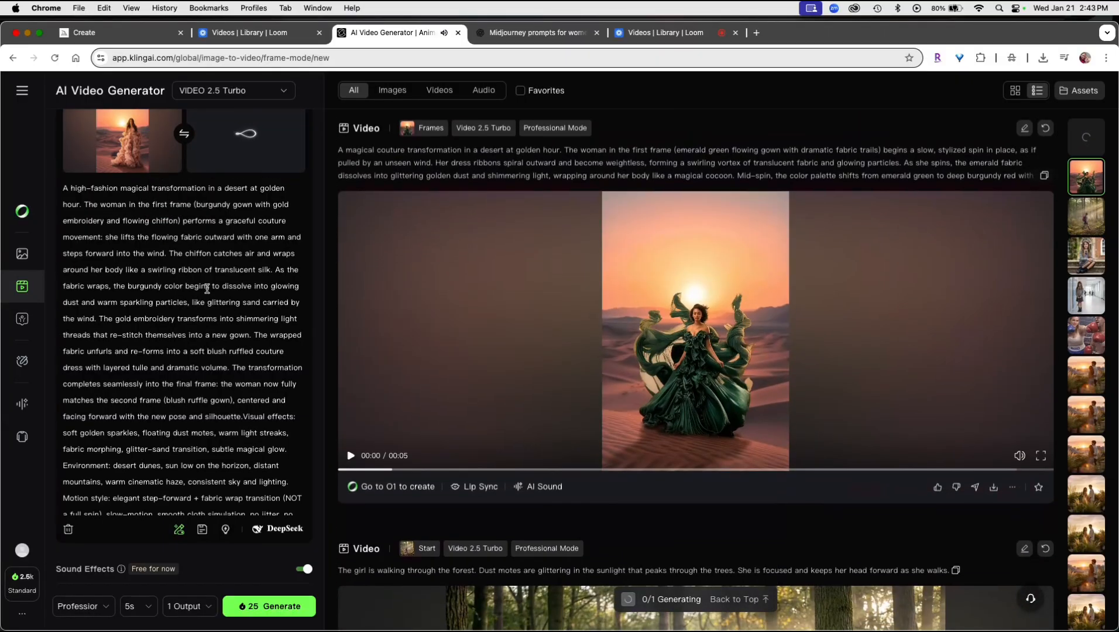
pyautogui.scroll(-3, 220, 417)
pyautogui.scroll(4, 226, 416)
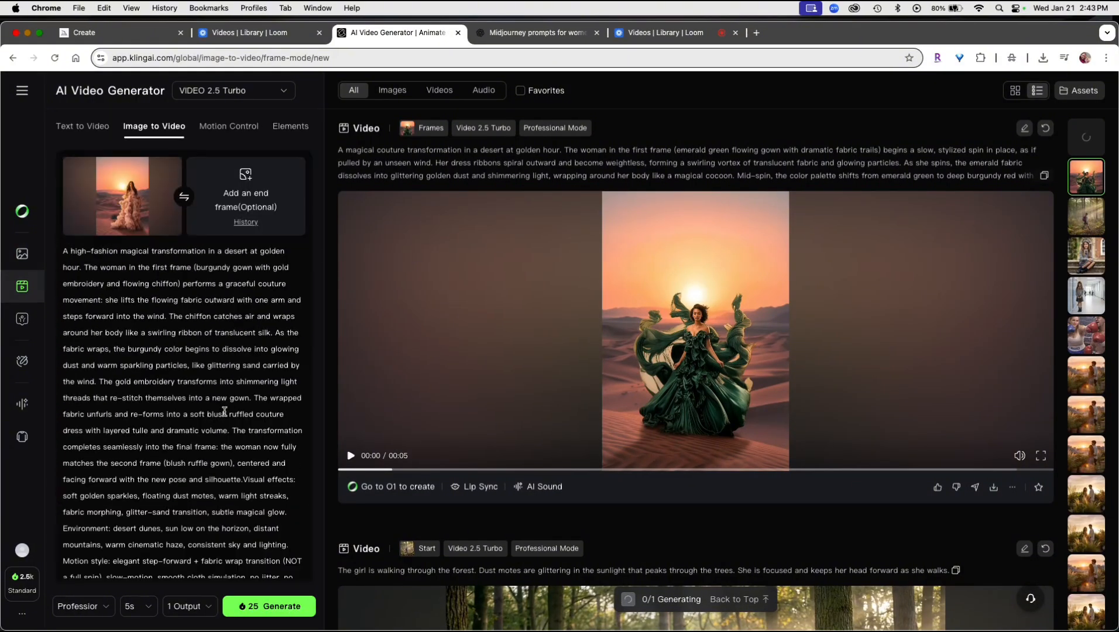
pyautogui.scroll(-5, 234, 462)
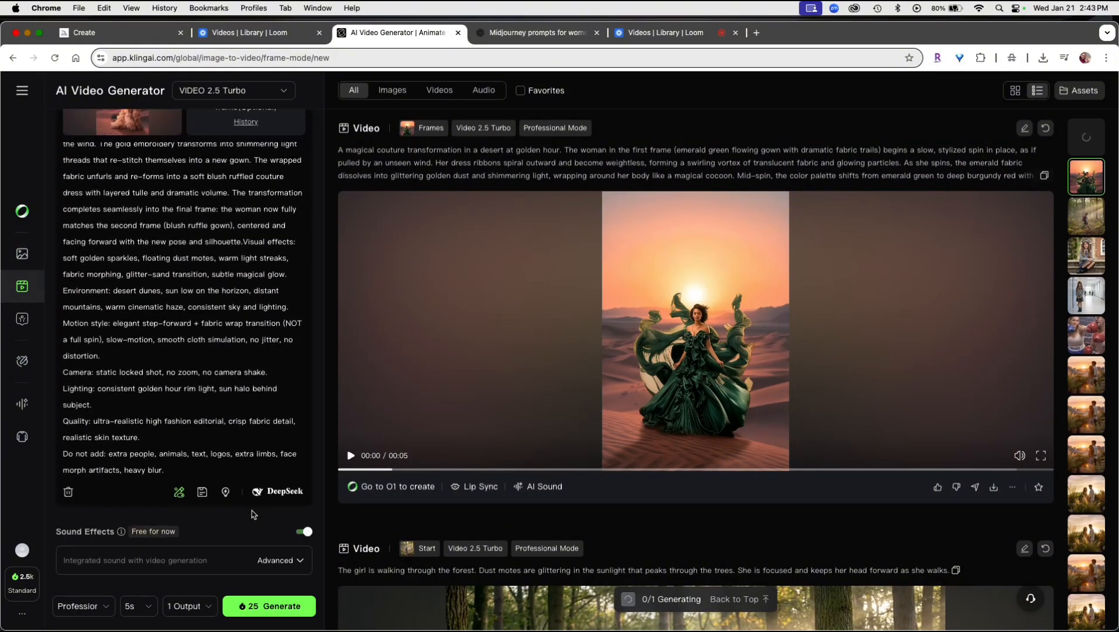
pyautogui.scroll(5, 233, 310)
pyautogui.moveTo(894, 287)
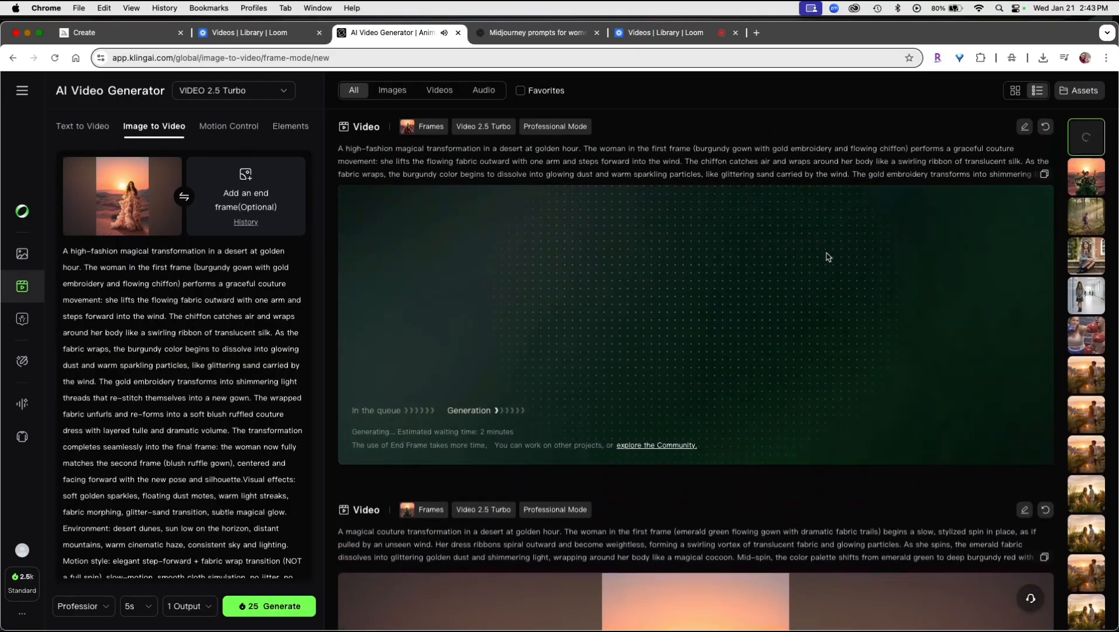
pyautogui.scroll(-5, 714, 464)
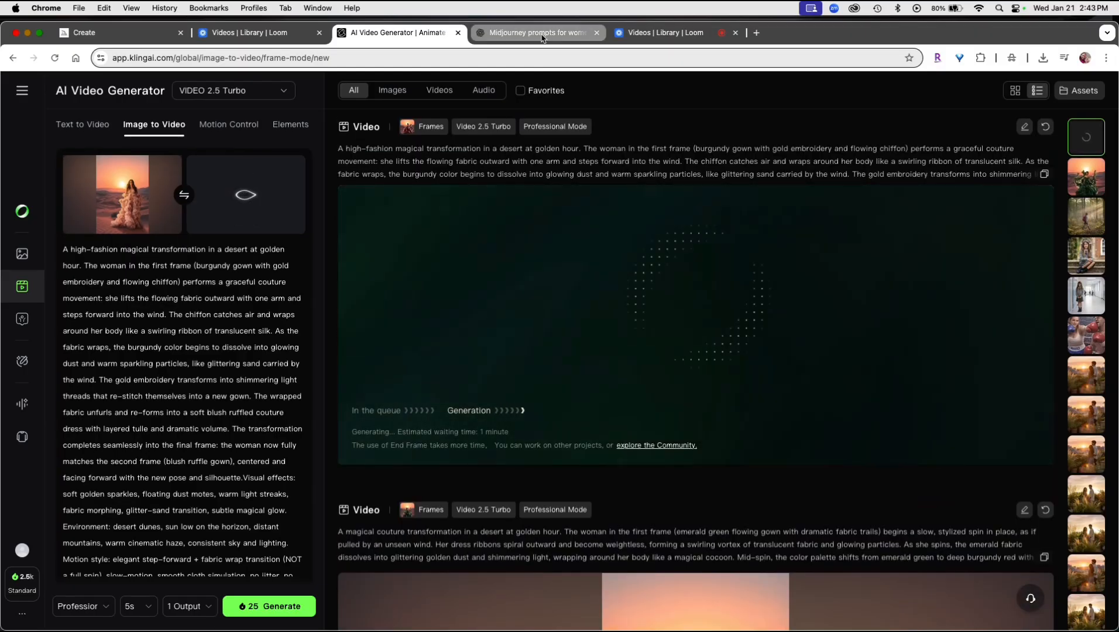
# Step: Replace Kling's video prompt with ChatGPT's Blush Ruffle to Black Gown transition prompt and generate the video
pyautogui.click(543, 35)
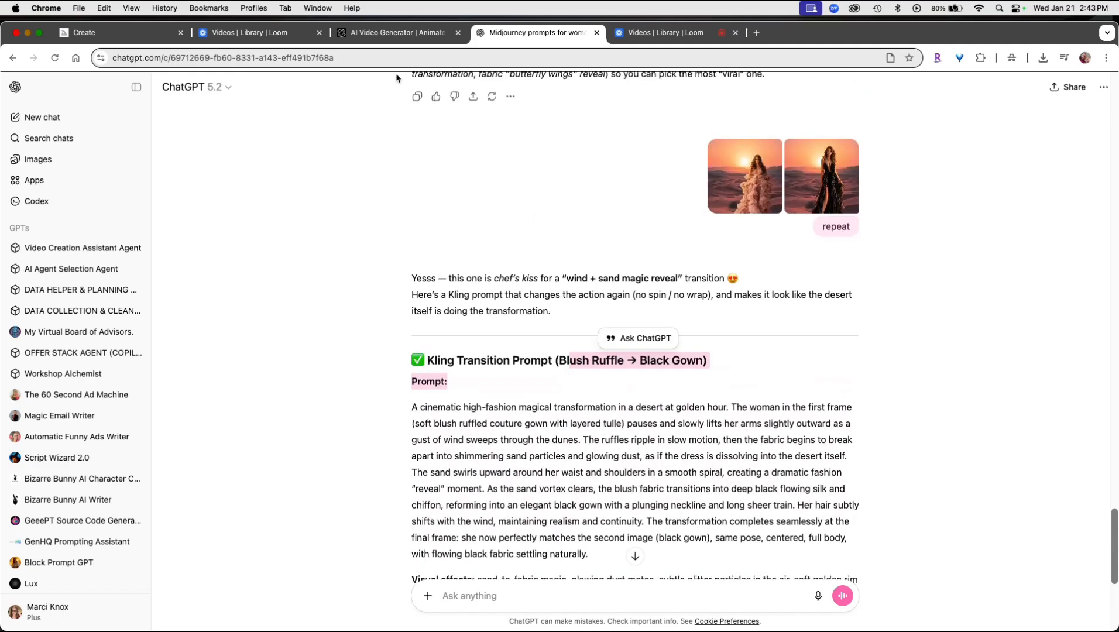
pyautogui.click(397, 32)
pyautogui.click(489, 35)
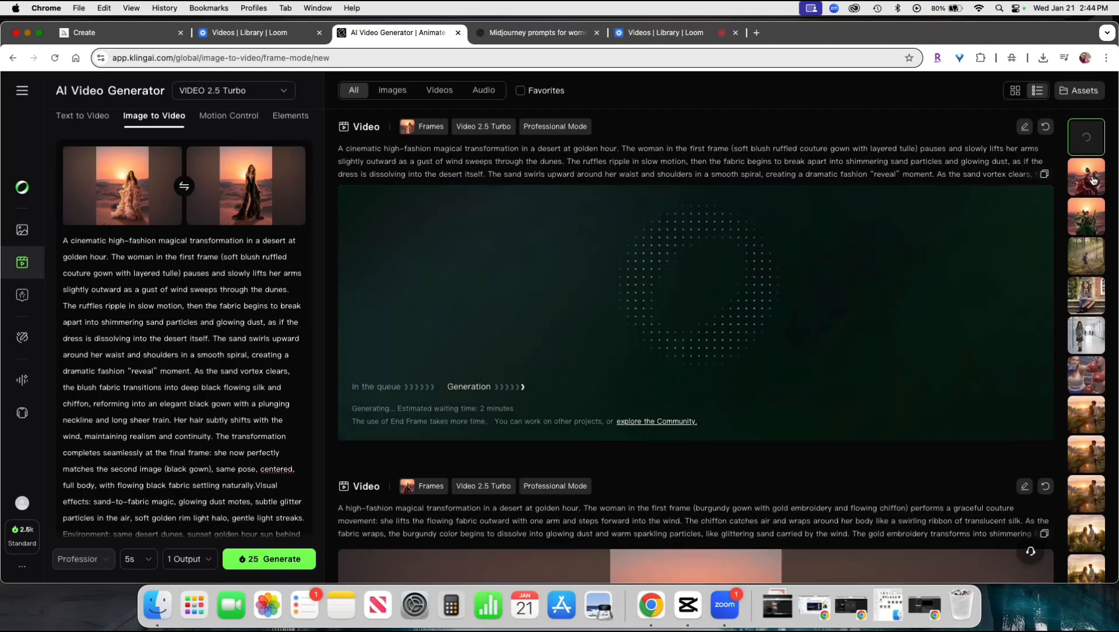
# Step: Preview the burgundy-to-blush transition, then download the finished Kling transition videos and check for them in Downloads
pyautogui.click(1092, 180)
pyautogui.click(783, 275)
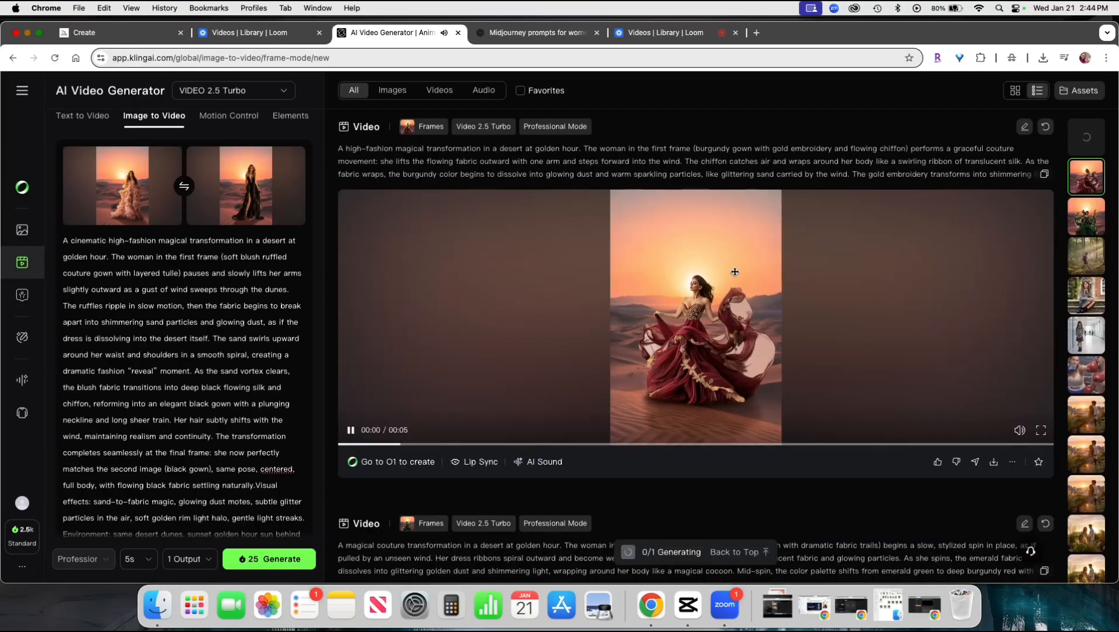
pyautogui.scroll(3, 735, 272)
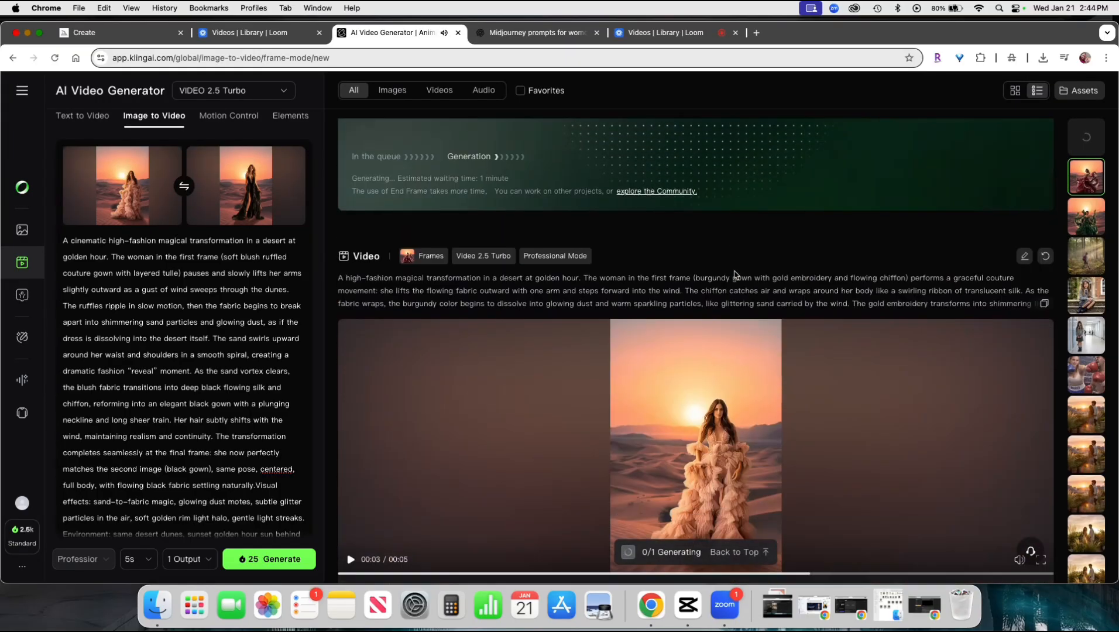
pyautogui.scroll(-5, 735, 278)
pyautogui.scroll(-4, 1027, 258)
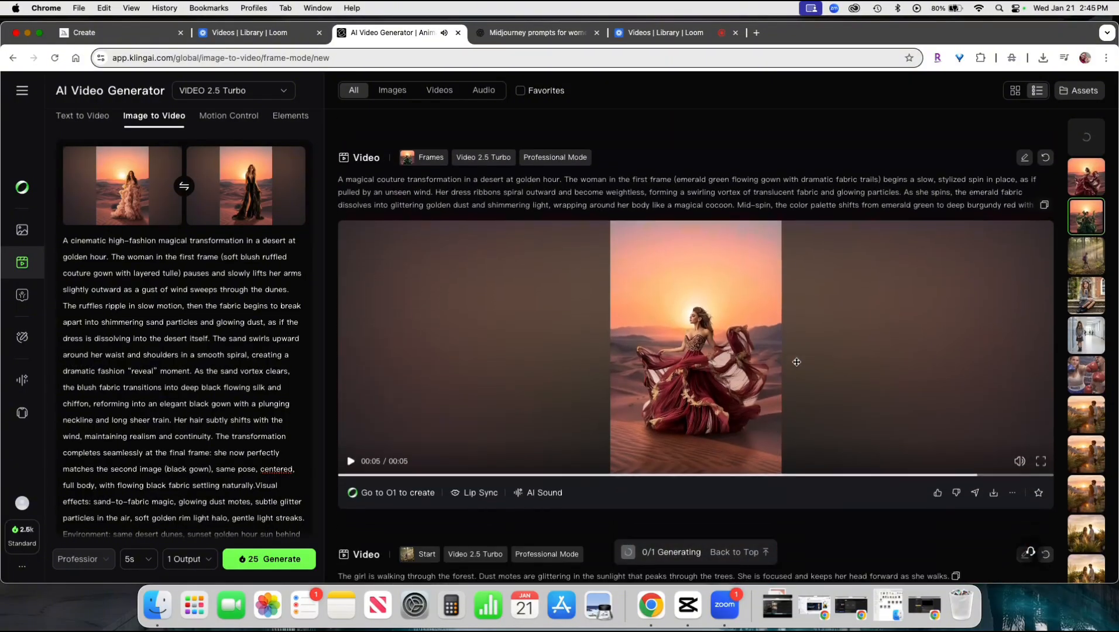
pyautogui.click(993, 475)
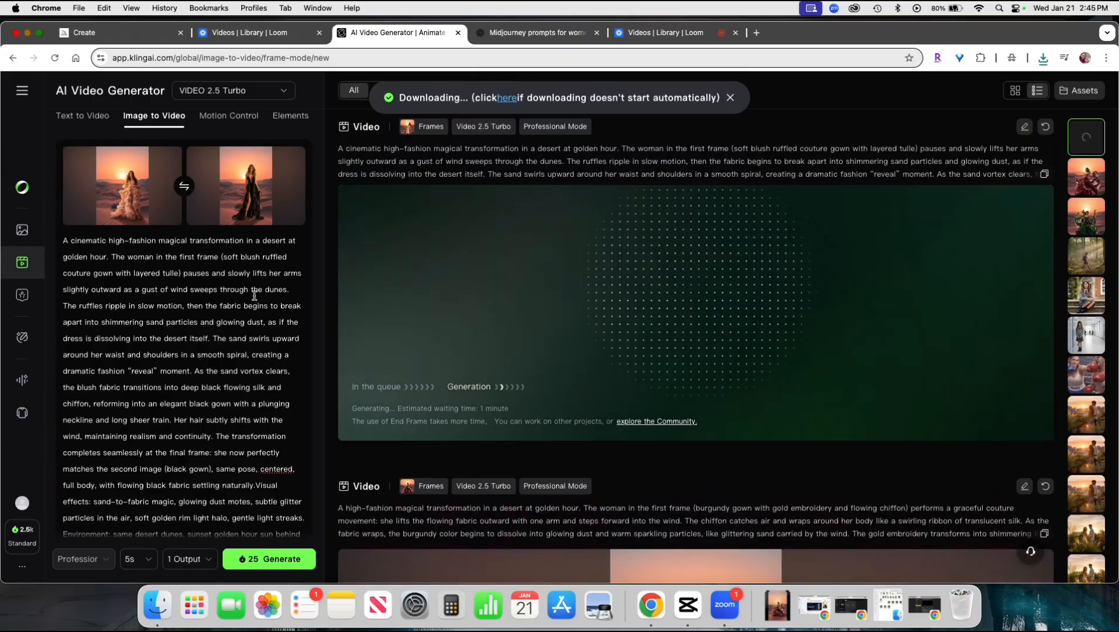
pyautogui.click(771, 603)
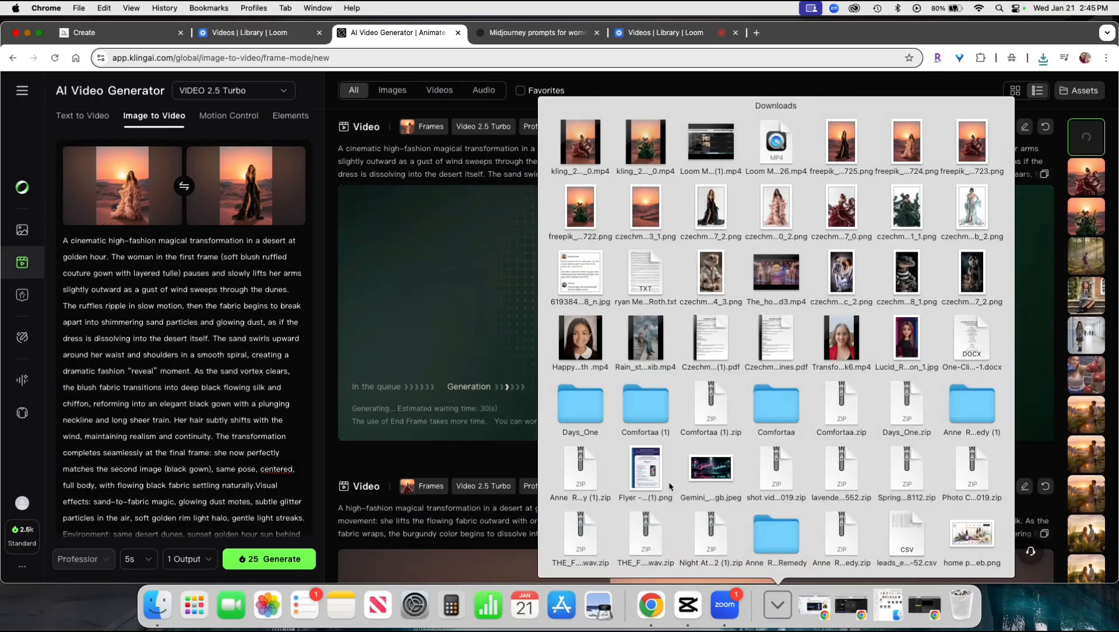
pyautogui.click(333, 249)
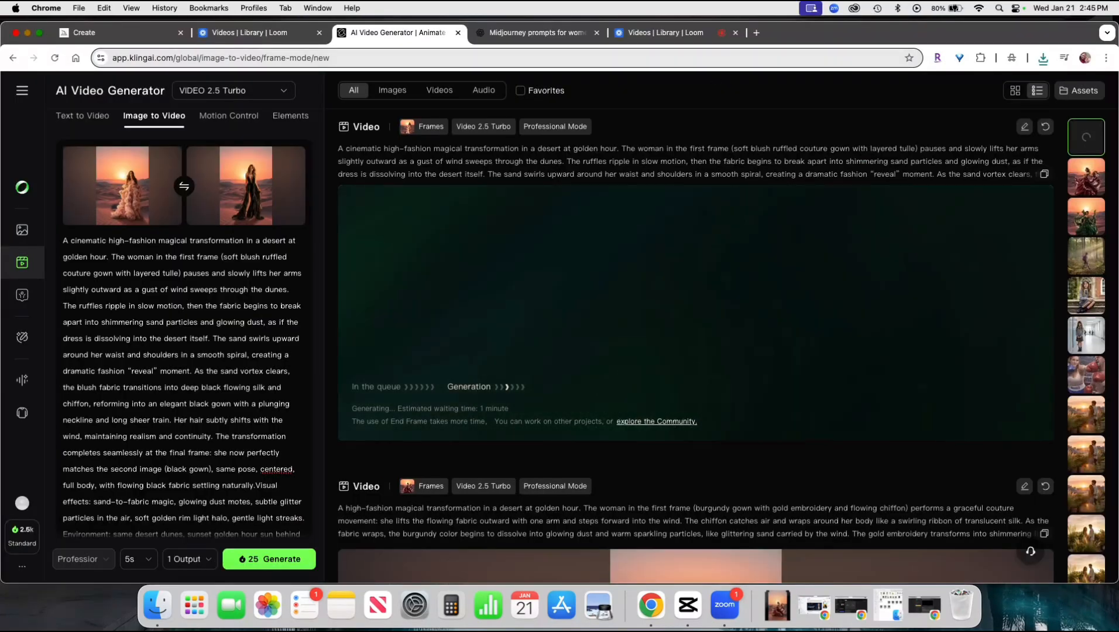
# Step: Create a new CapCut project and place the emerald-to-burgundy clip followed by the burgundy-to-blush clip on the timeline
pyautogui.click(688, 605)
pyautogui.moveTo(444, 205); pyautogui.dragTo(621, 88)
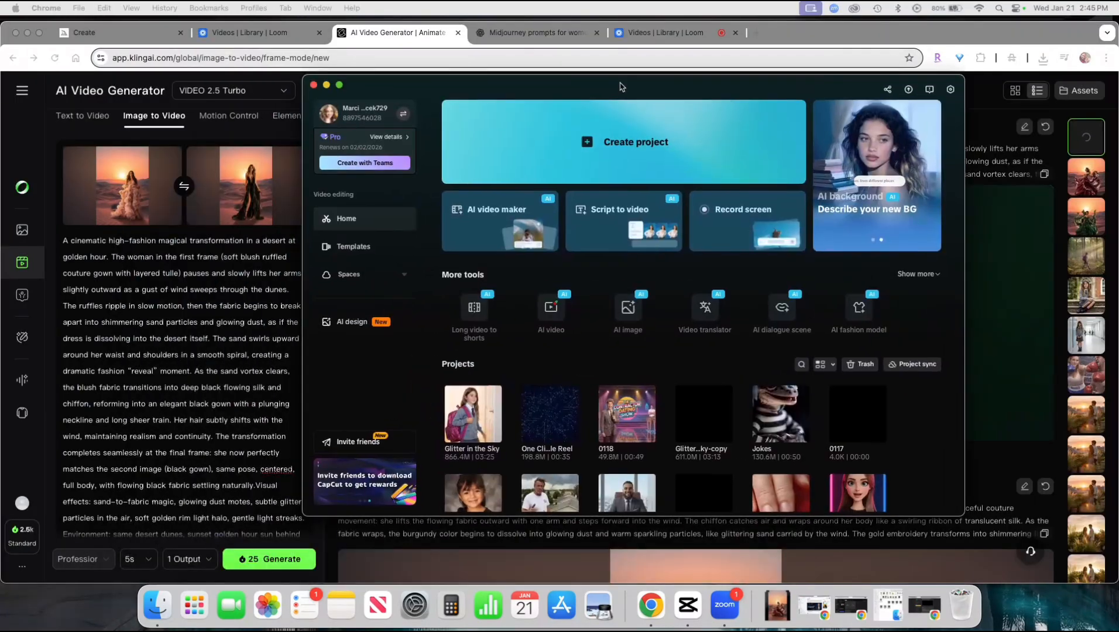
pyautogui.click(622, 139)
pyautogui.click(777, 605)
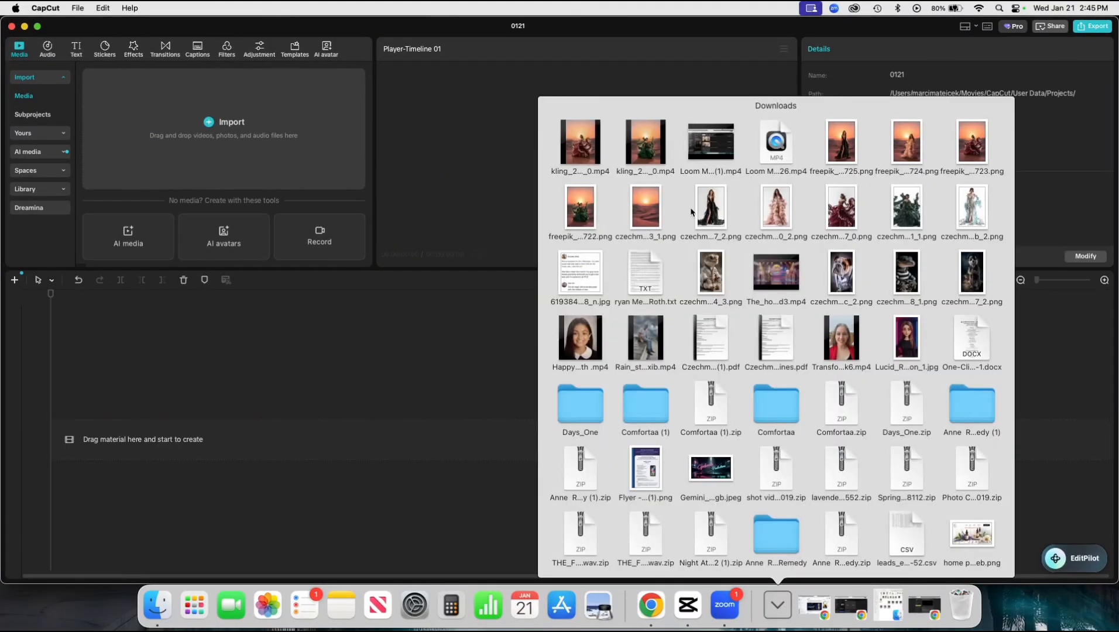
pyautogui.moveTo(661, 126); pyautogui.dragTo(347, 443)
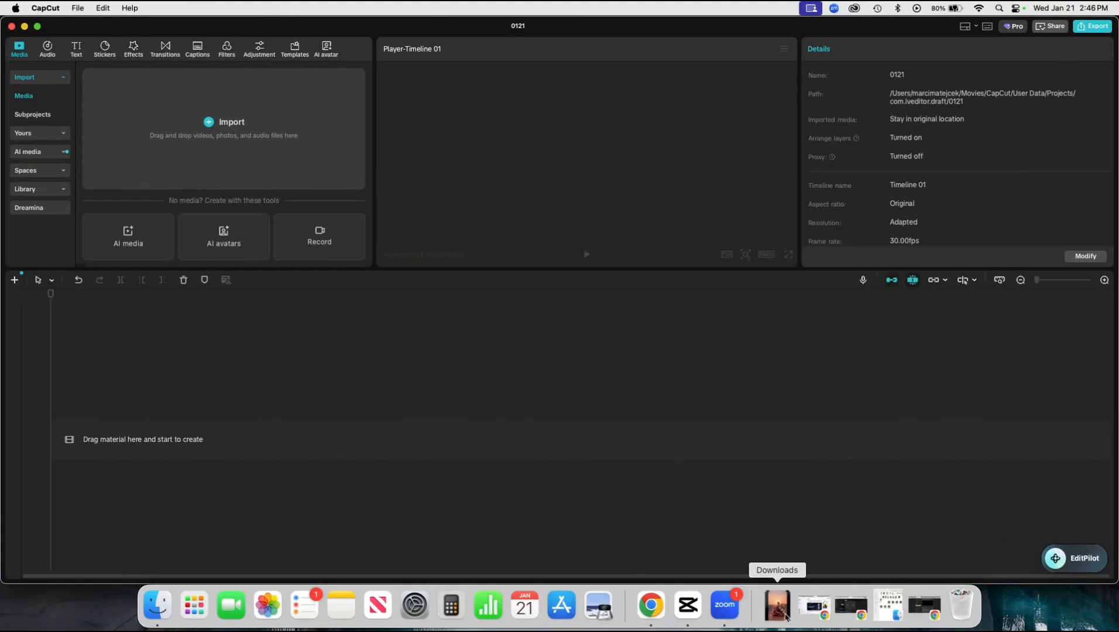
pyautogui.moveTo(786, 617); pyautogui.dragTo(522, 440)
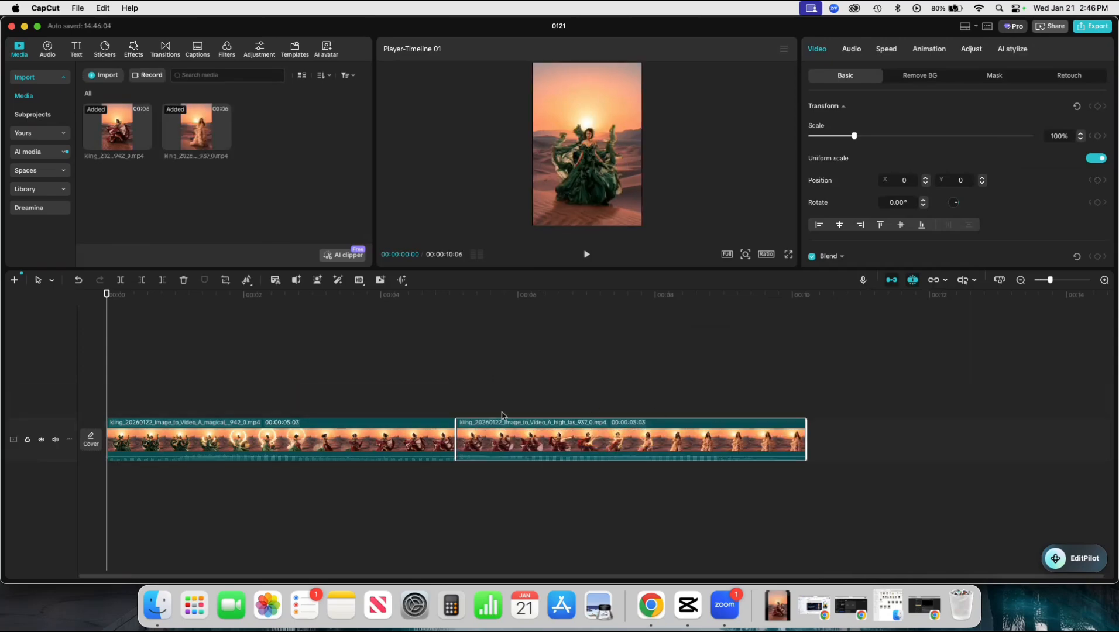
# Step: Return to Kling and download the finished blush-to-black gown transition video
pyautogui.doubleClick(489, 26)
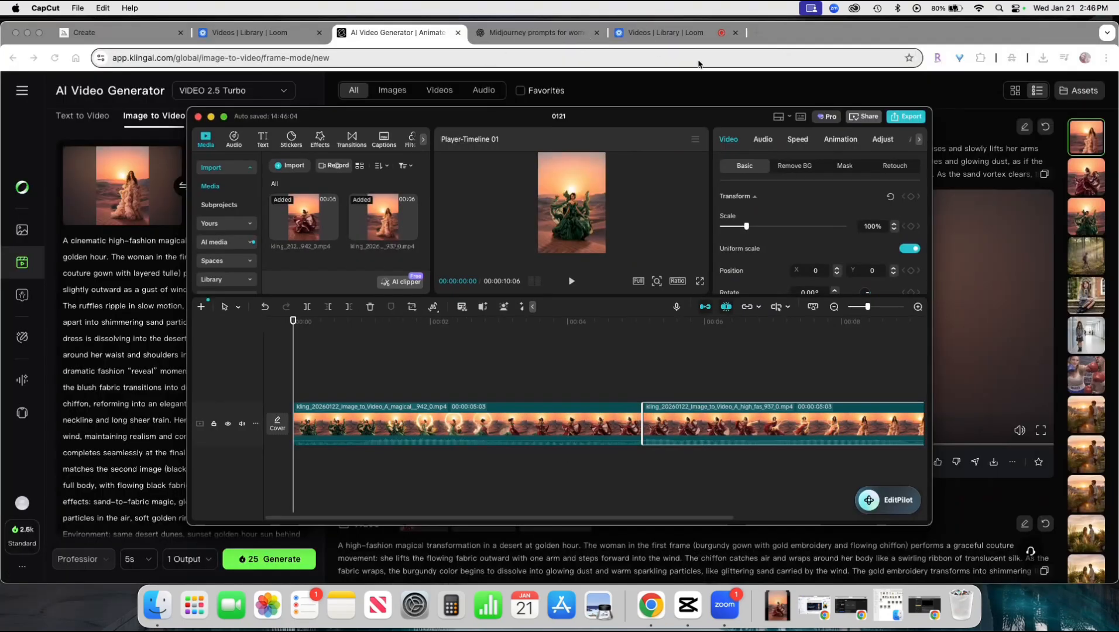
pyautogui.click(938, 82)
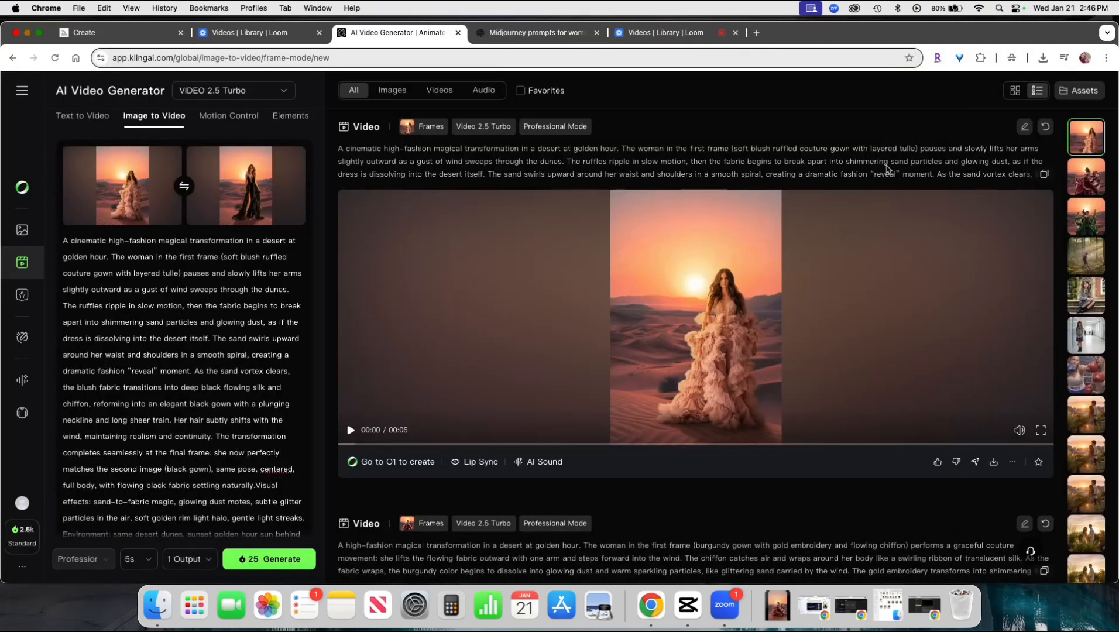
pyautogui.click(736, 327)
pyautogui.click(996, 92)
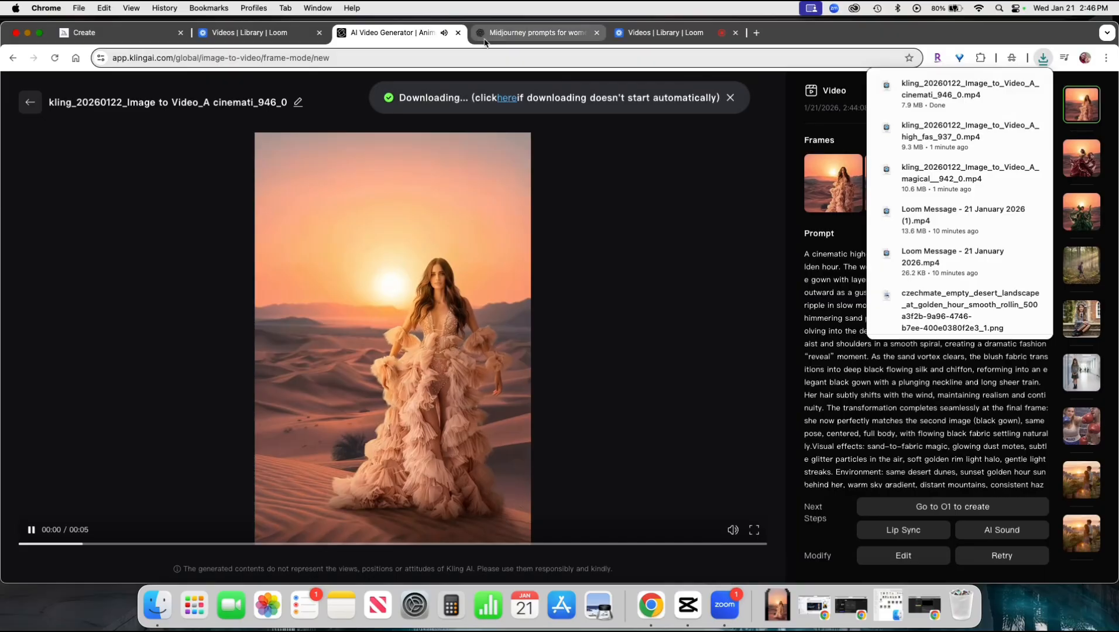
pyautogui.click(30, 102)
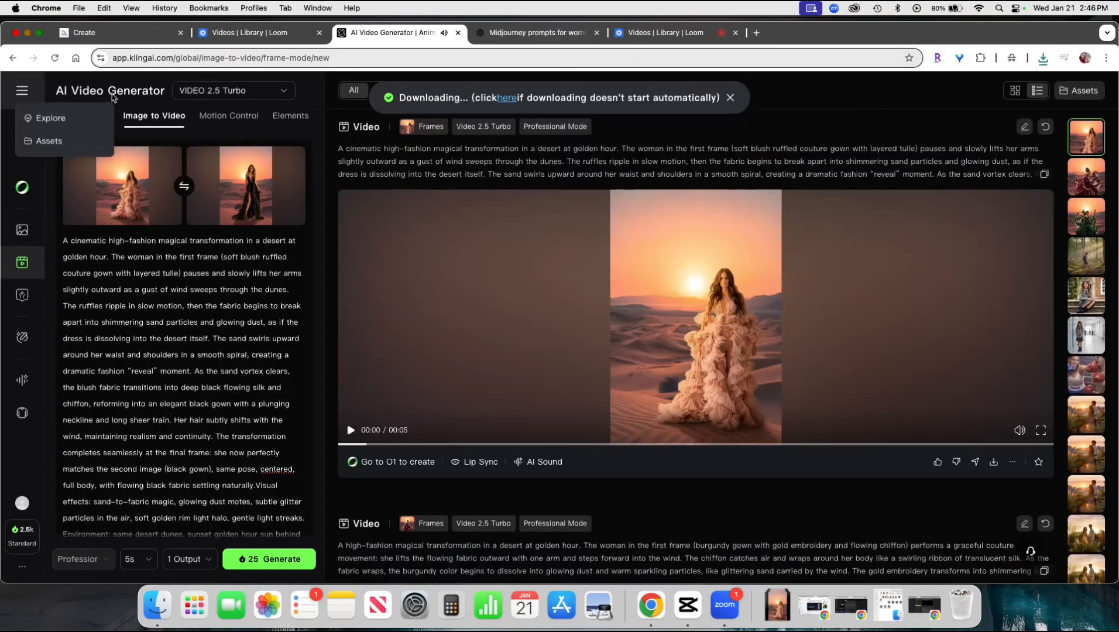
# Step: In CapCut, append the blush-to-black clip after the burgundy-to-blush clip on the main track and mute that track
pyautogui.click(679, 37)
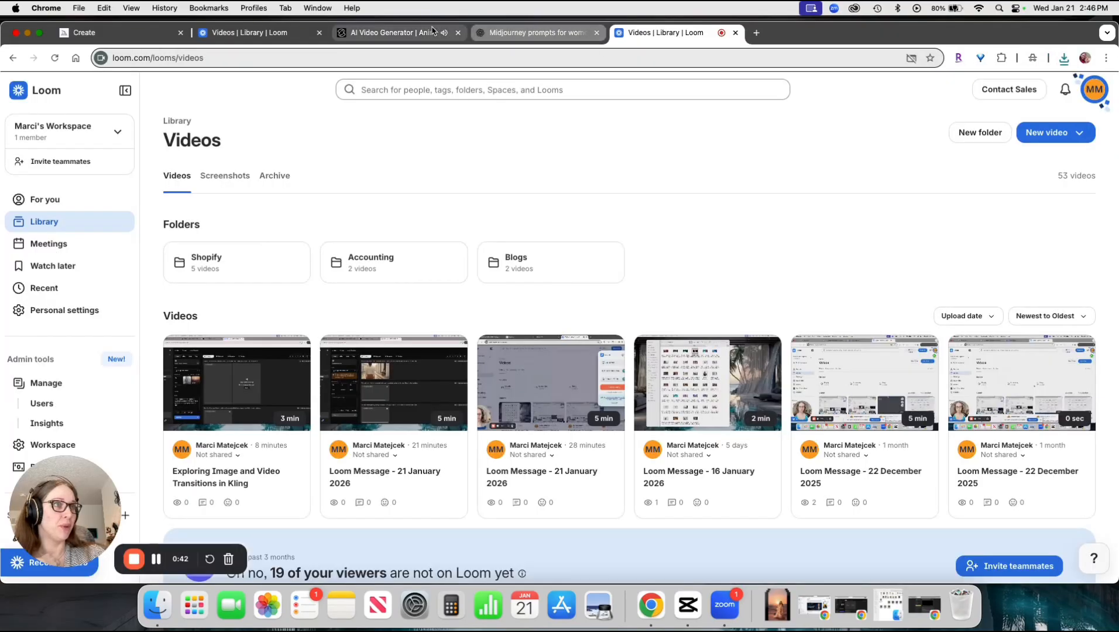
pyautogui.click(529, 33)
pyautogui.press('super+m')
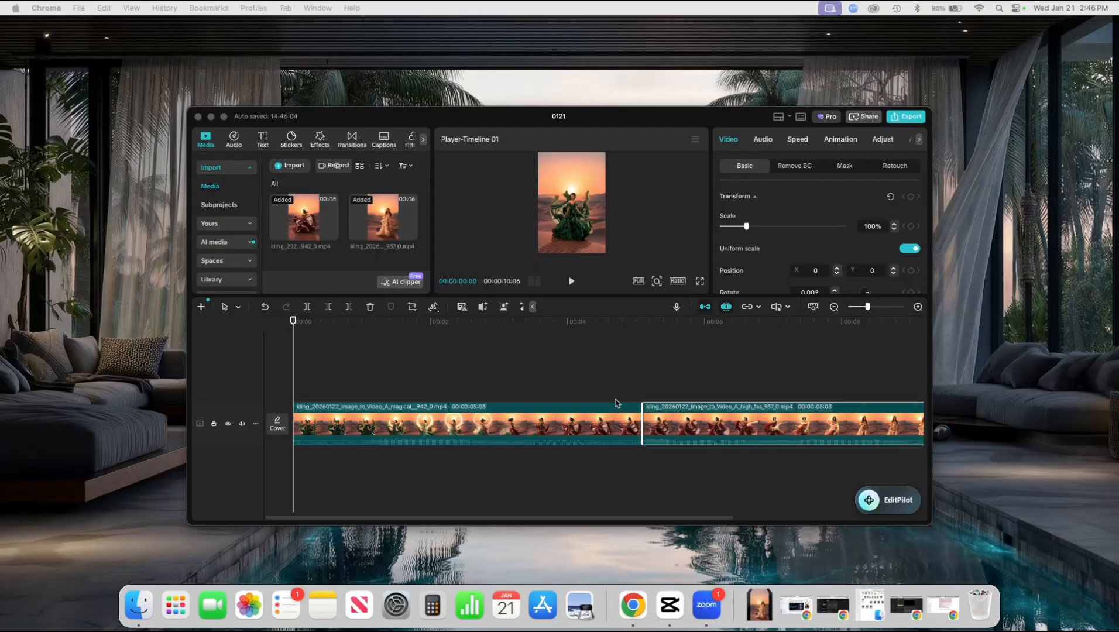
pyautogui.click(747, 610)
pyautogui.moveTo(552, 140); pyautogui.dragTo(777, 383)
pyautogui.hscroll(5, 777, 383)
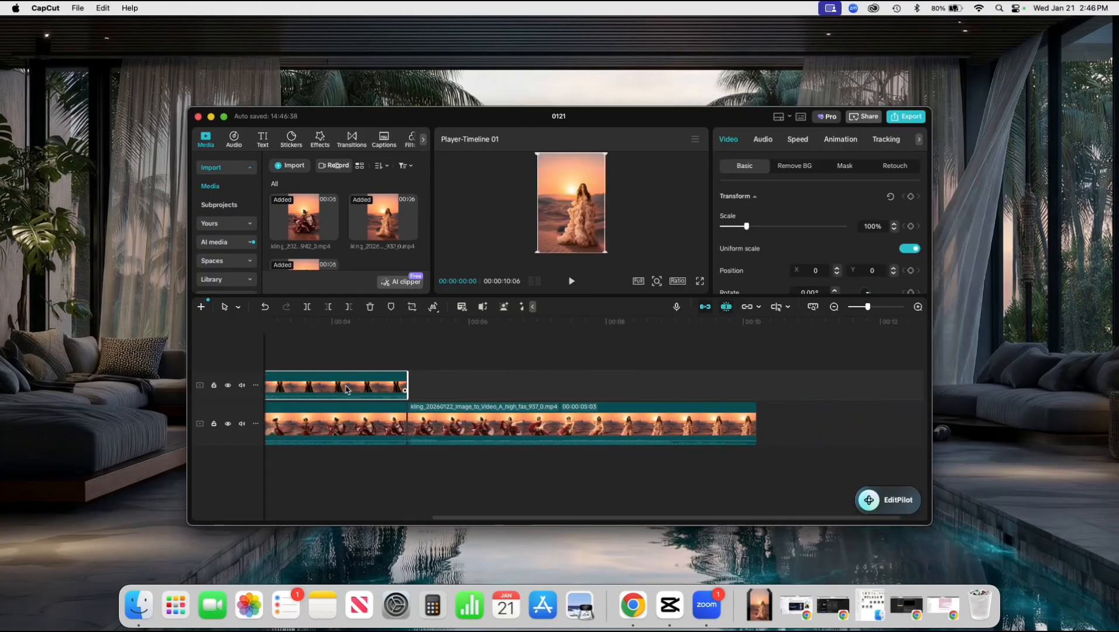
pyautogui.moveTo(346, 389); pyautogui.dragTo(778, 422)
pyautogui.click(241, 489)
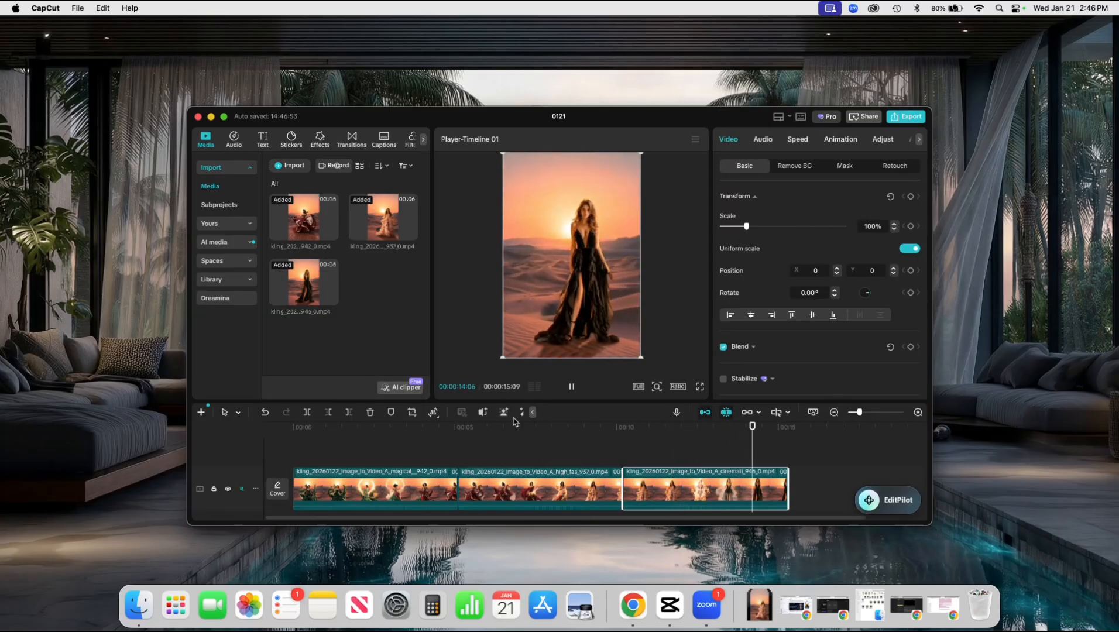
# Step: Add the song Inventing (Lofi Cover) from the Dreamy music category beneath the video, beginning at the start of the timeline
pyautogui.click(297, 433)
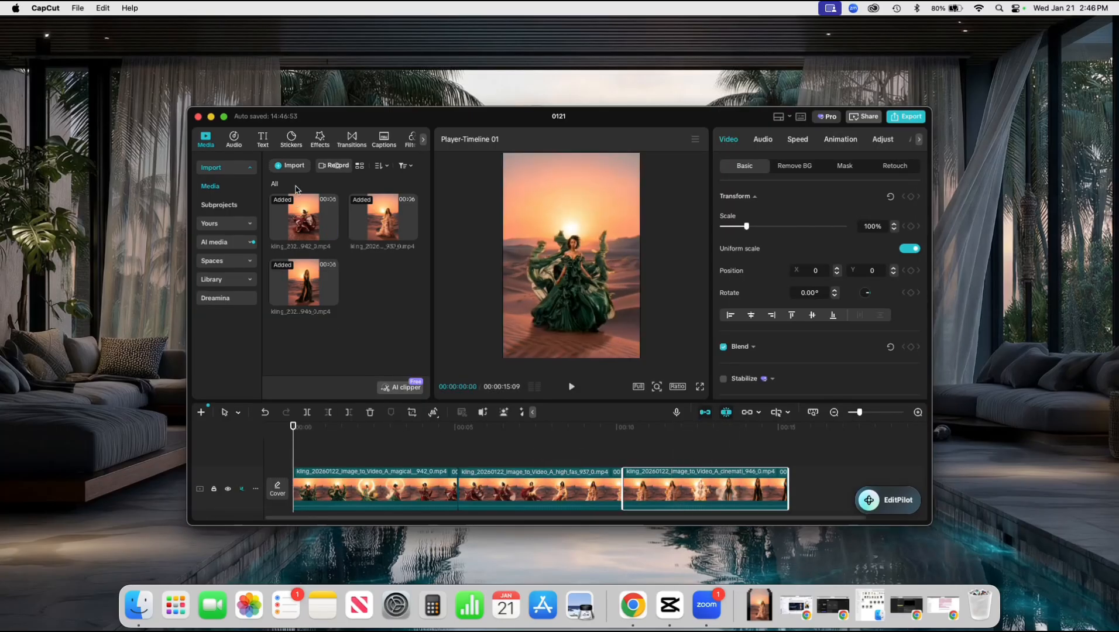
pyautogui.click(234, 136)
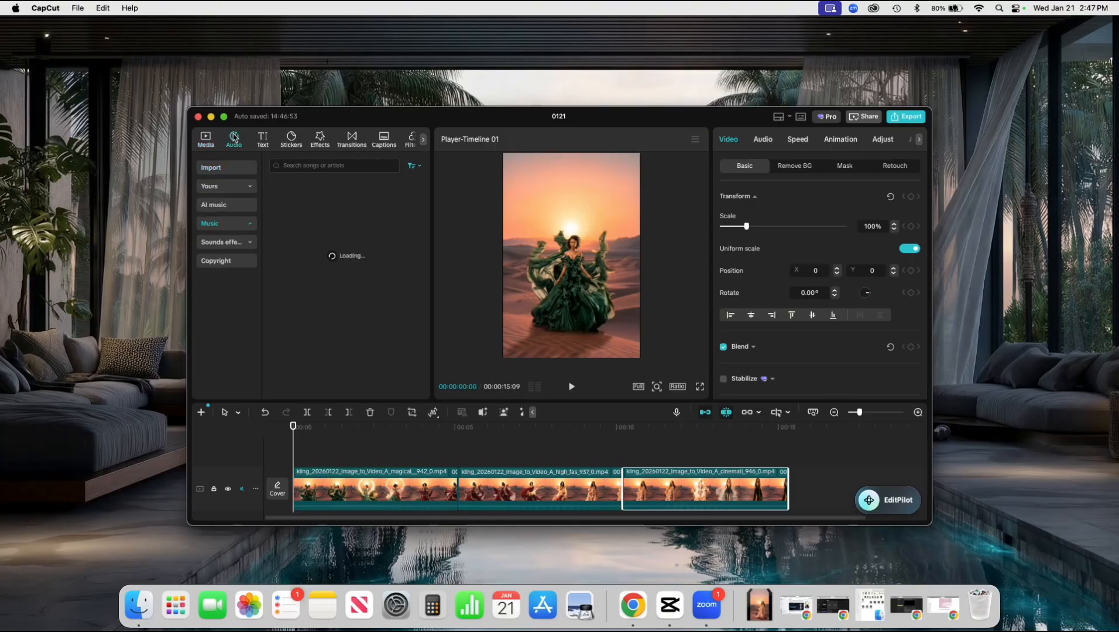
pyautogui.scroll(-1, 235, 308)
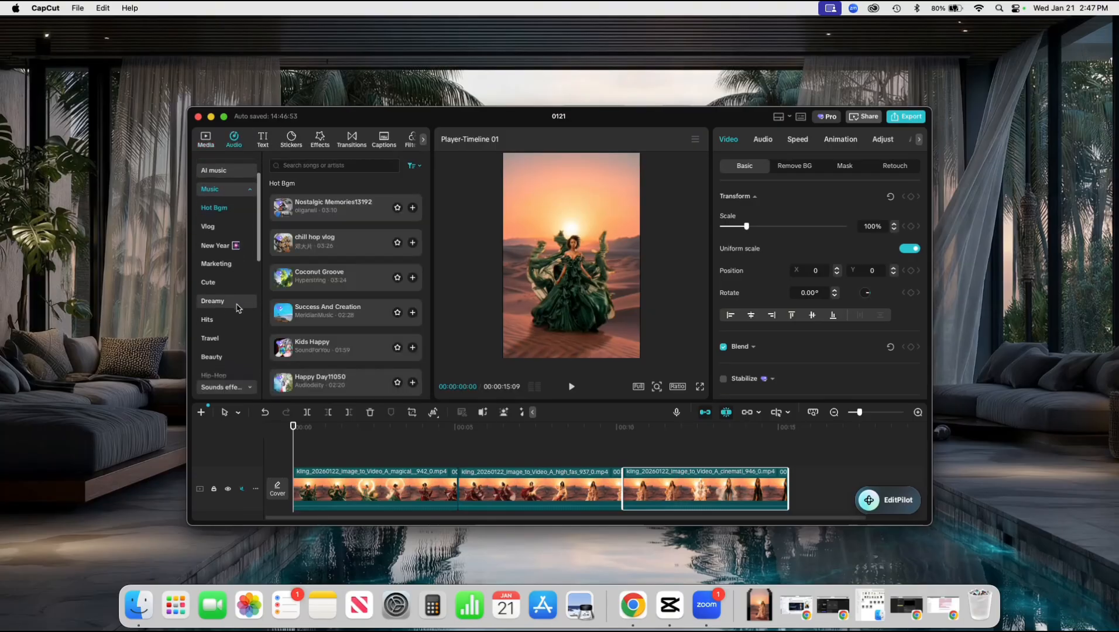
pyautogui.click(230, 302)
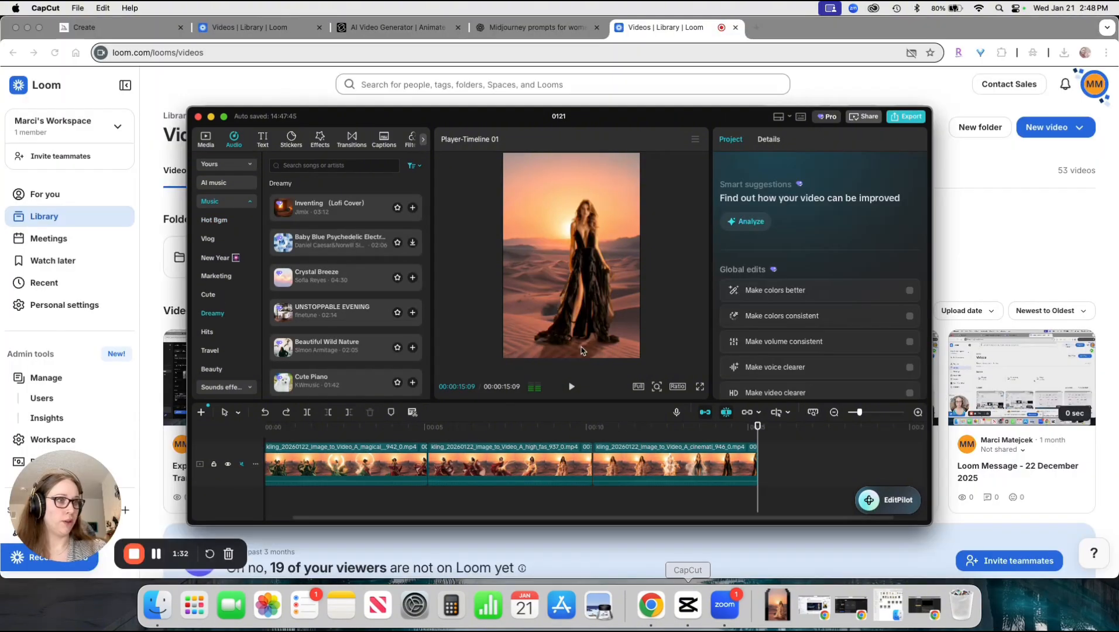
pyautogui.click(413, 207)
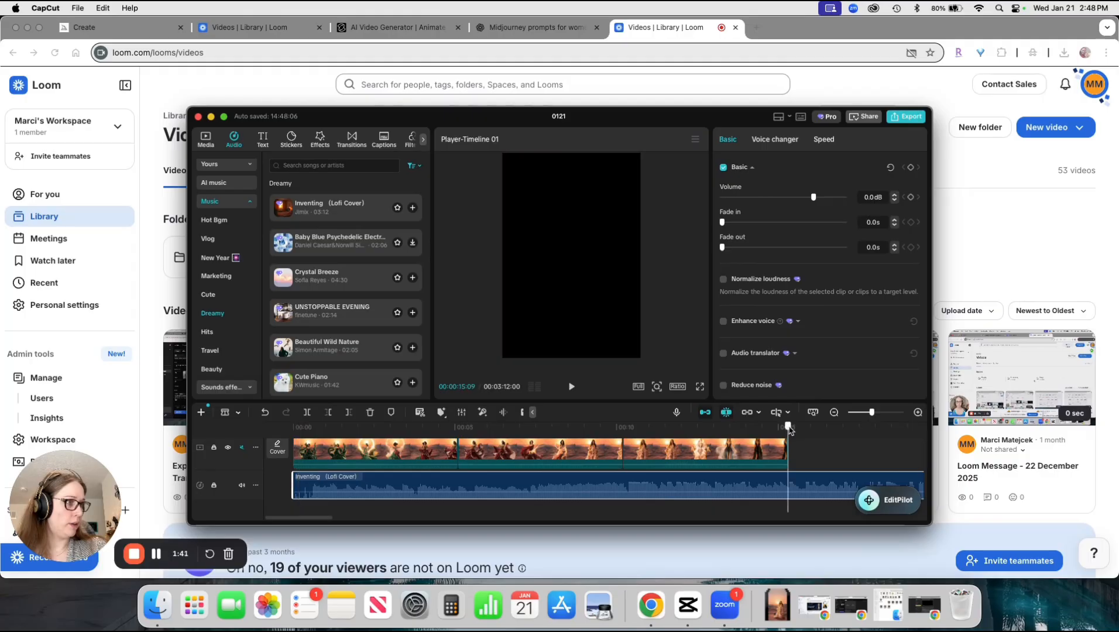
# Step: Trim the music to the end of the video and give it a 1.5 s fade-out
pyautogui.press('w')
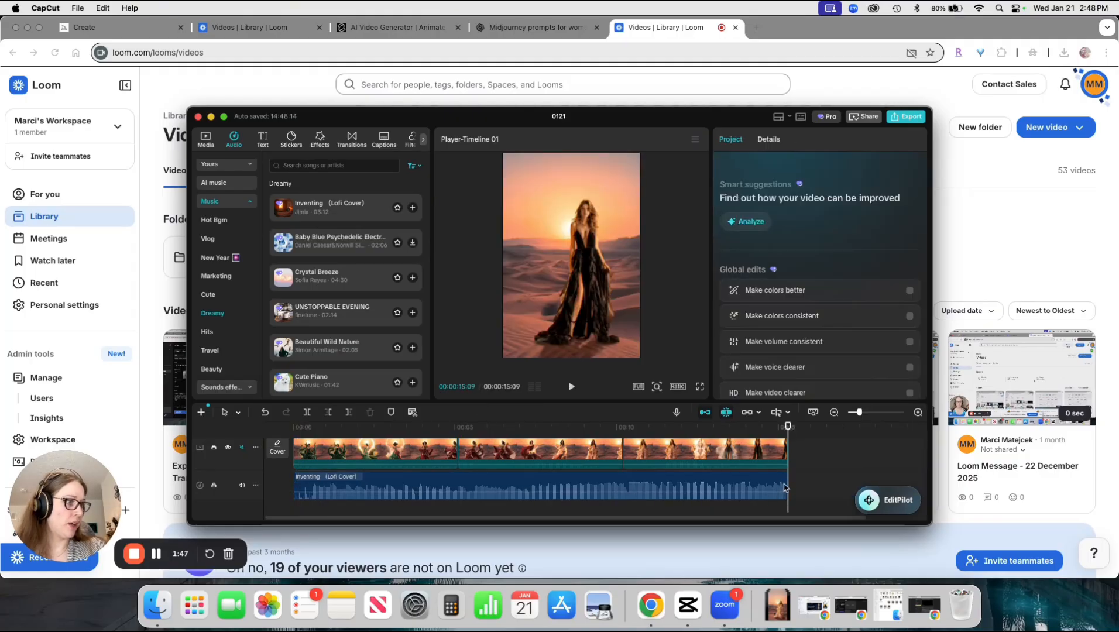
pyautogui.click(784, 487)
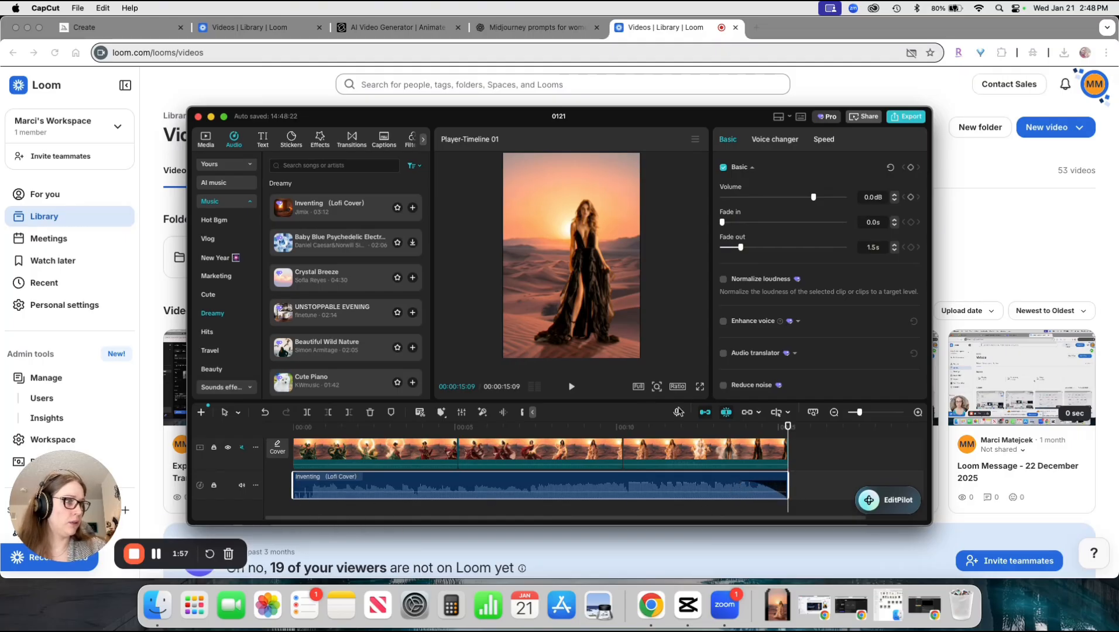
# Step: Preview the start of the assembled video with music in full screen, then return to the editor
pyautogui.click(699, 387)
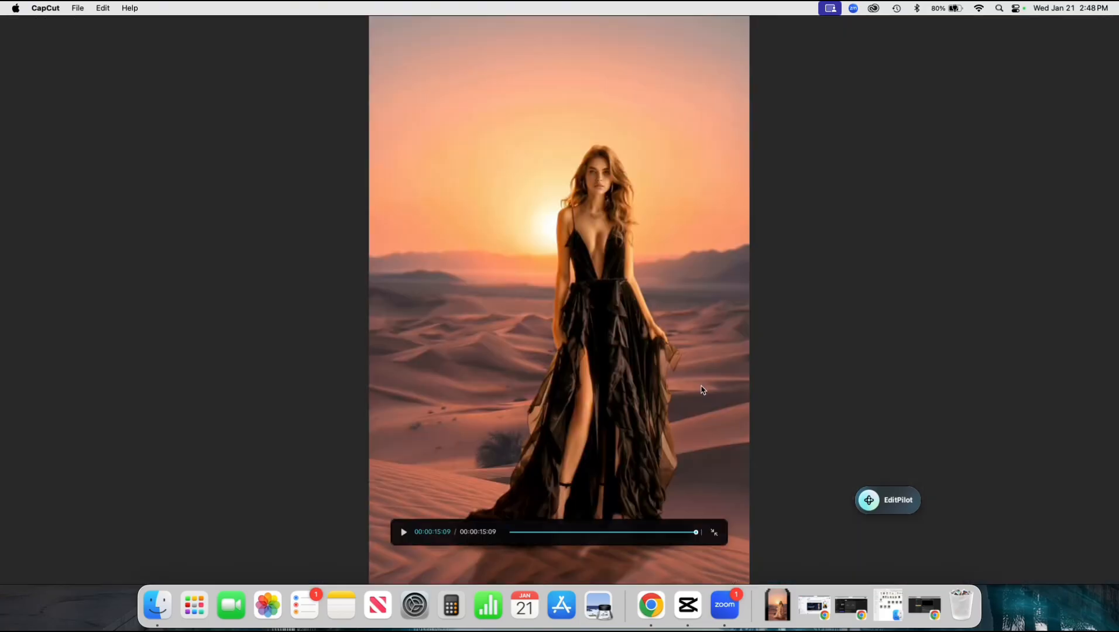
pyautogui.click(403, 534)
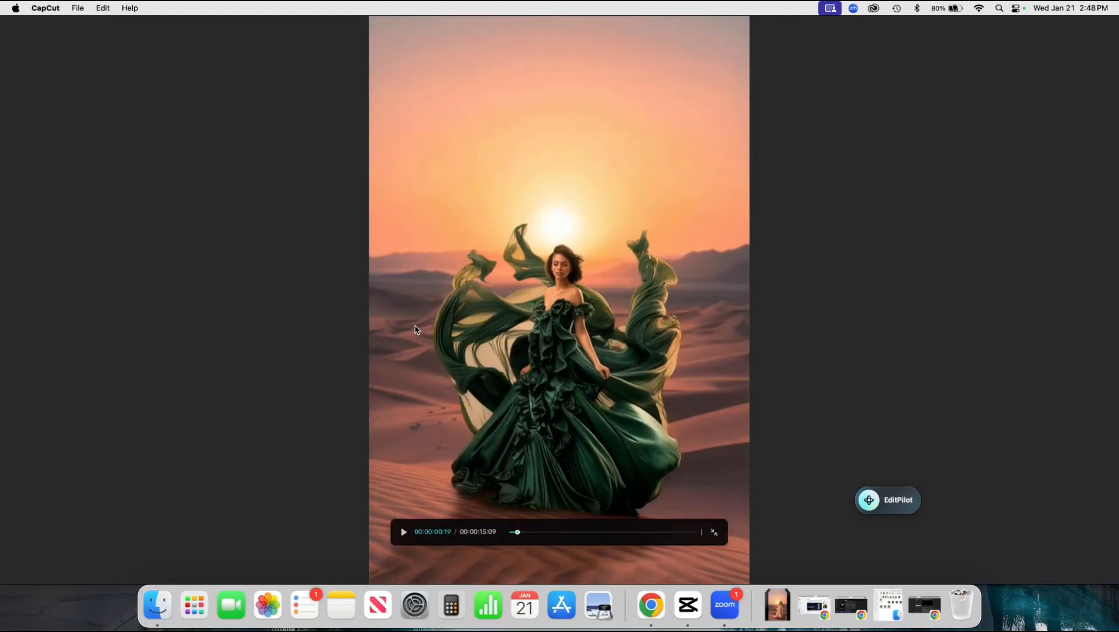
pyautogui.press('Escape')
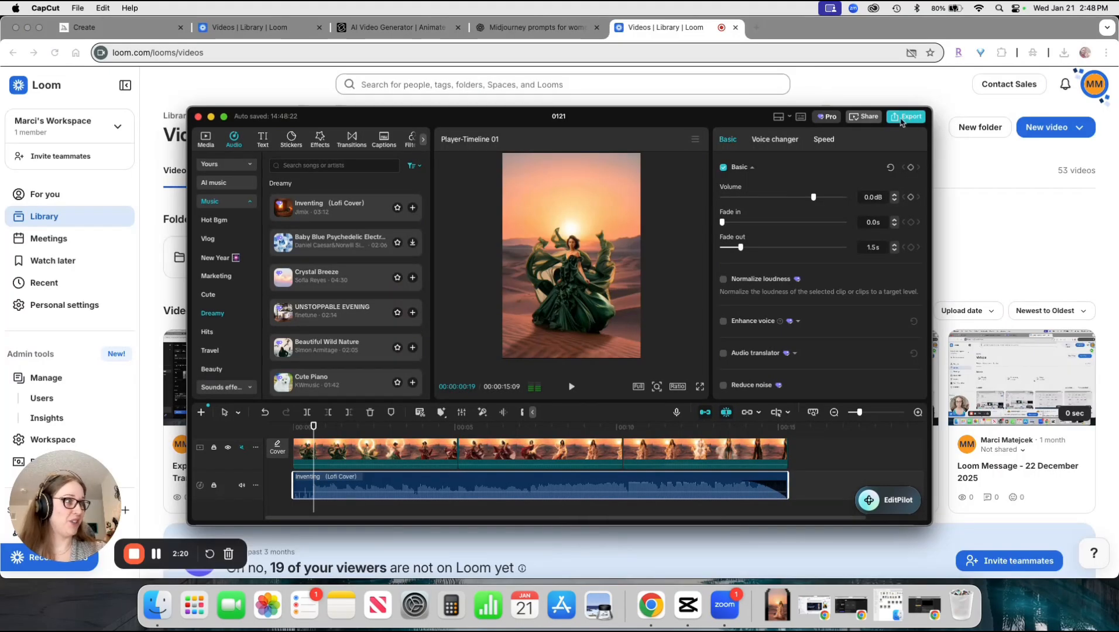